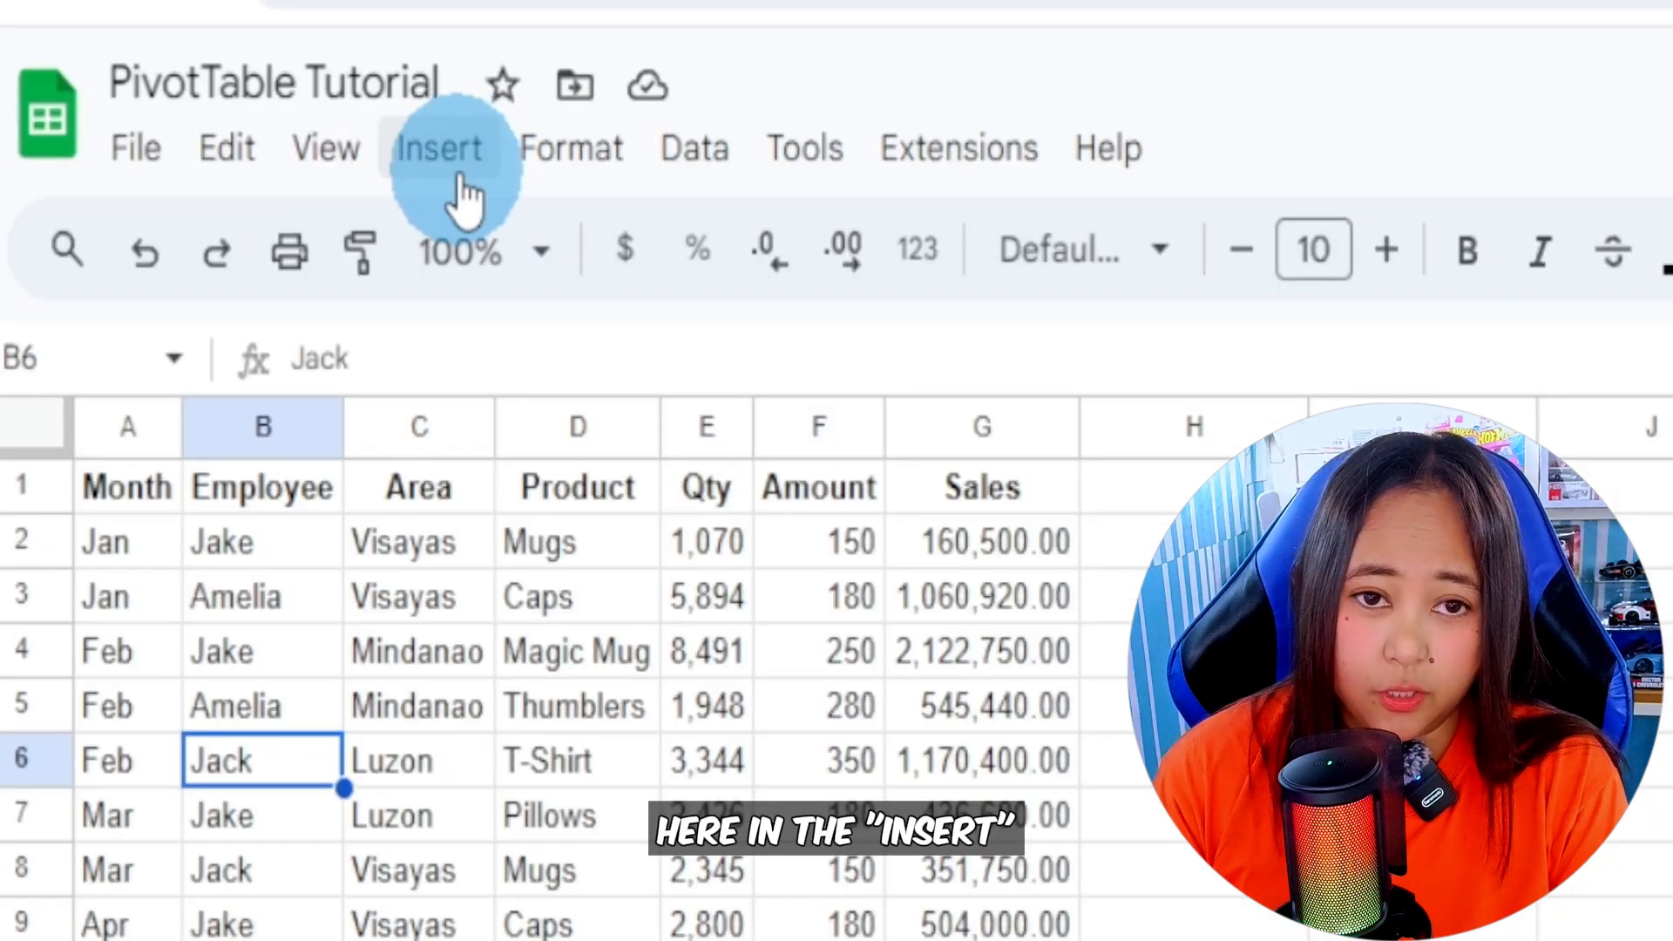
# Start a pivot table from the sales data, clearing the data range and reselecting Sheet1!A1:G22.
pyautogui.click(440, 149)
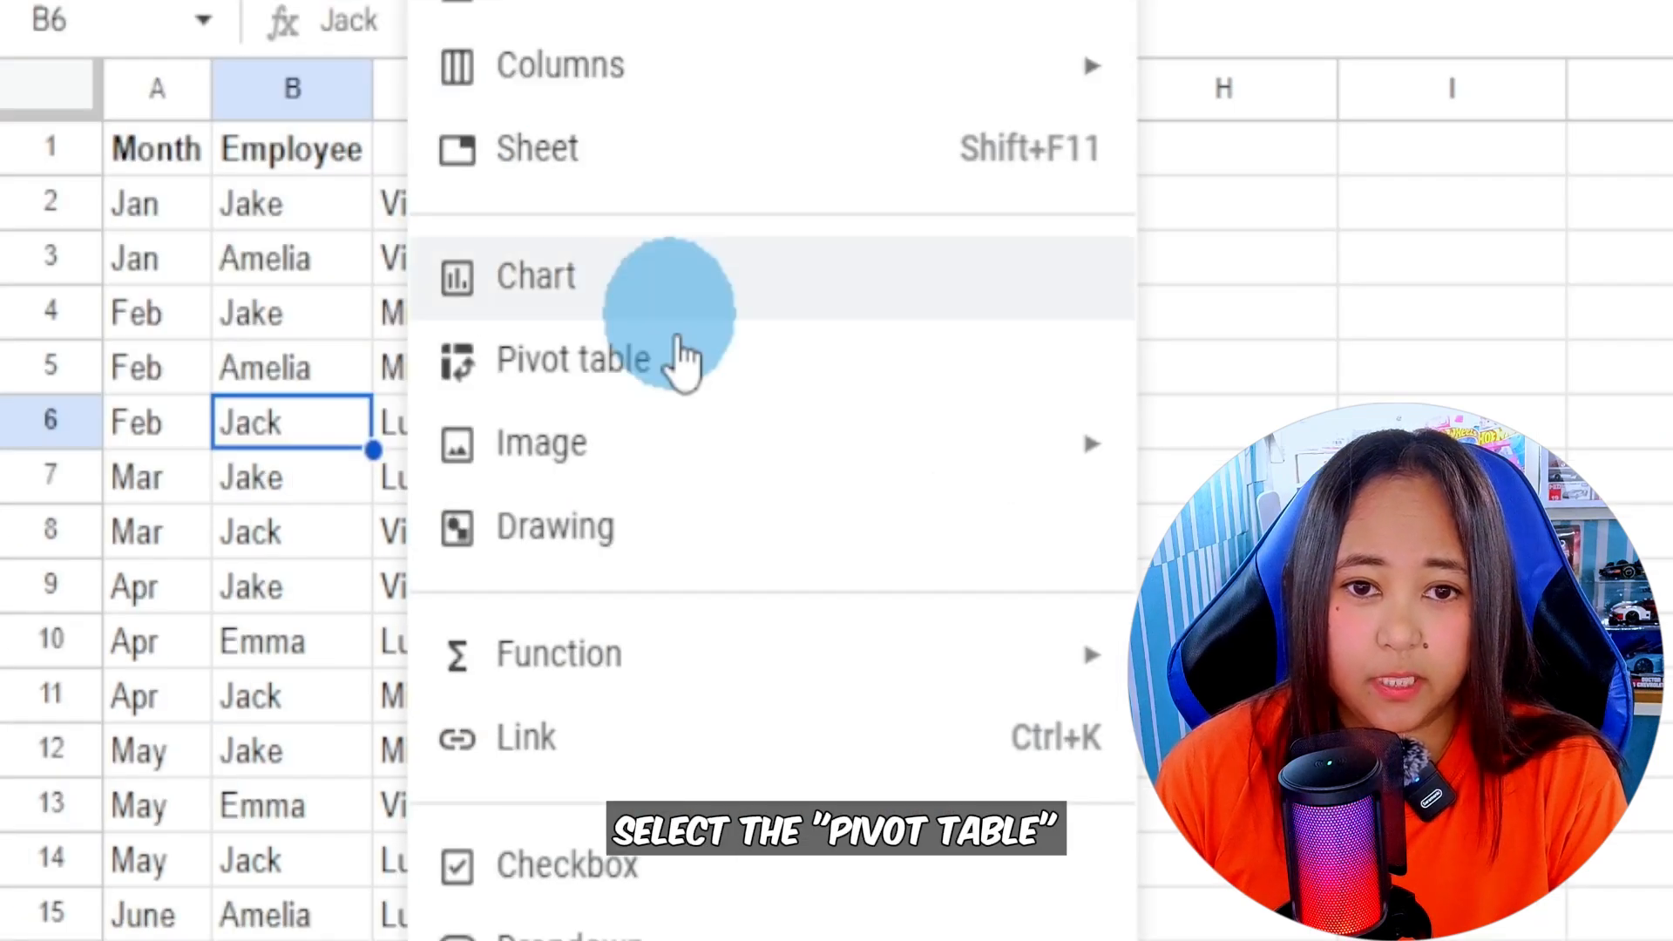
pyautogui.click(553, 383)
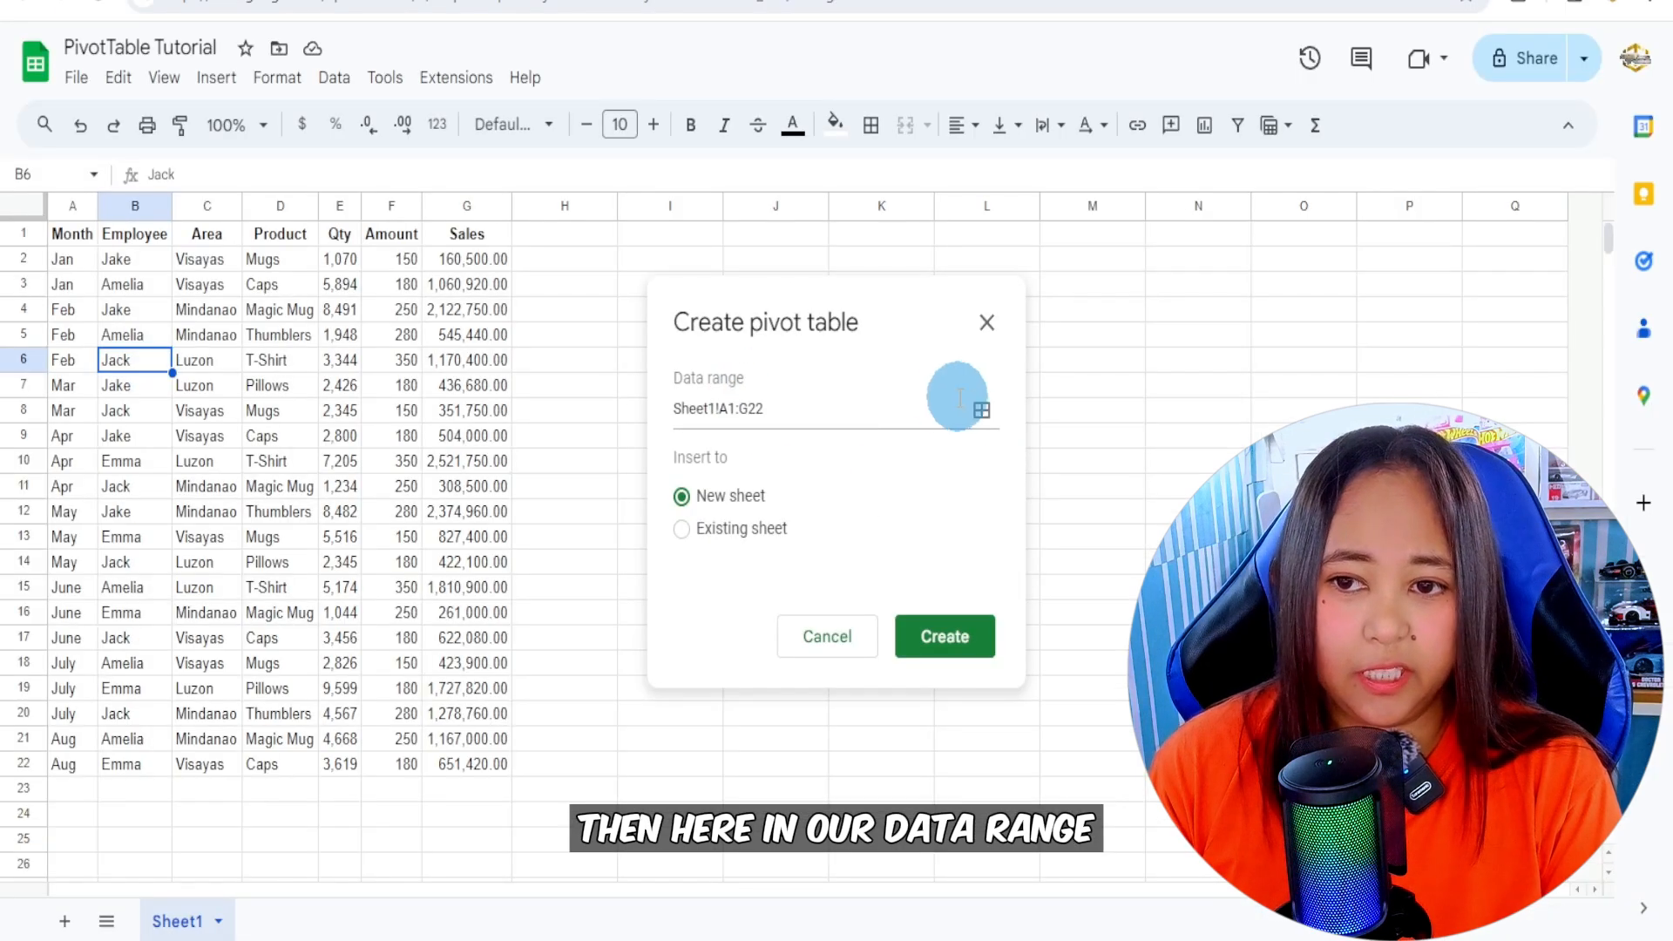
pyautogui.click(981, 412)
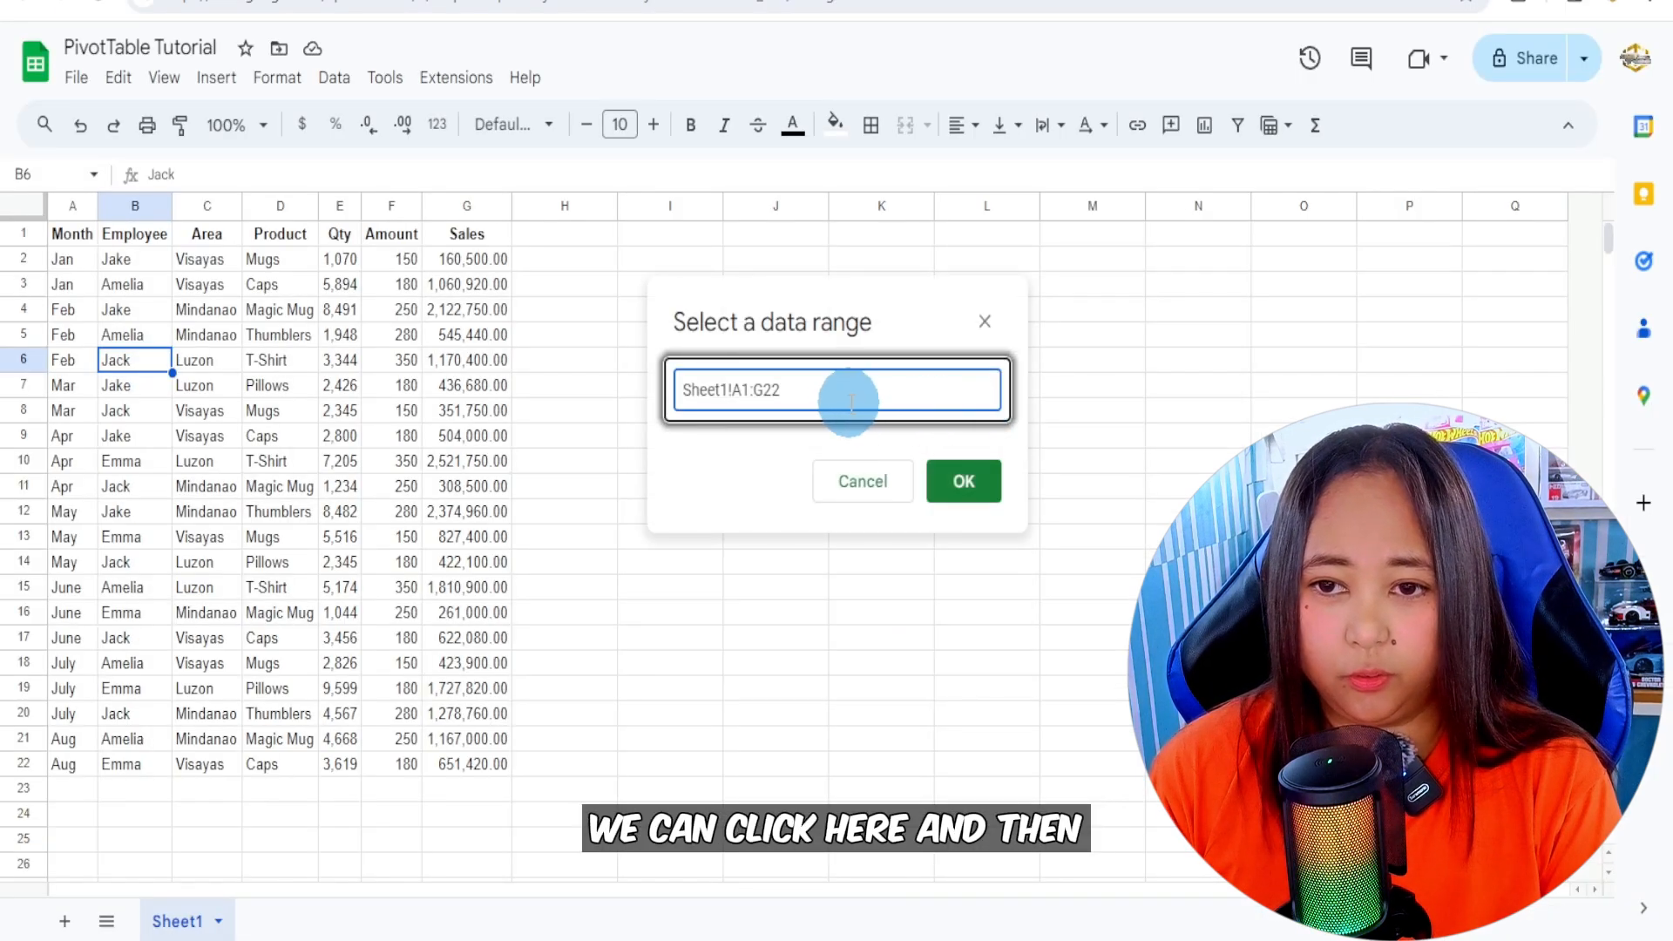
pyautogui.moveTo(850, 401); pyautogui.dragTo(521, 392)
pyautogui.press('BackSpace')
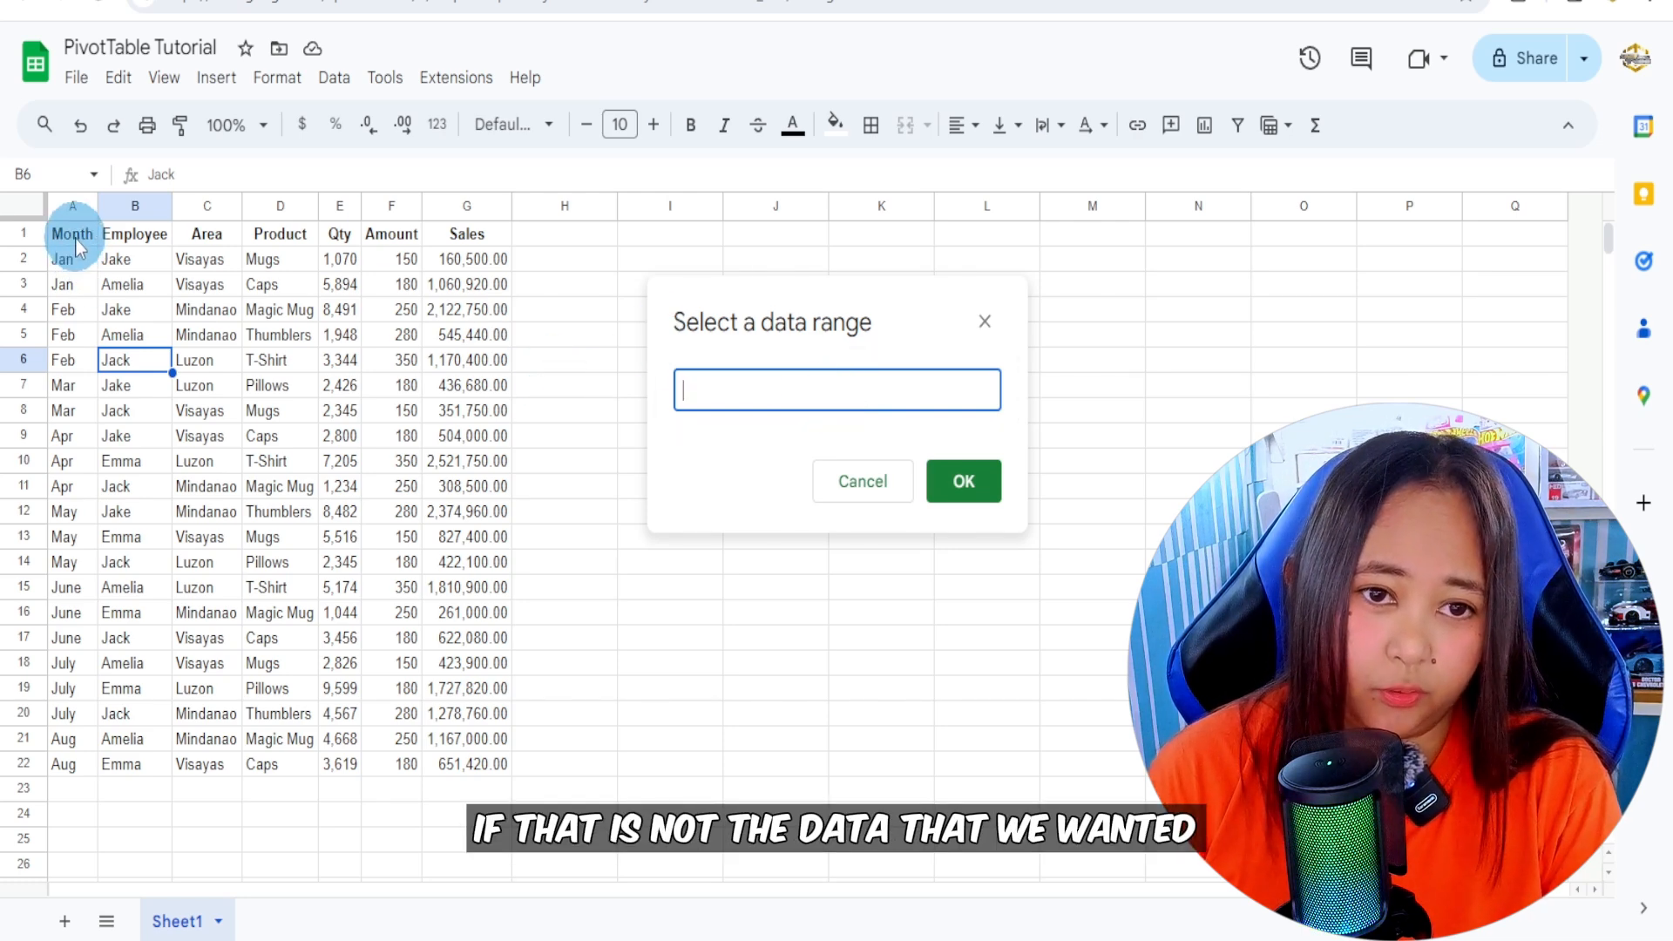
pyautogui.moveTo(70, 234); pyautogui.dragTo(446, 765)
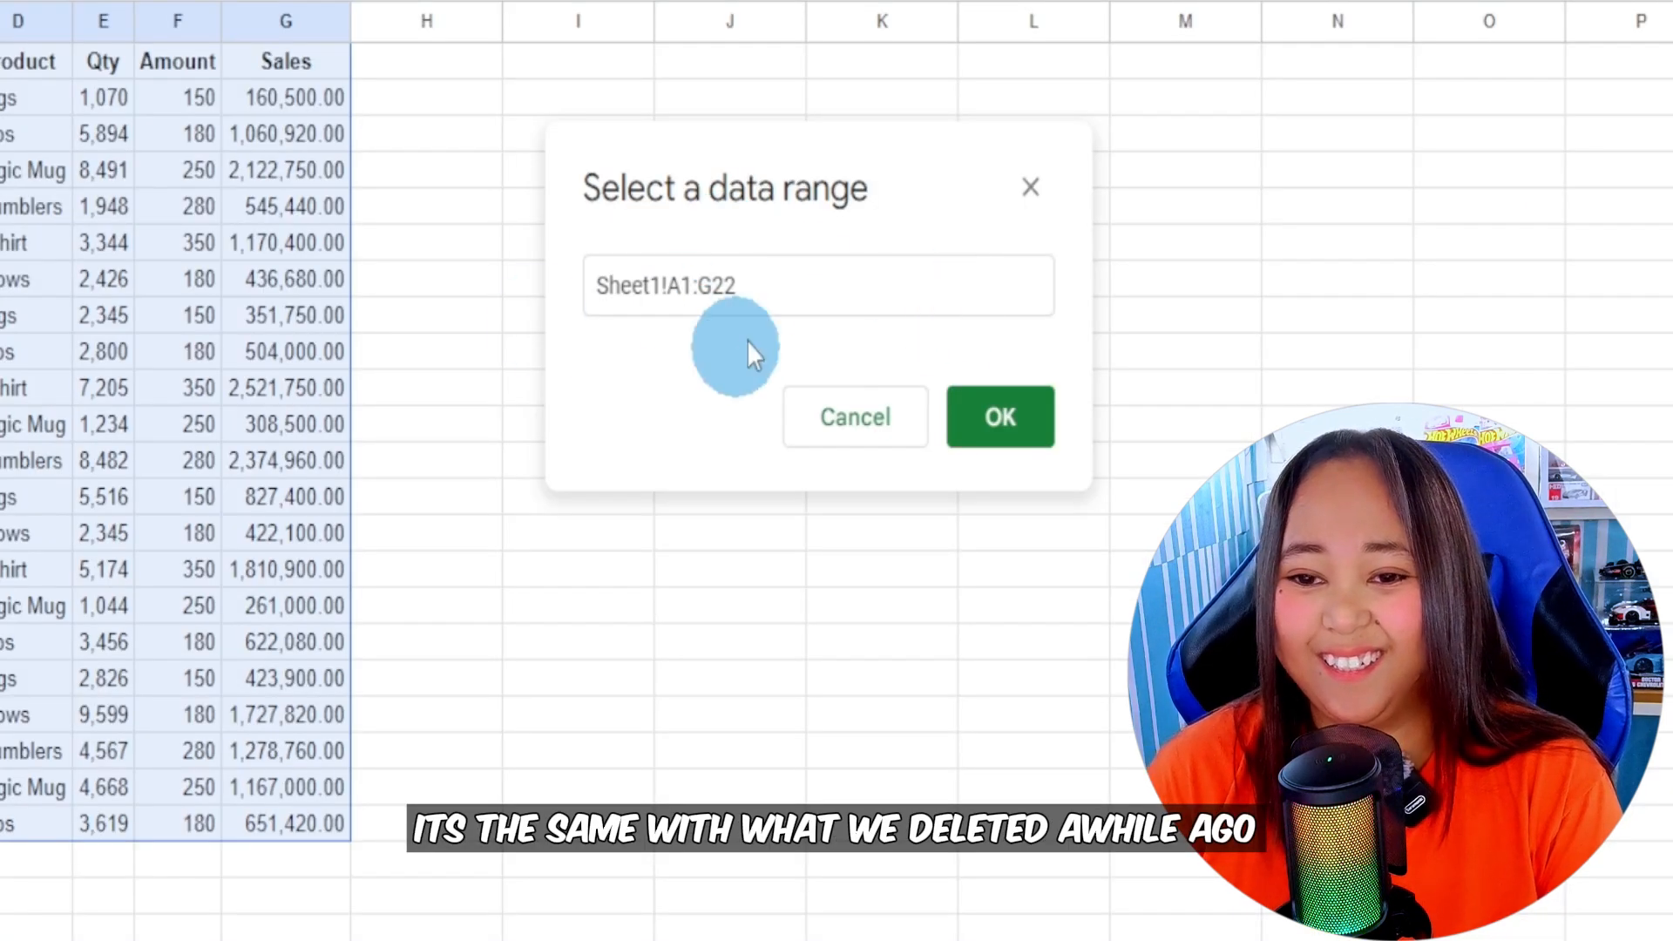
pyautogui.click(1001, 443)
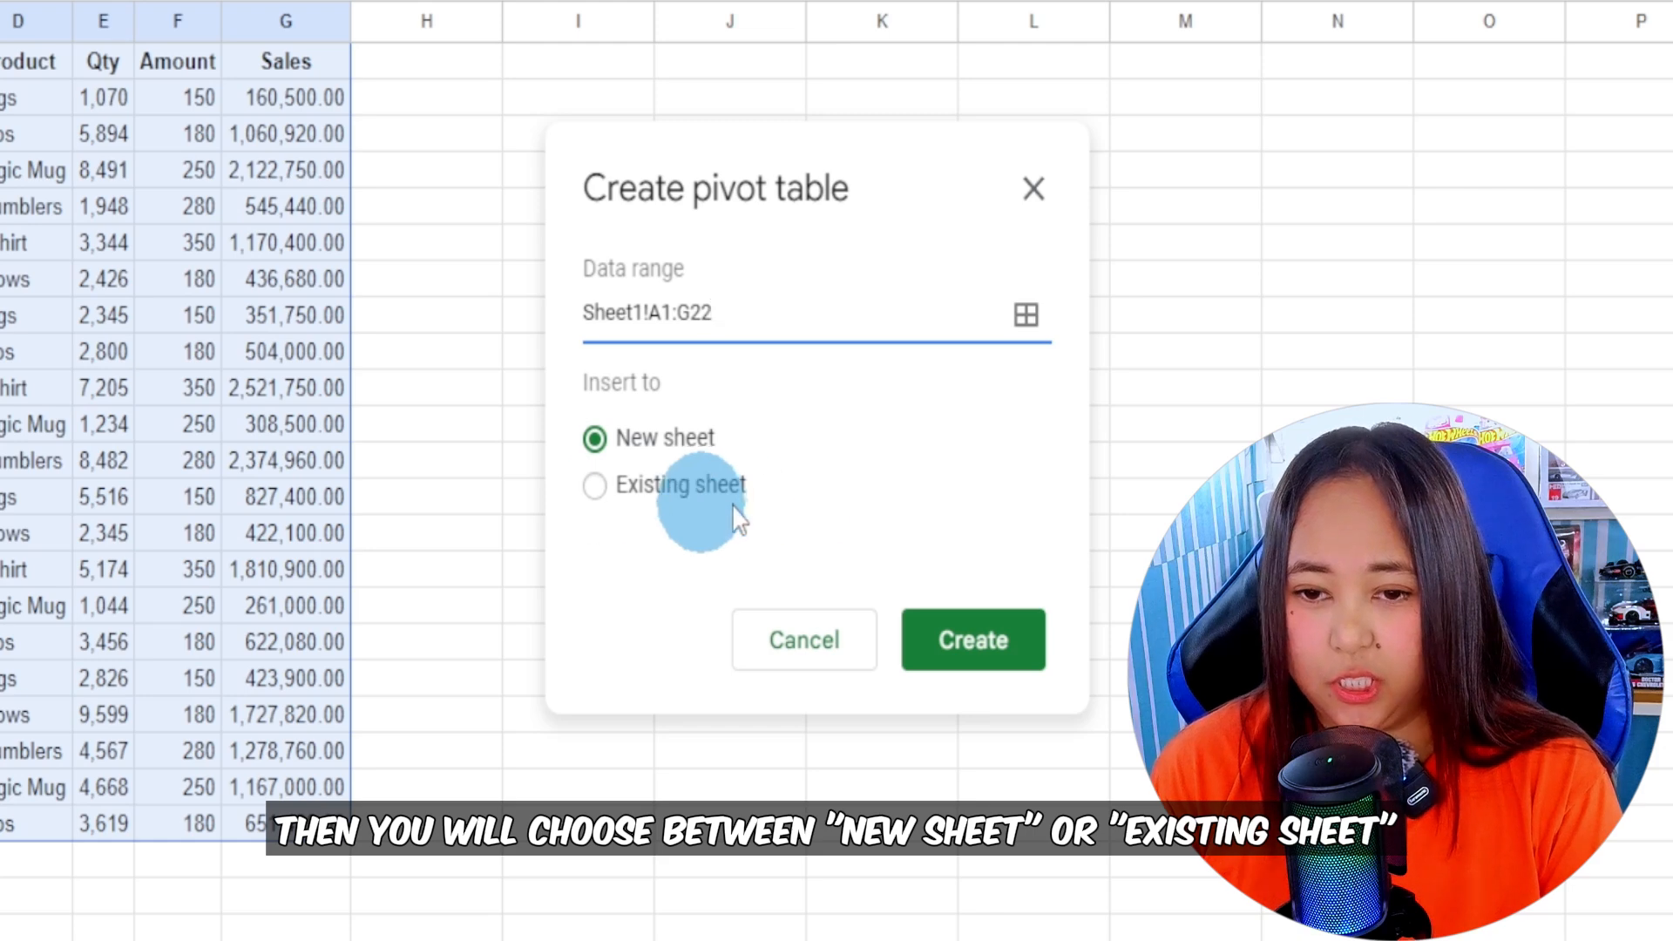
# Create the pivot table in a new sheet, and briefly review the source data on Sheet1.
pyautogui.click(595, 488)
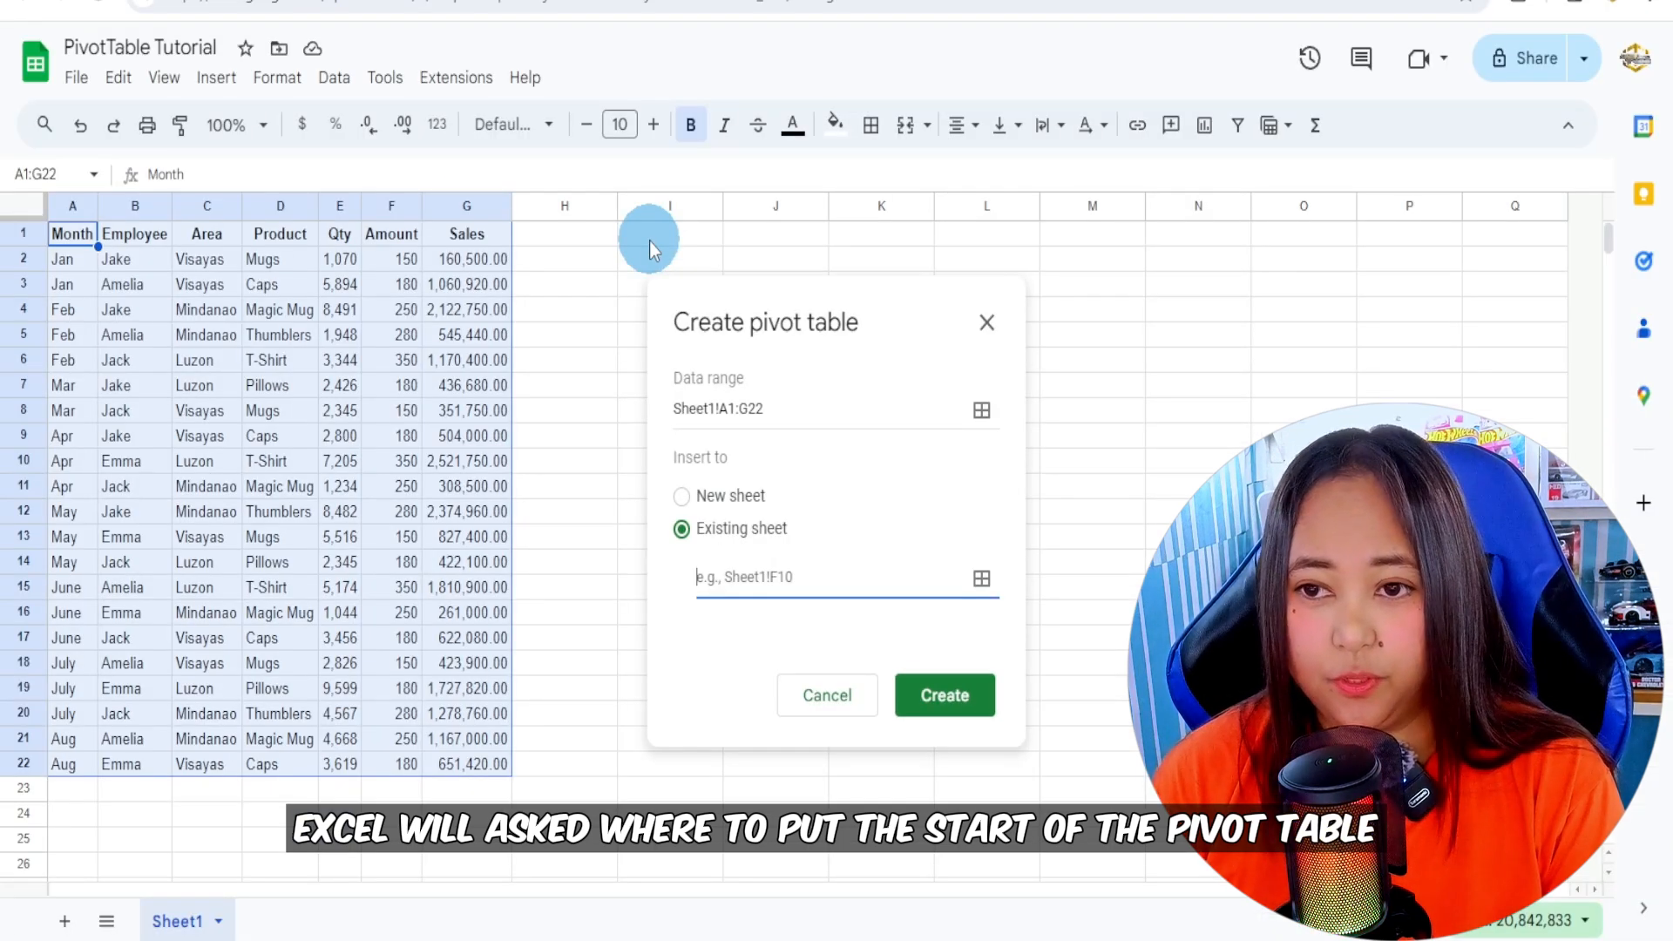
pyautogui.click(681, 496)
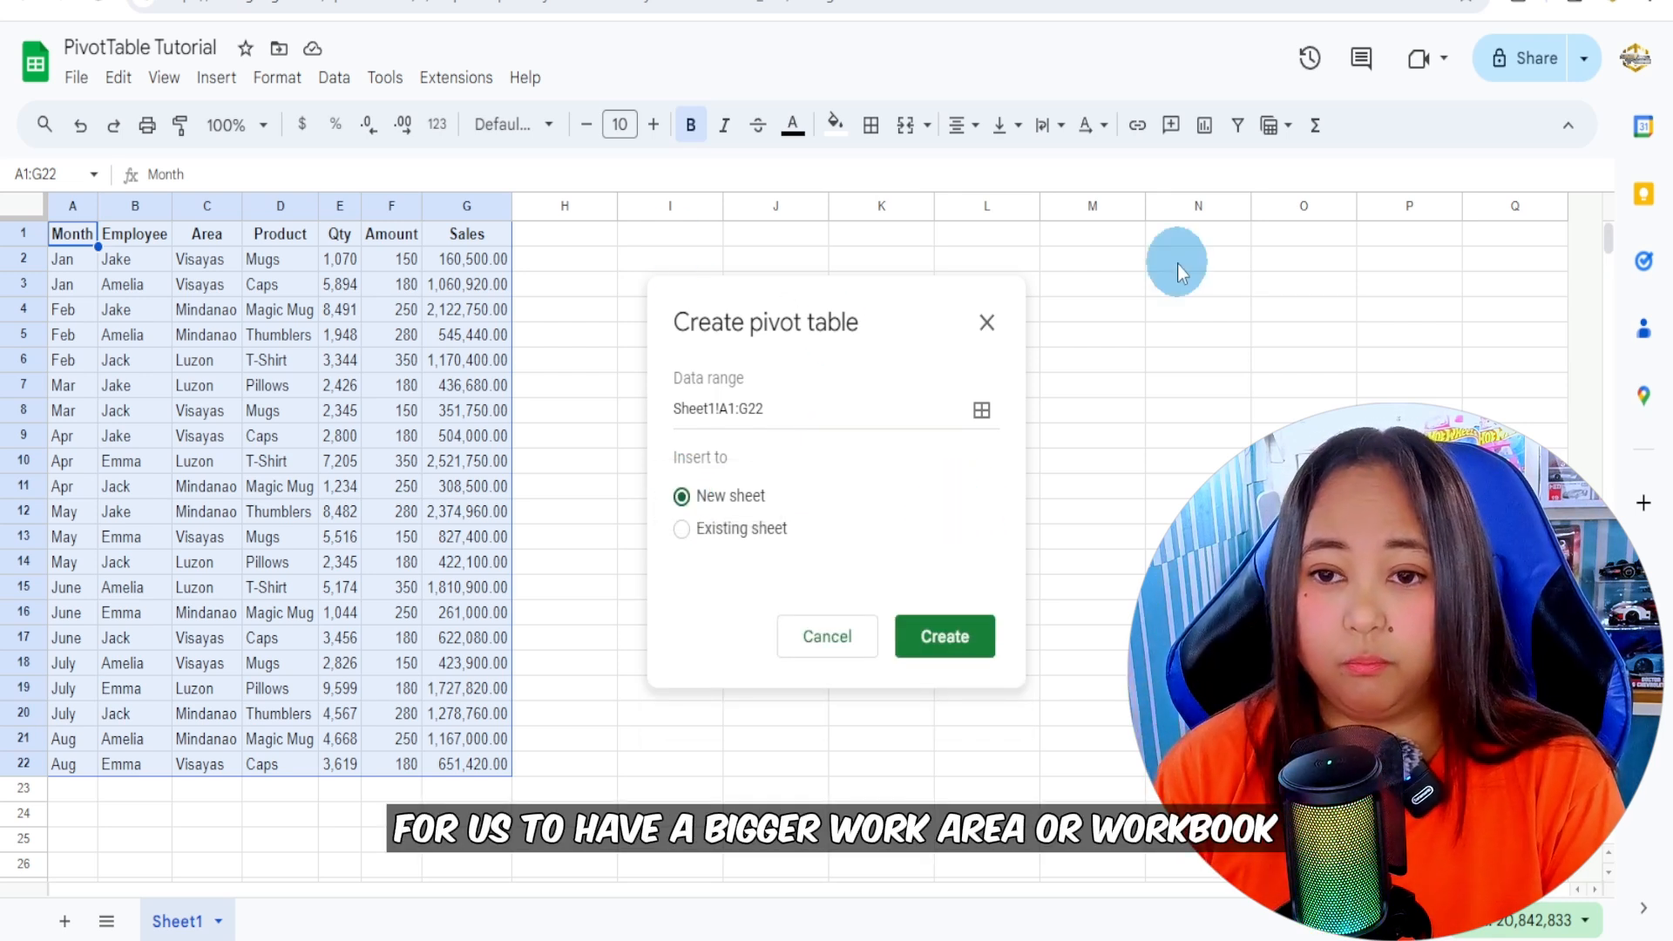
pyautogui.click(947, 639)
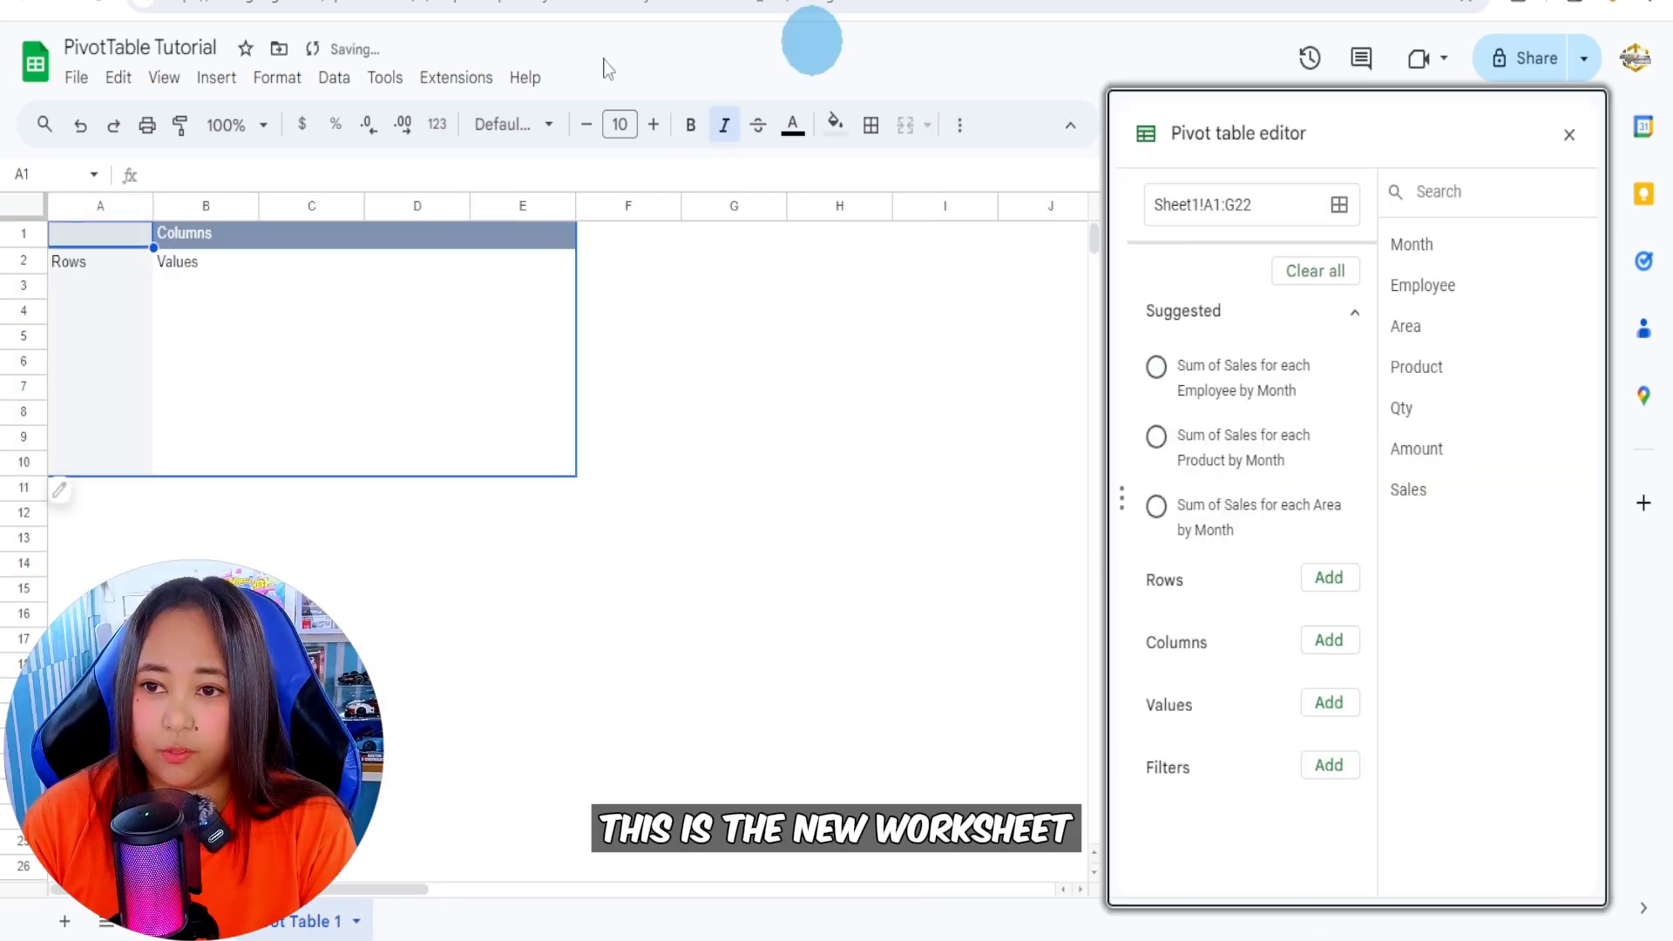
pyautogui.click(175, 921)
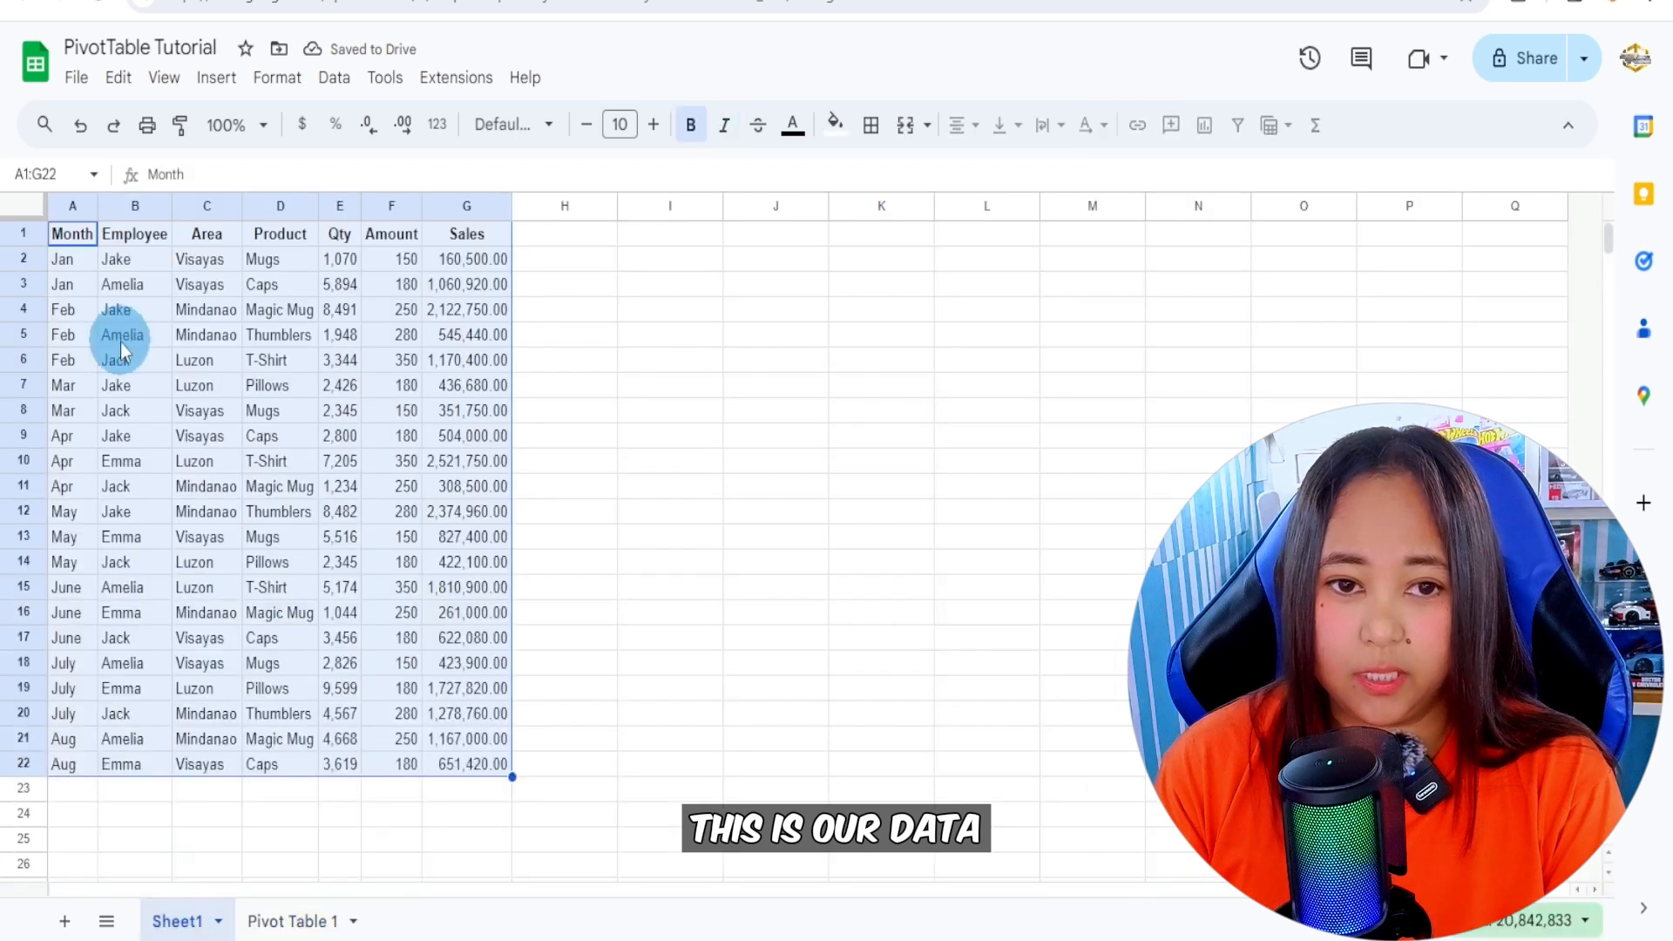
pyautogui.click(266, 922)
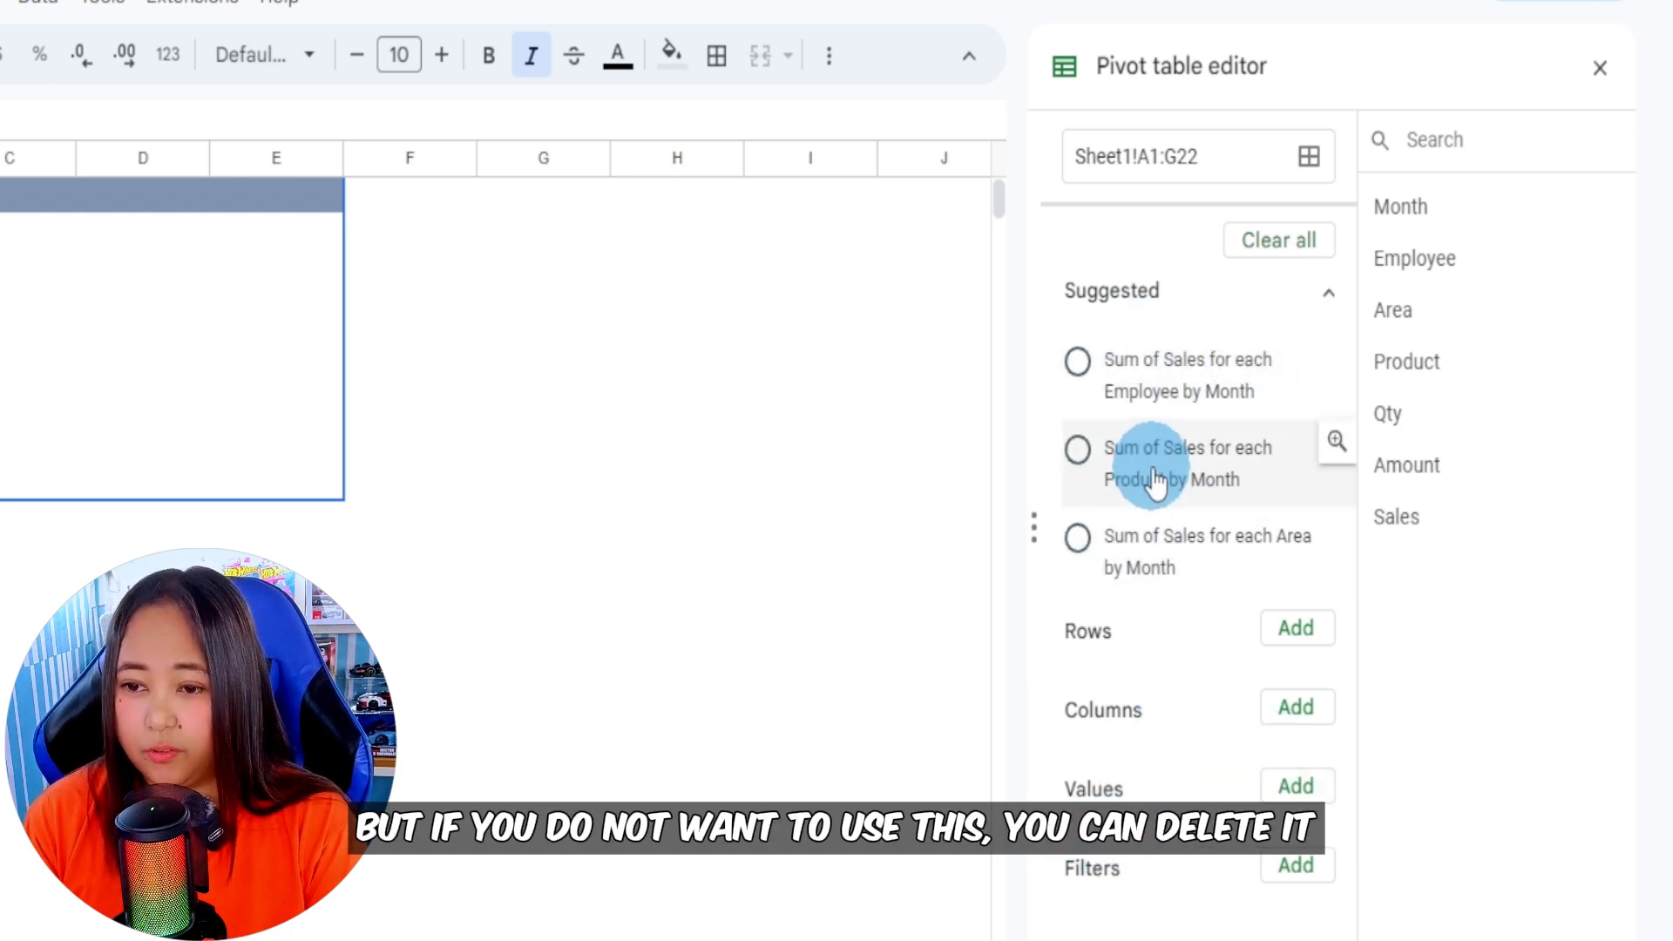
# Collapse the suggested pivot tables and add Employee as the row field.
pyautogui.click(1330, 298)
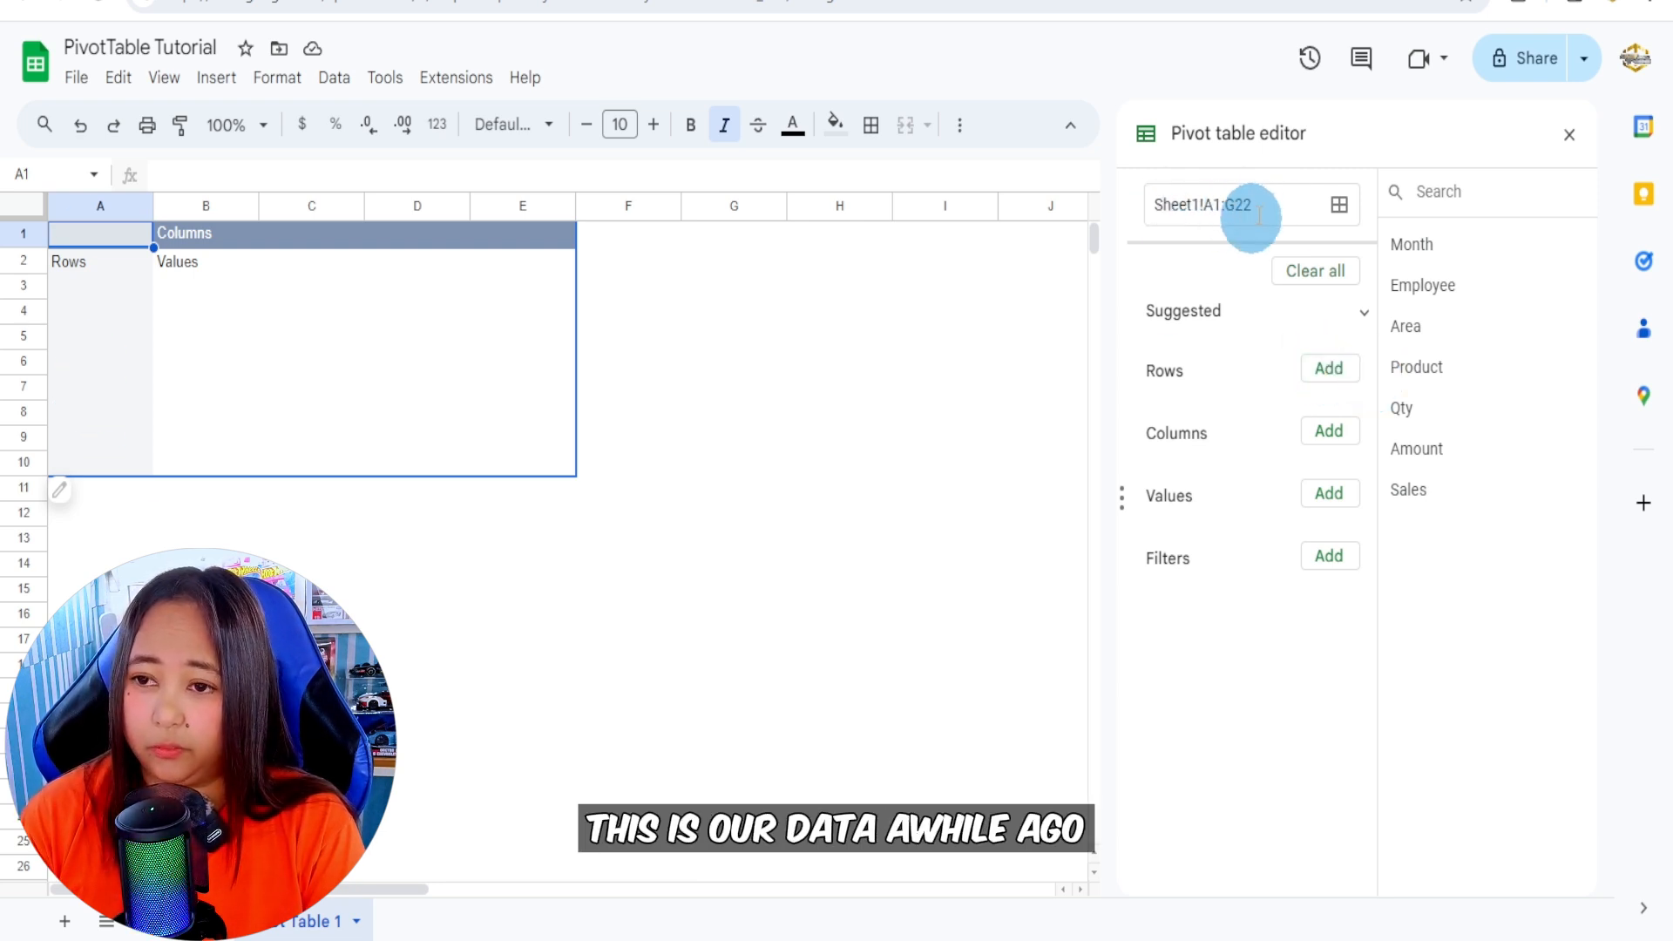
pyautogui.click(1329, 369)
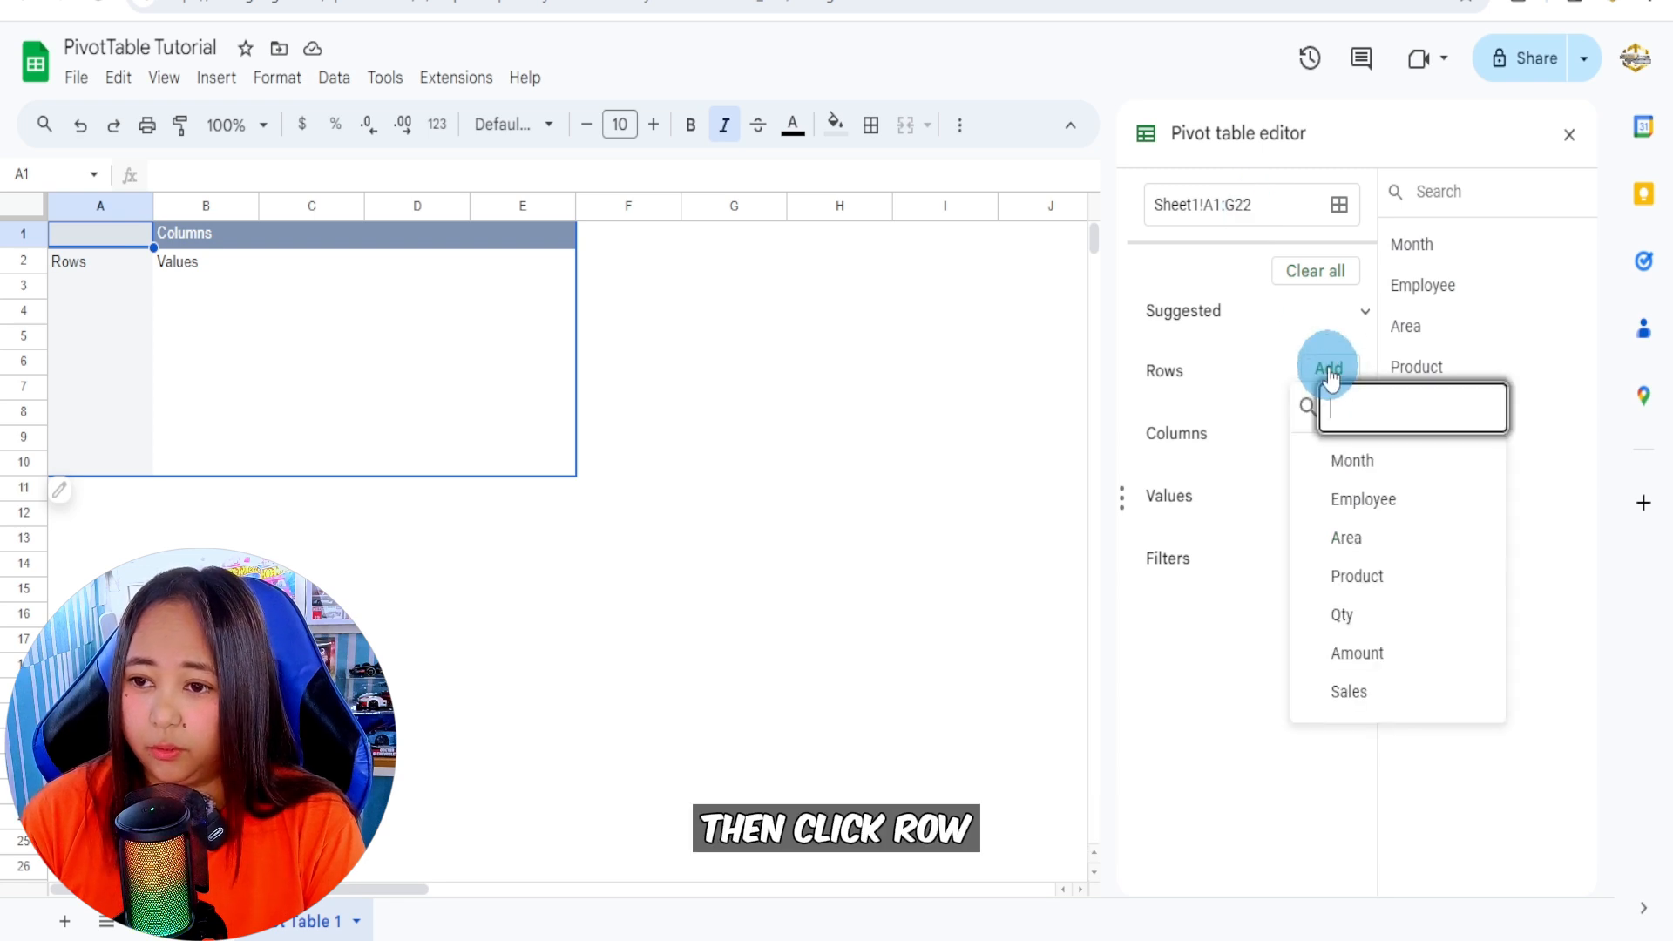
pyautogui.click(1329, 369)
pyautogui.click(1329, 370)
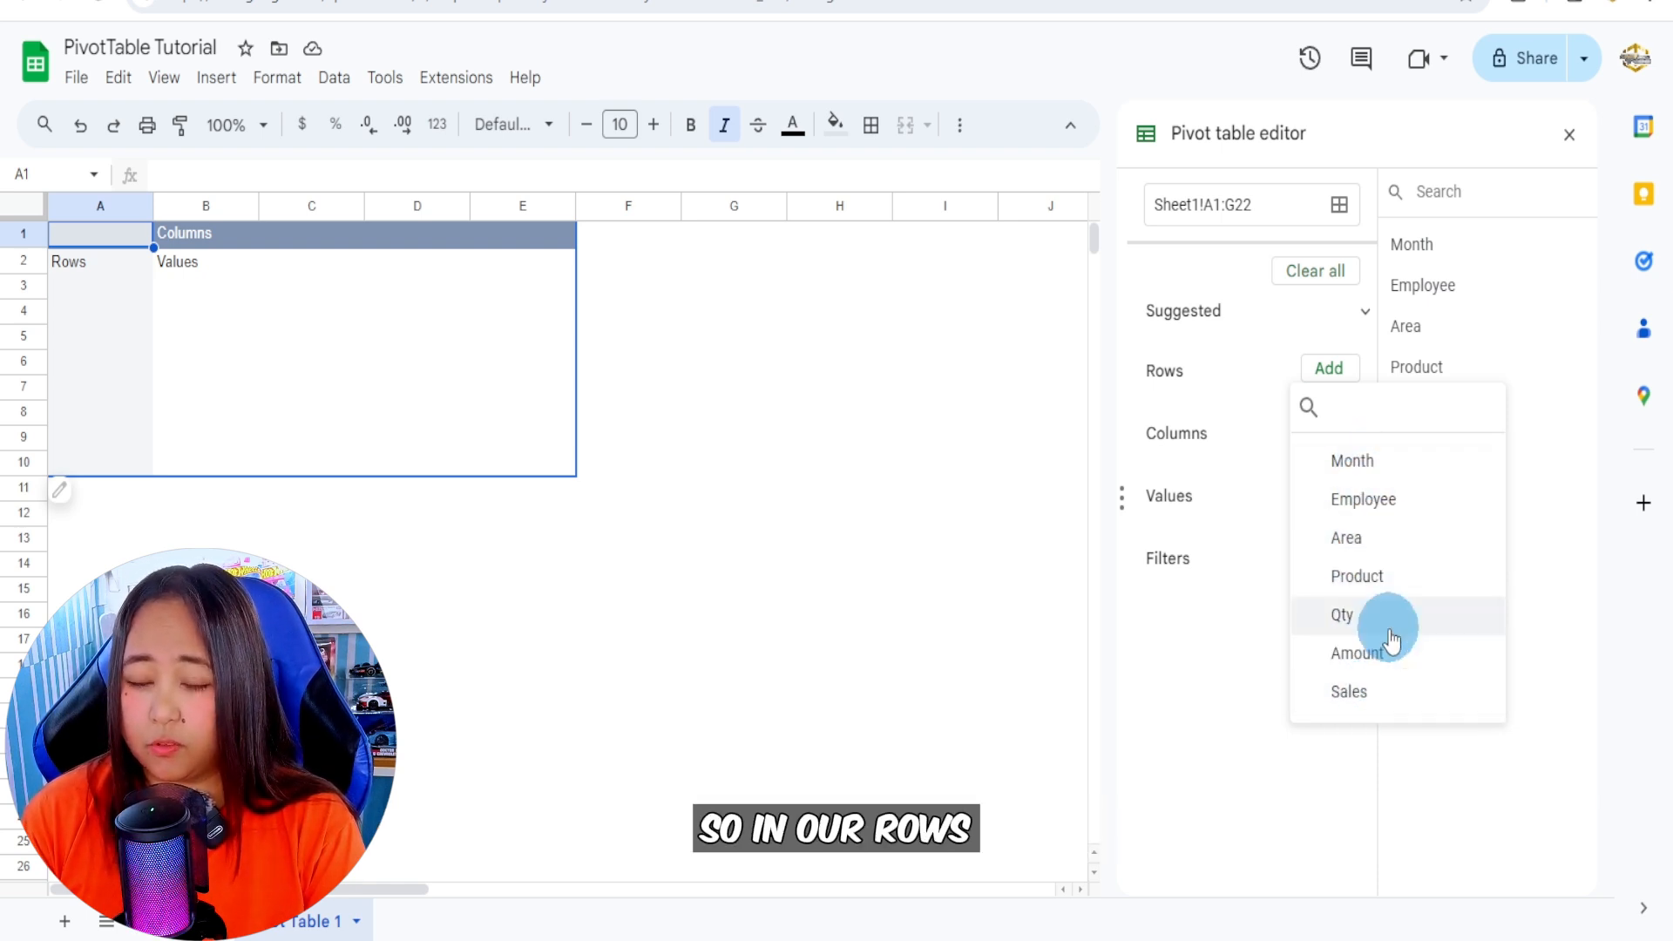
pyautogui.click(1412, 503)
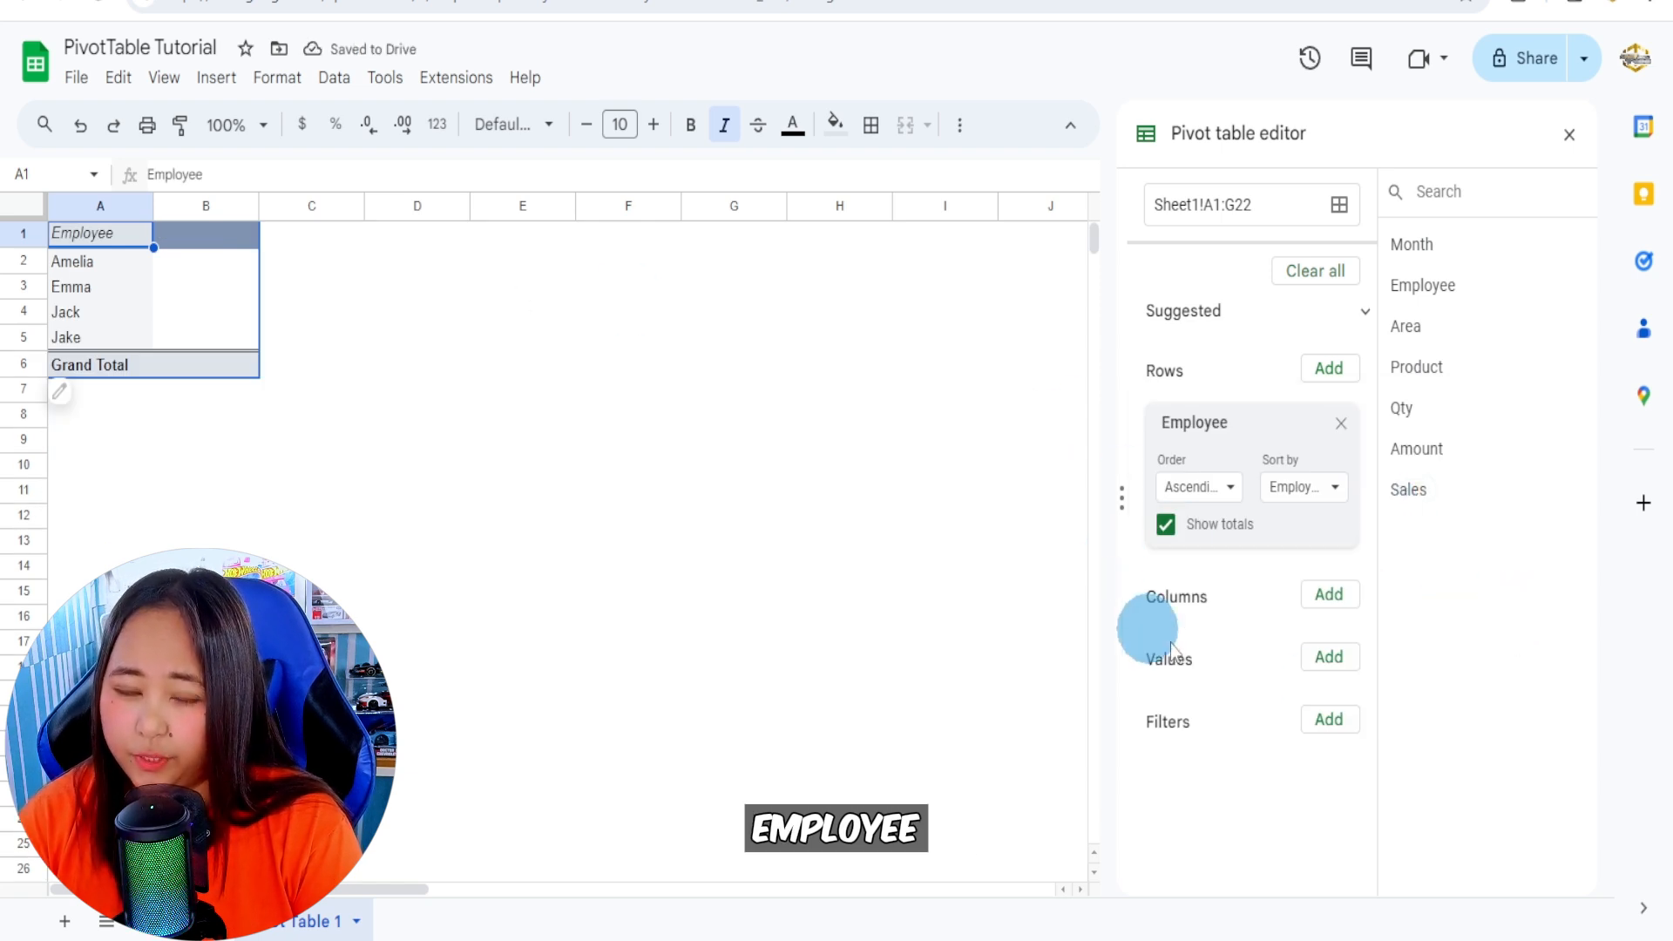
# Replace the Employee row field with Product.
pyautogui.click(1338, 491)
pyautogui.click(1341, 423)
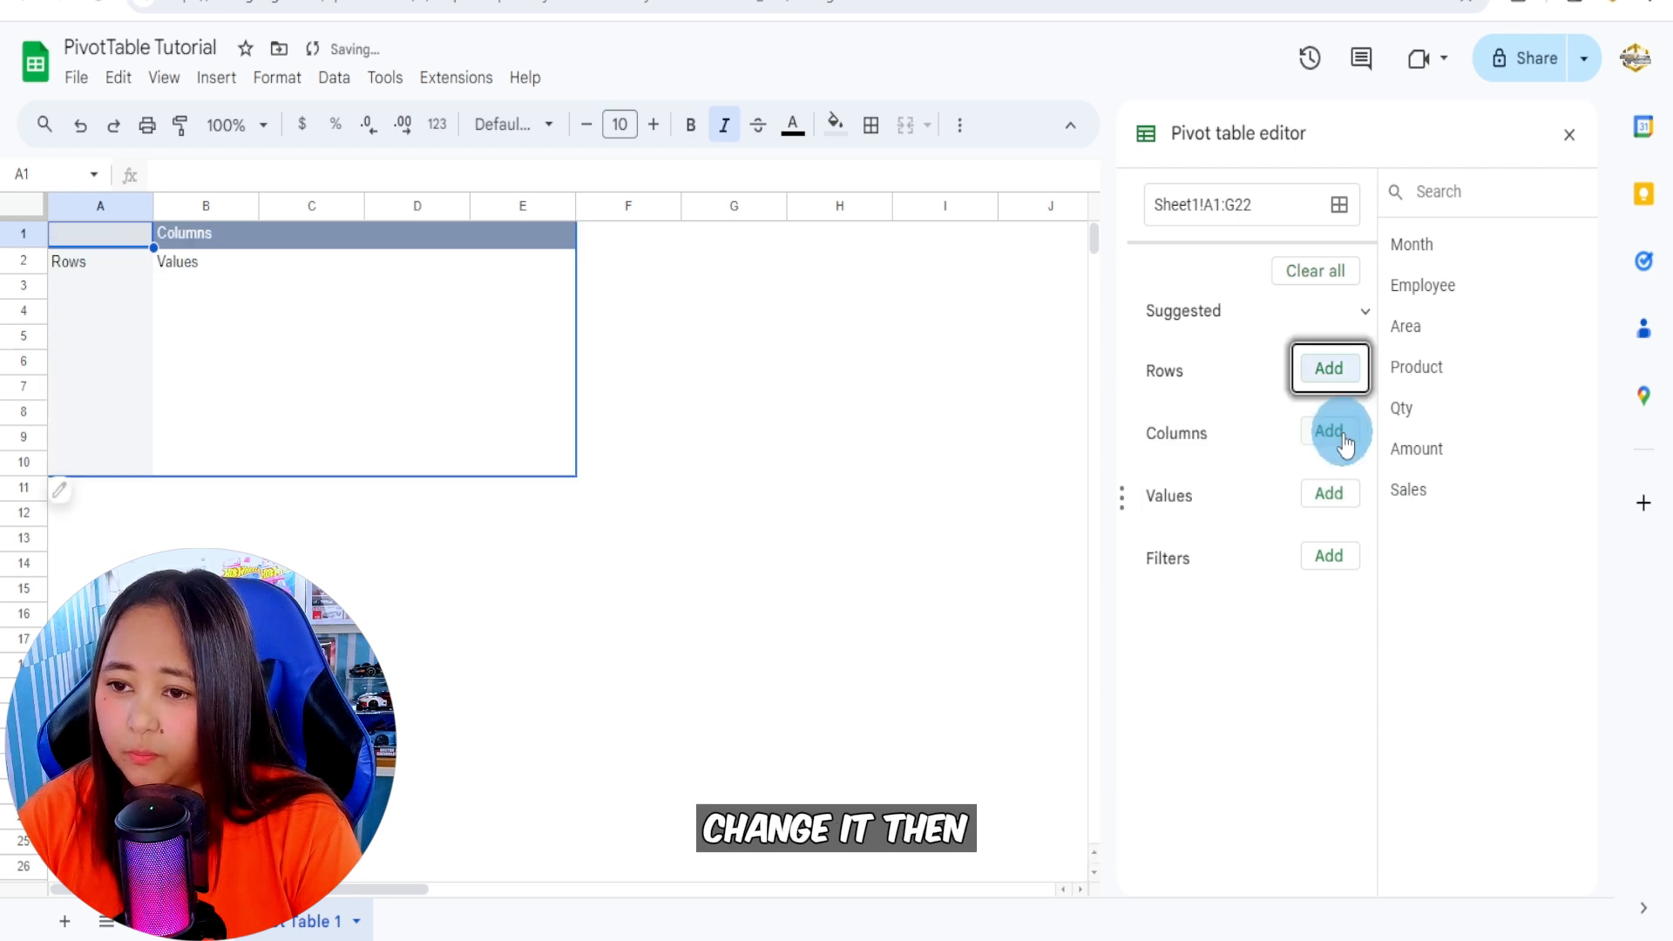
pyautogui.click(1329, 368)
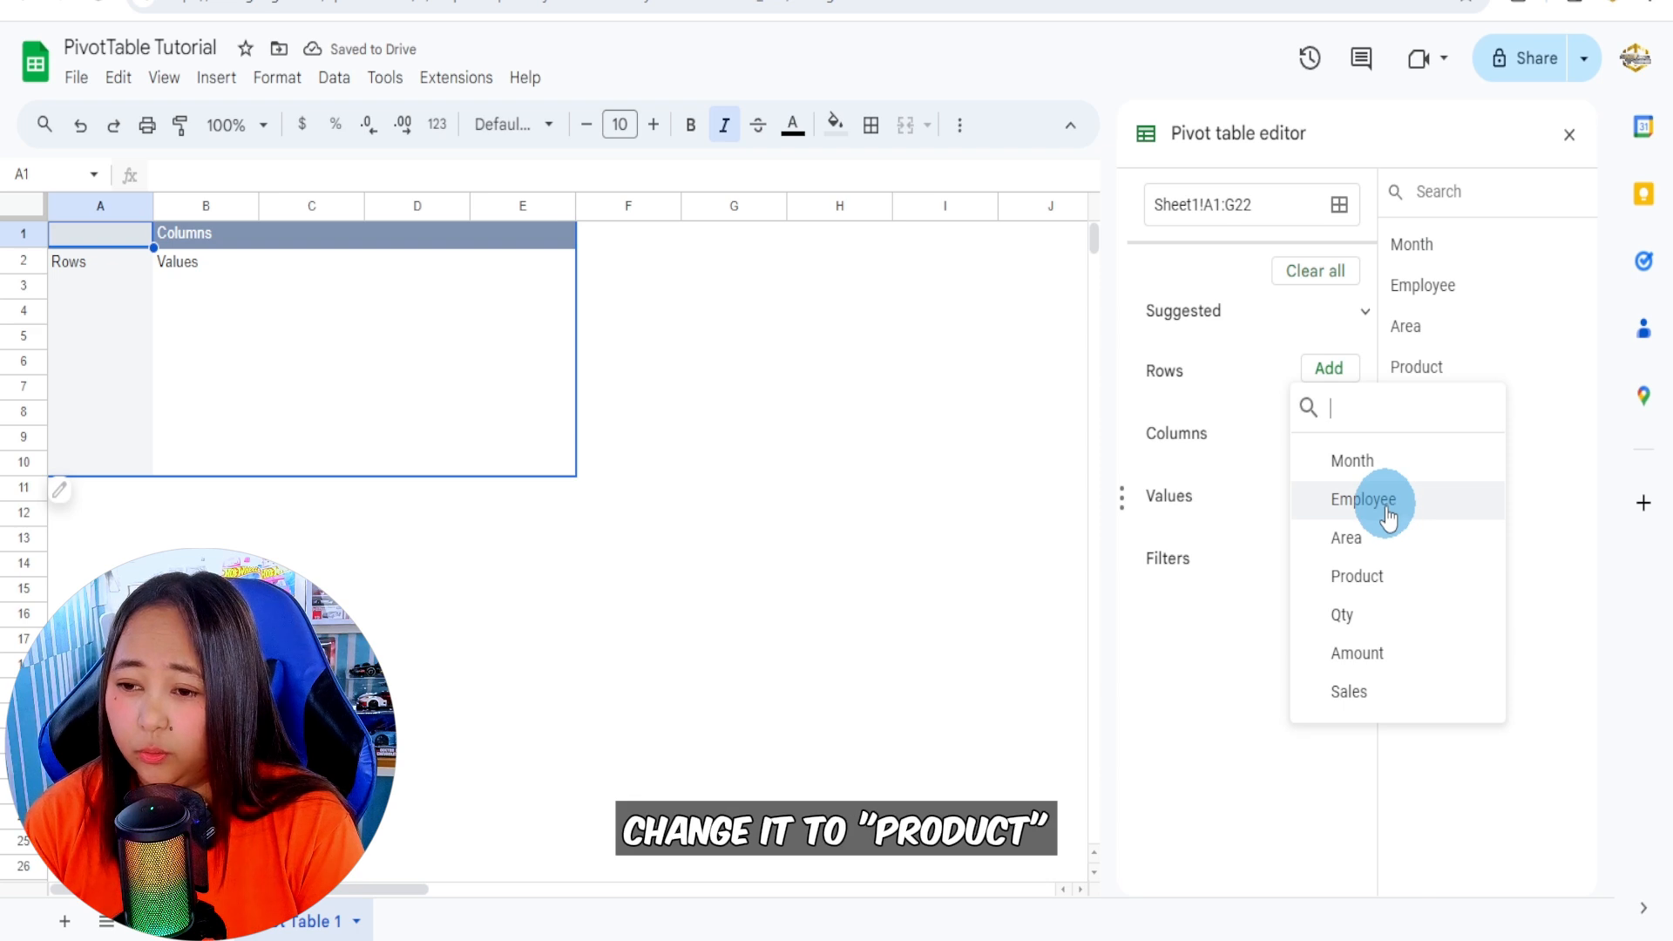
pyautogui.click(1389, 578)
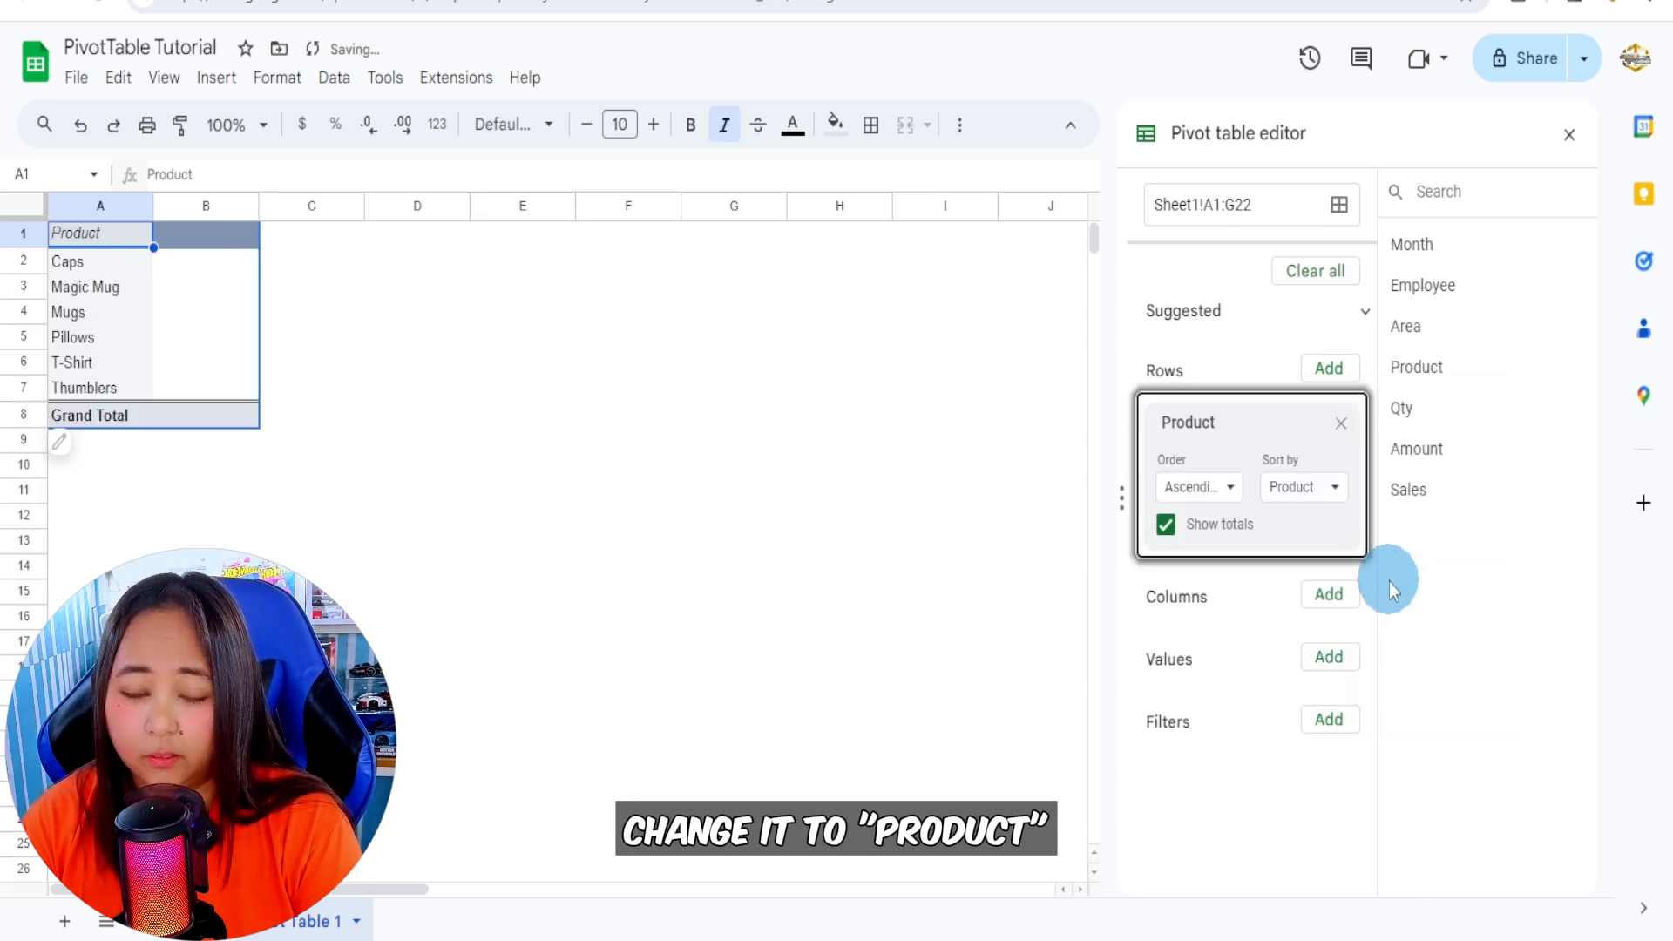
# Remove the Product row field and add Employee back as the row field.
pyautogui.click(1342, 423)
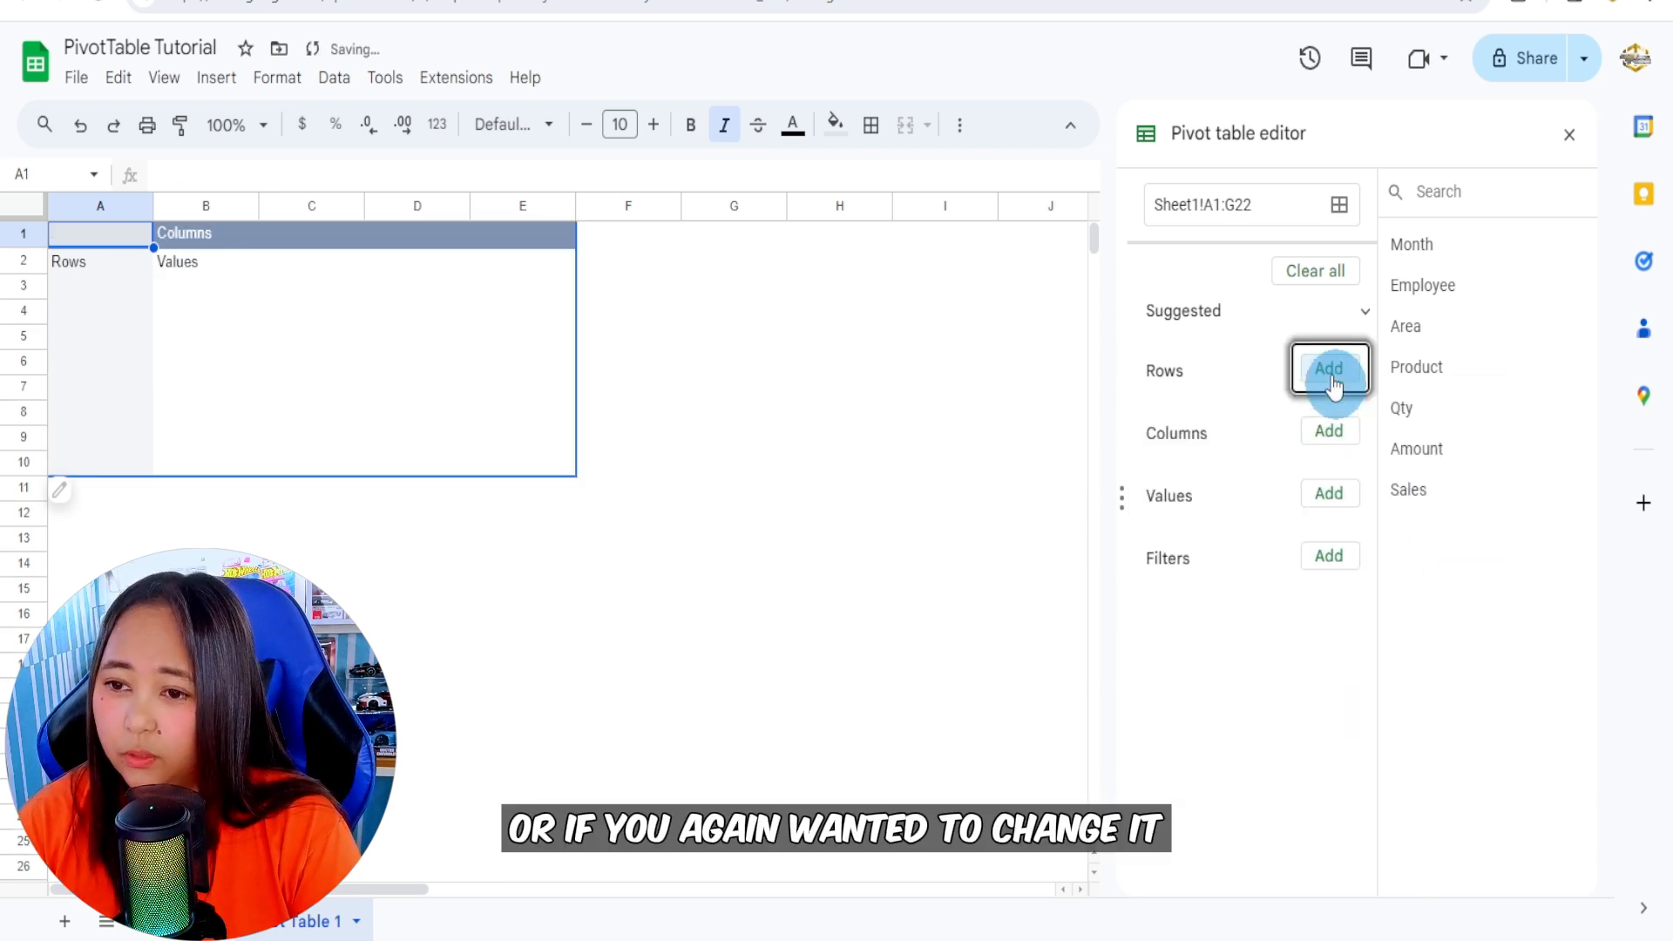
pyautogui.click(1329, 371)
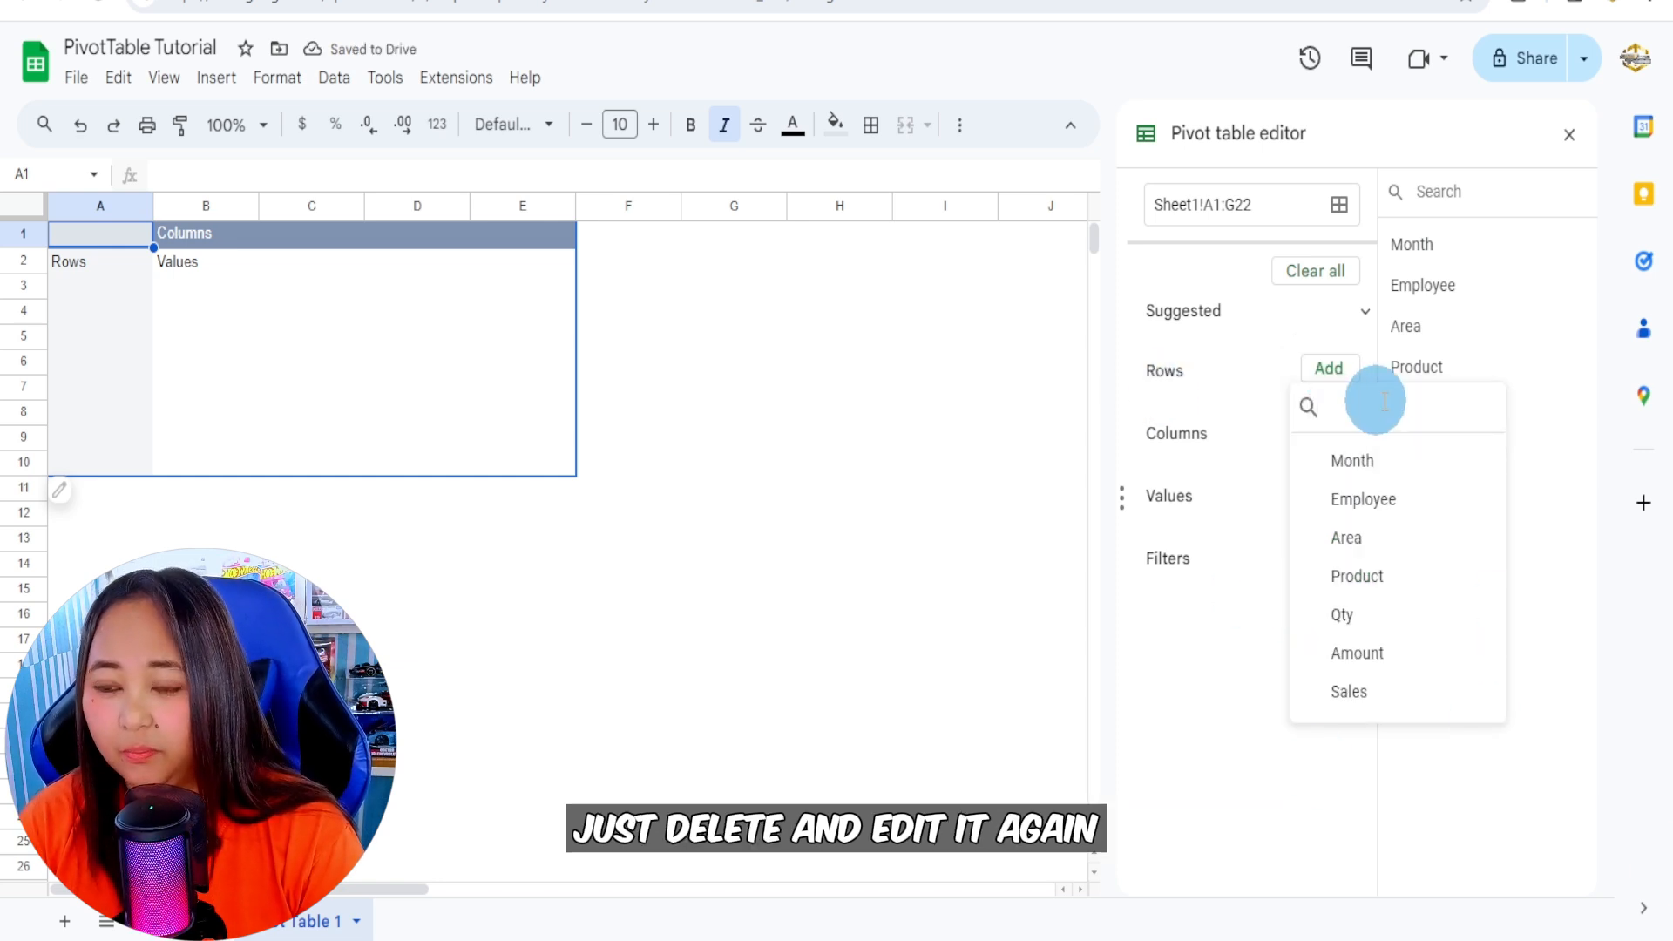
pyautogui.click(1390, 509)
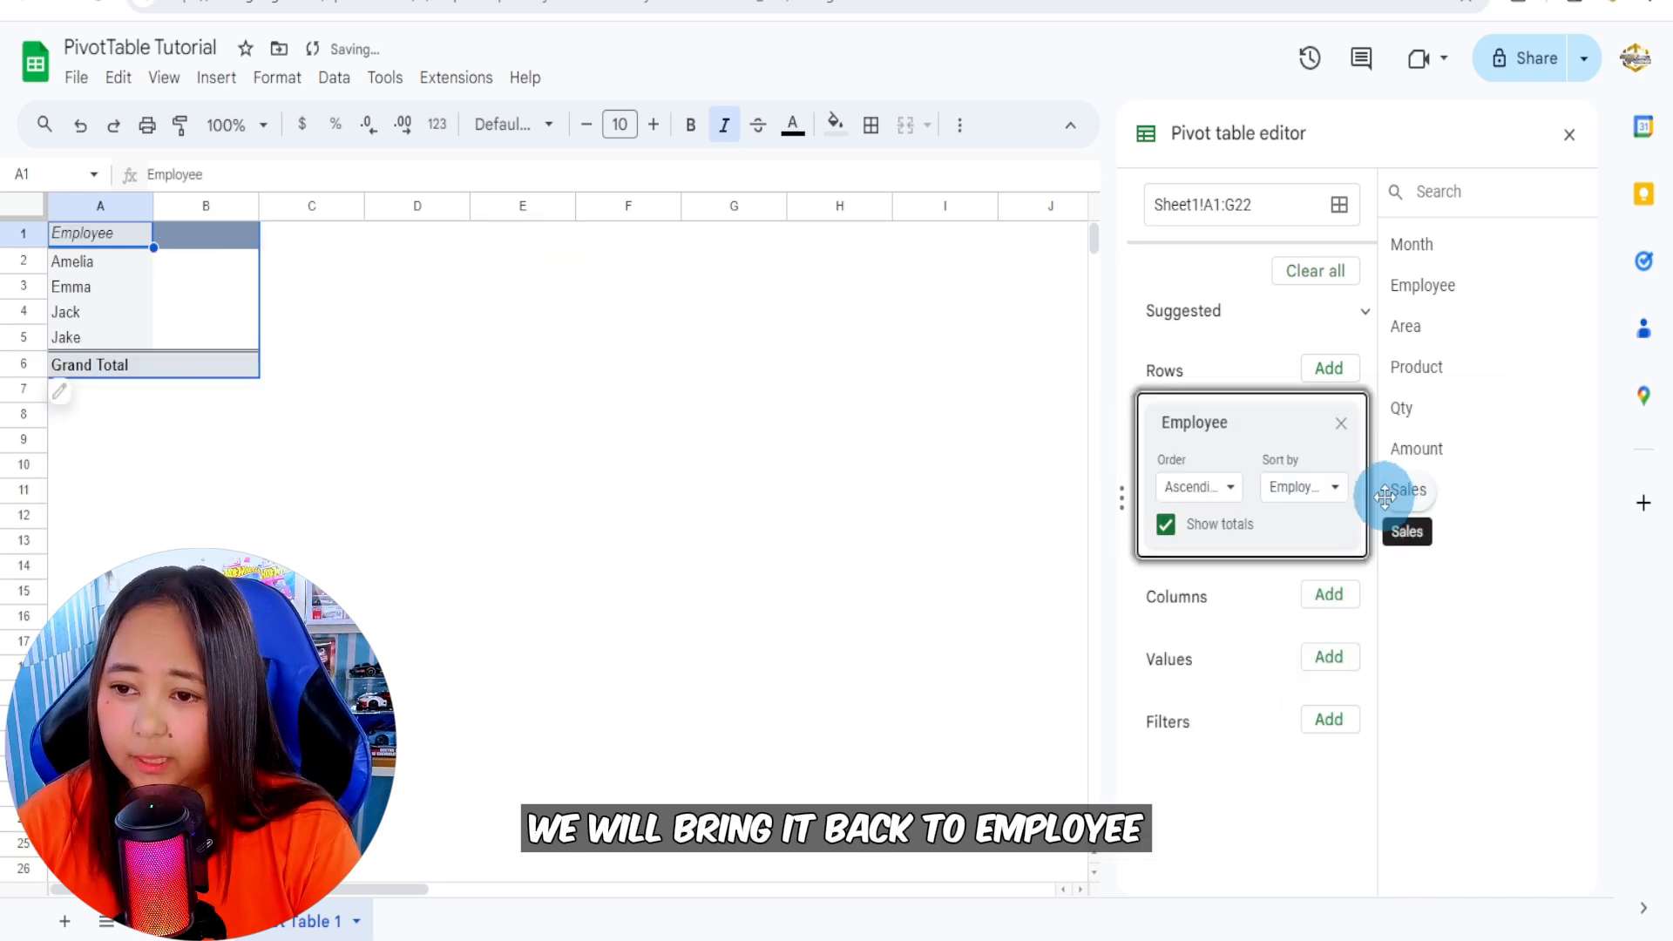
# Set the Employee rows to Ascending order, and turn their totals off and on again.
pyautogui.click(1229, 494)
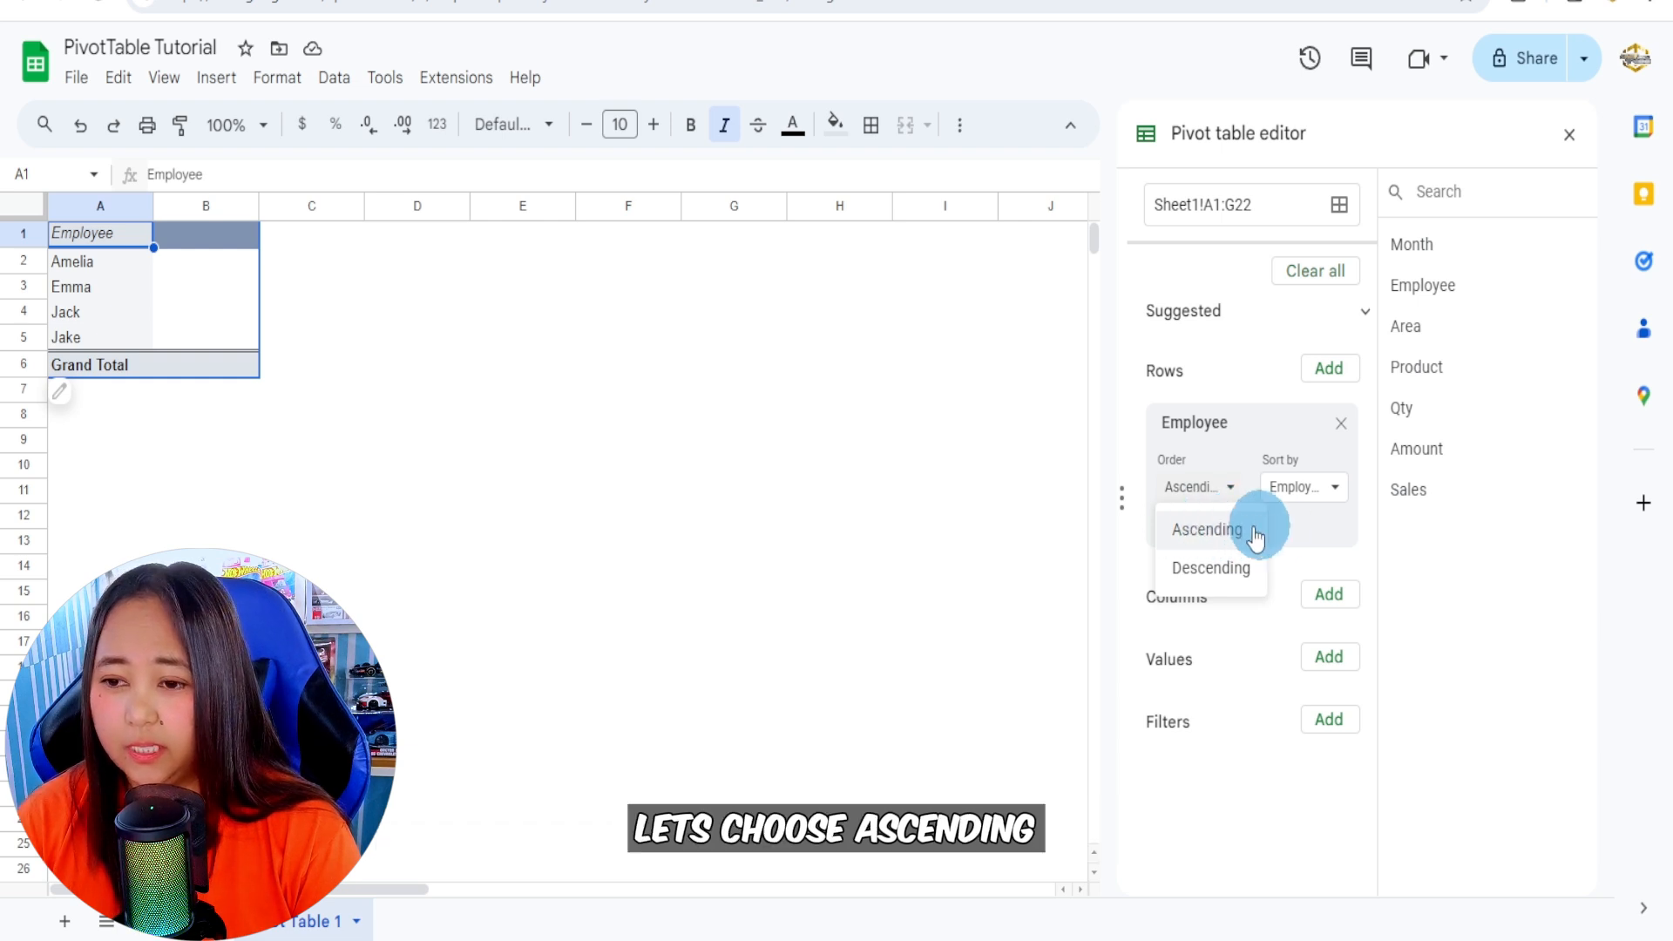
pyautogui.click(1223, 533)
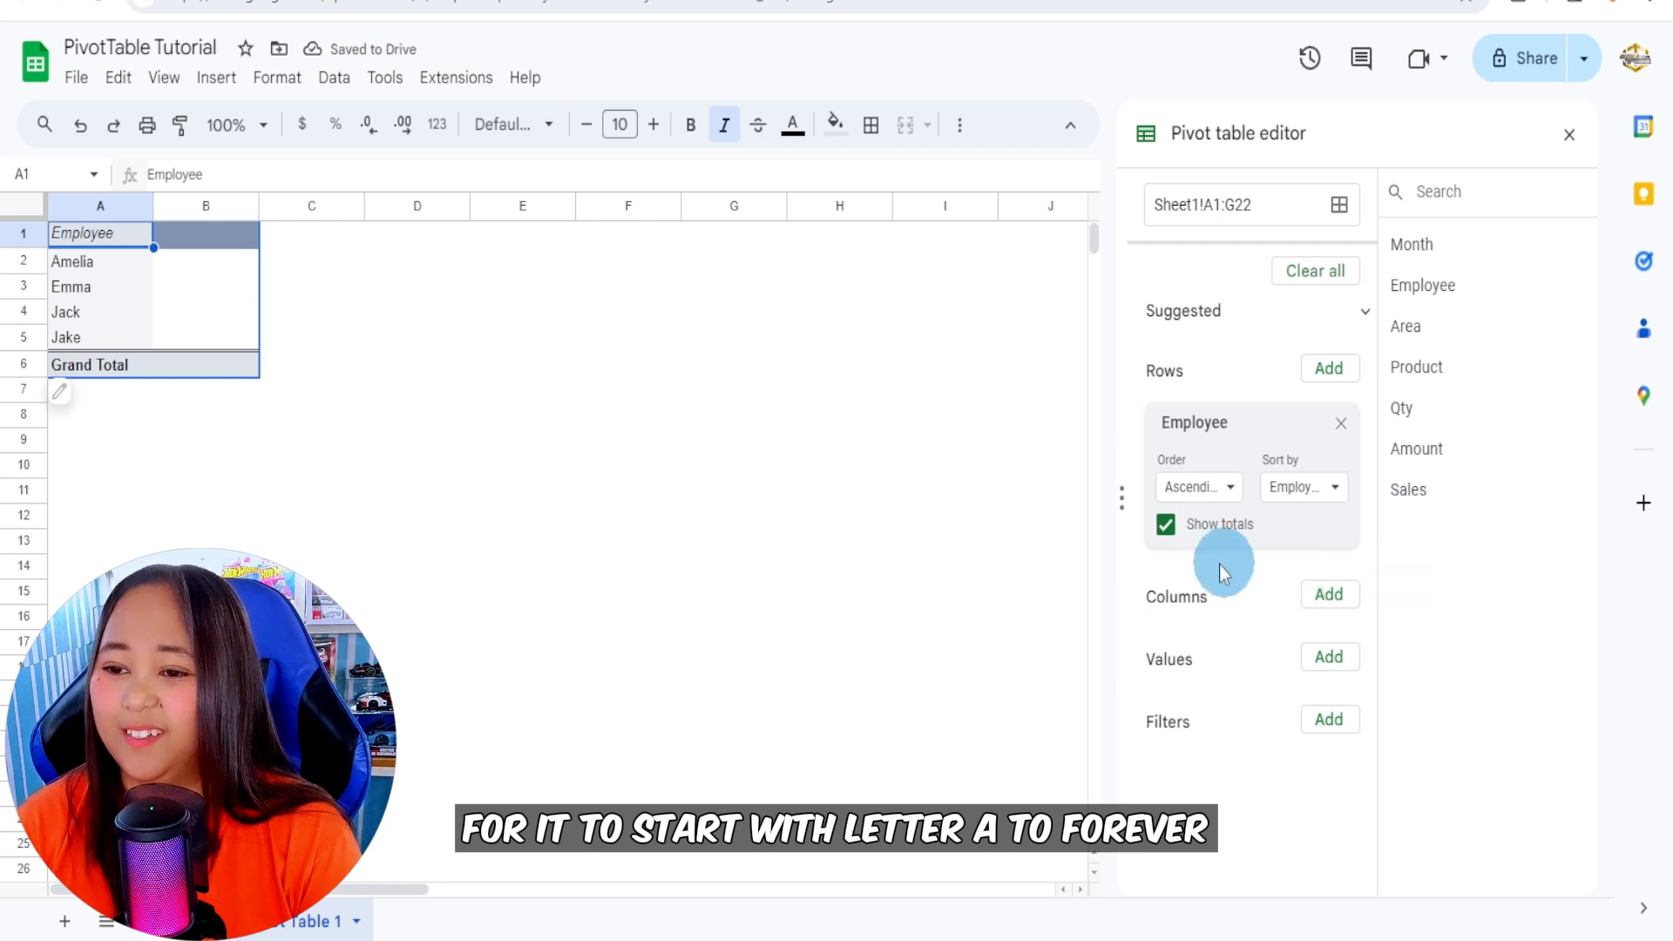
pyautogui.click(1165, 527)
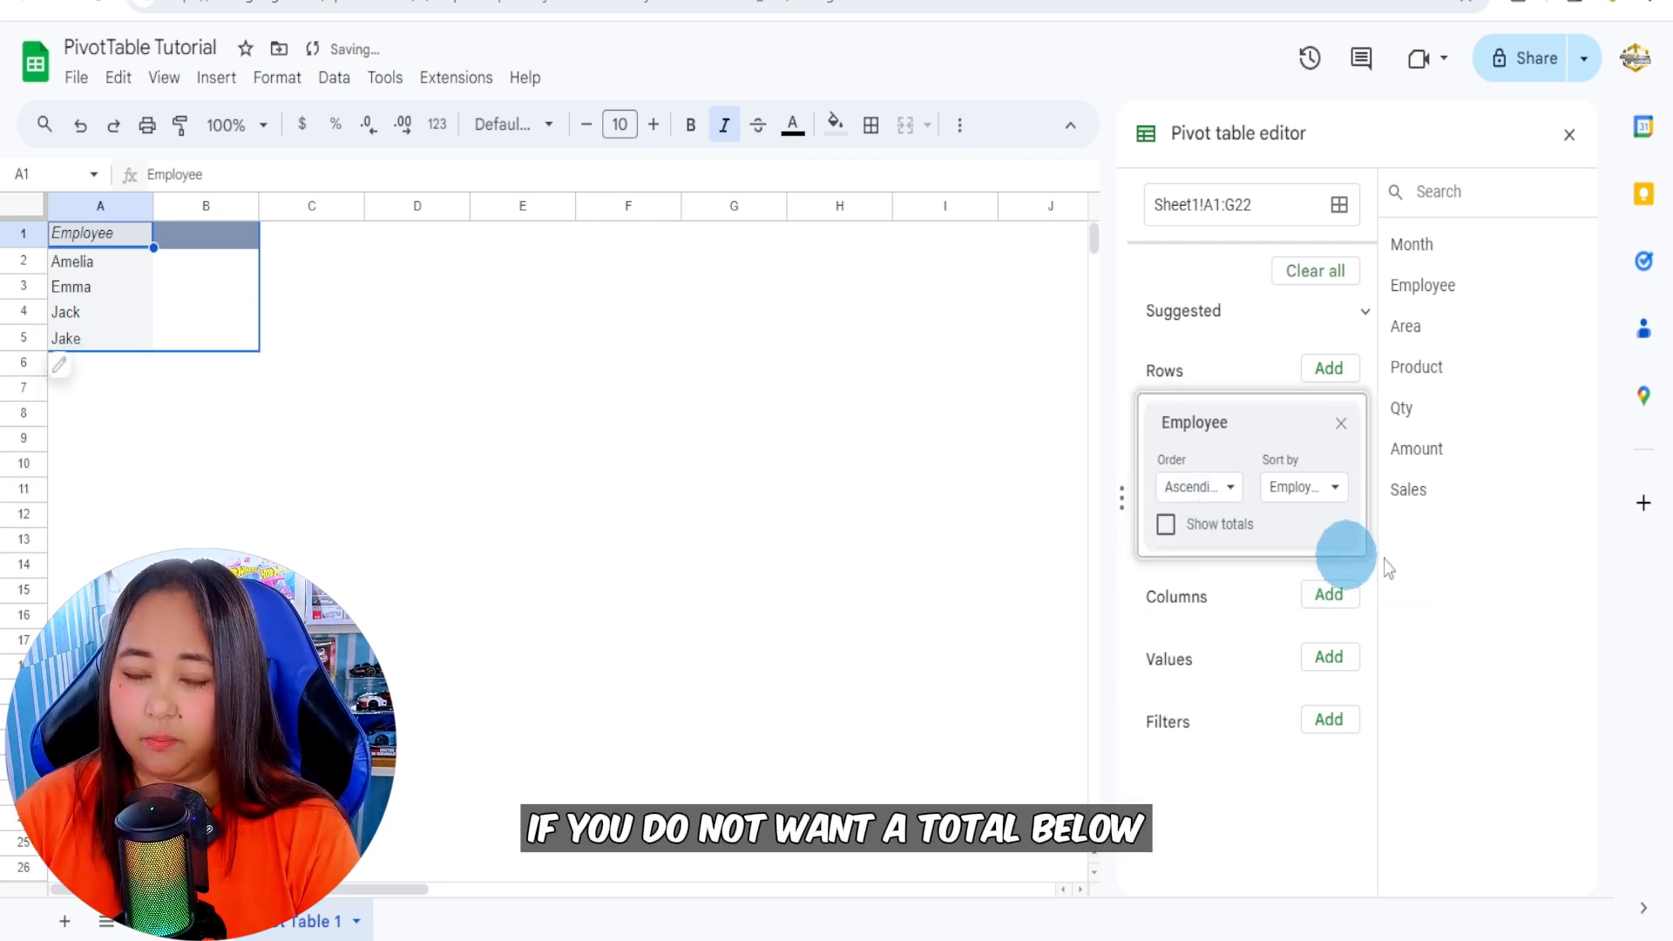
pyautogui.click(1168, 526)
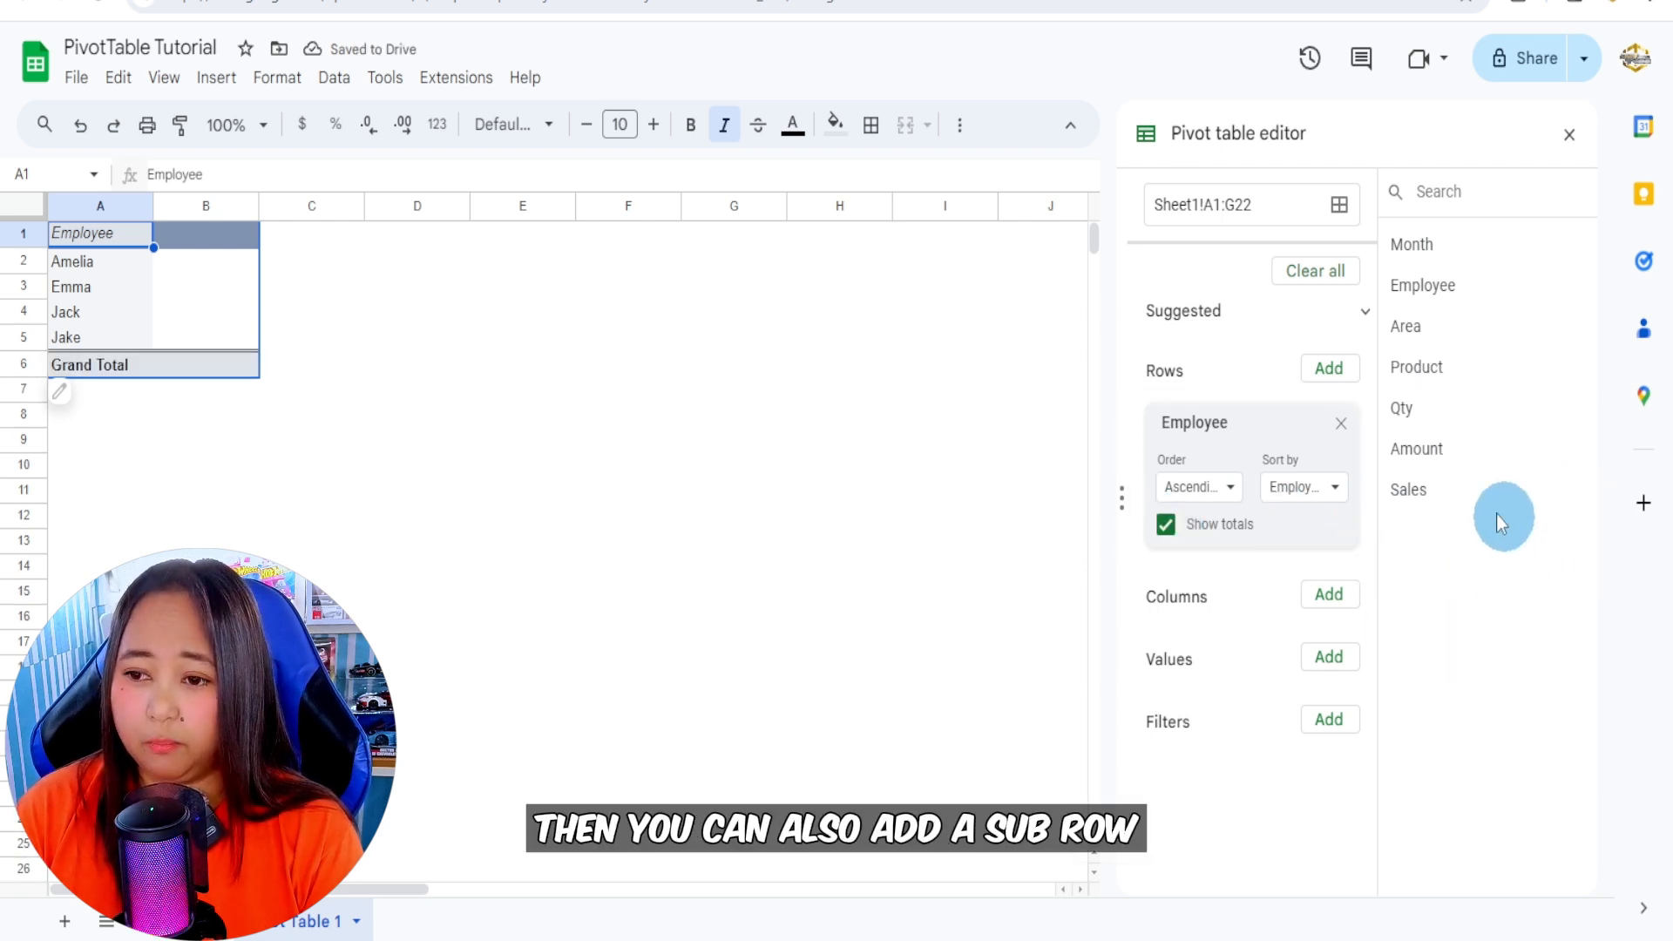
# Add Product as a second row field under Employee, and turn repeated row labels on and off again.
pyautogui.click(1325, 375)
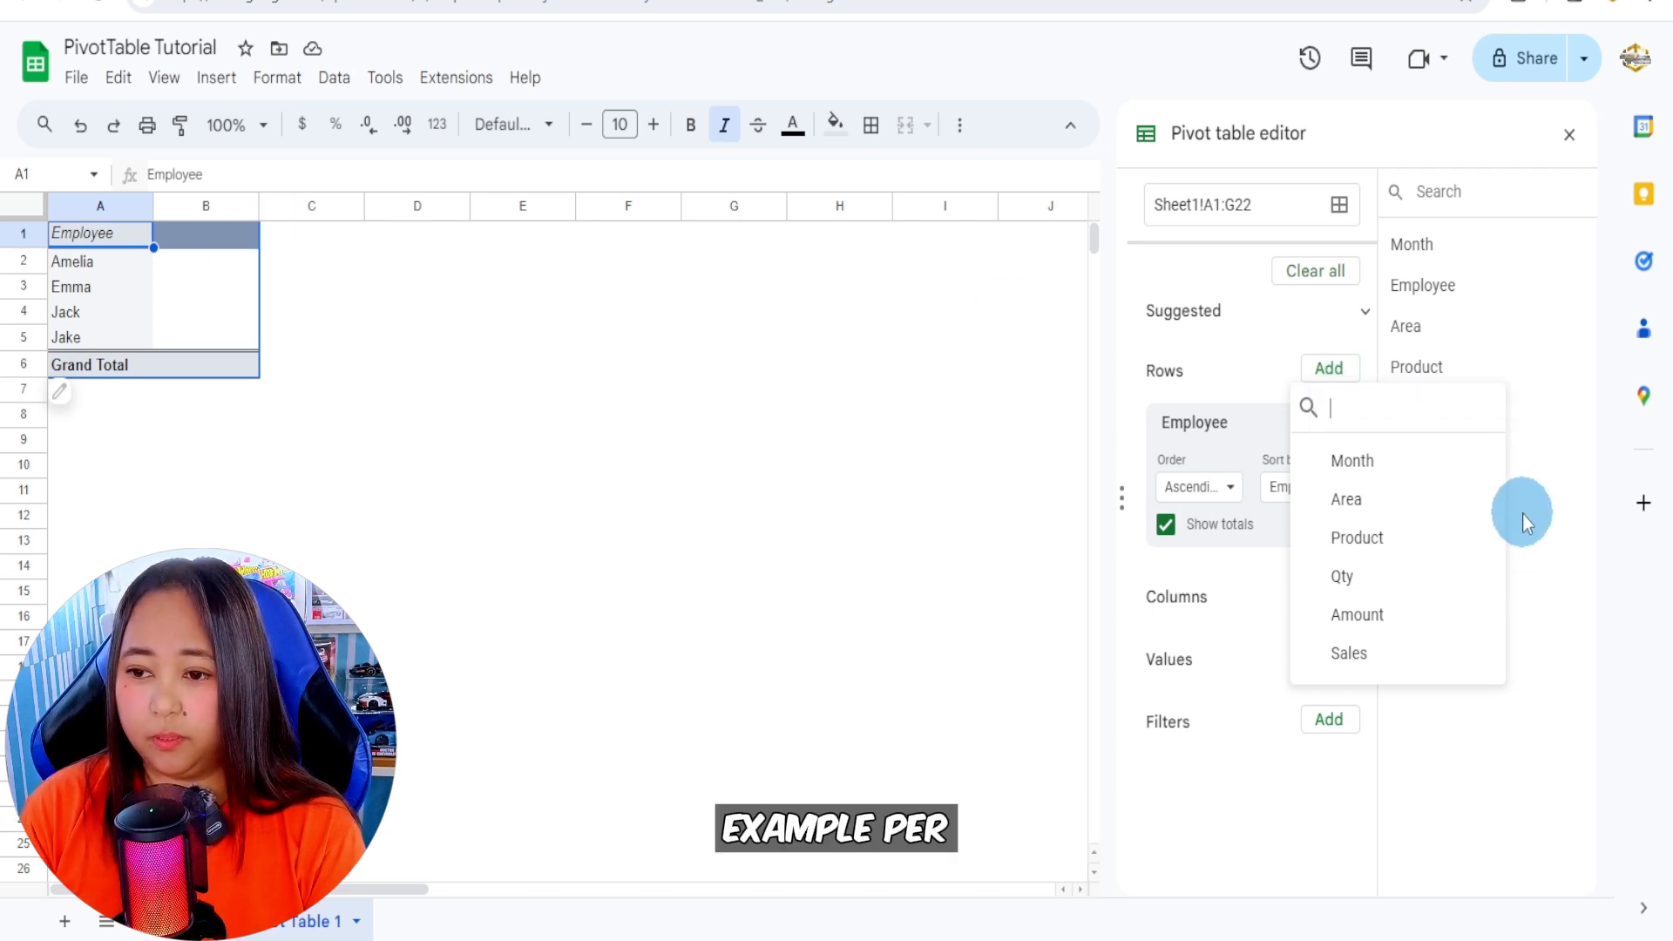
pyautogui.click(1357, 539)
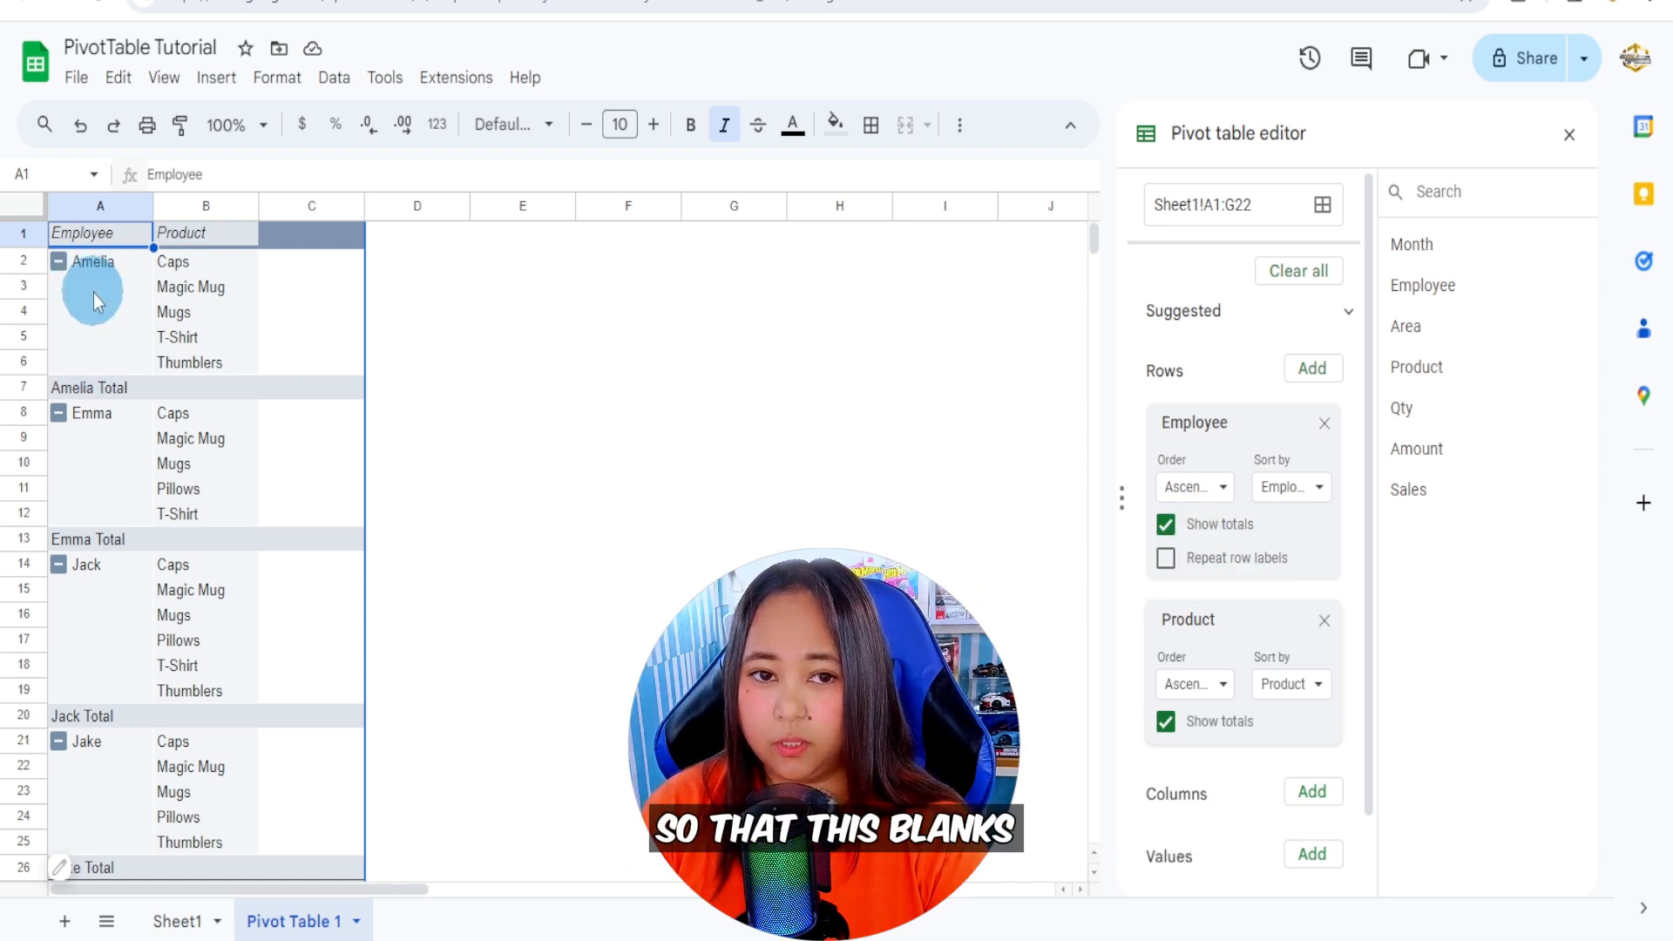
pyautogui.click(1167, 559)
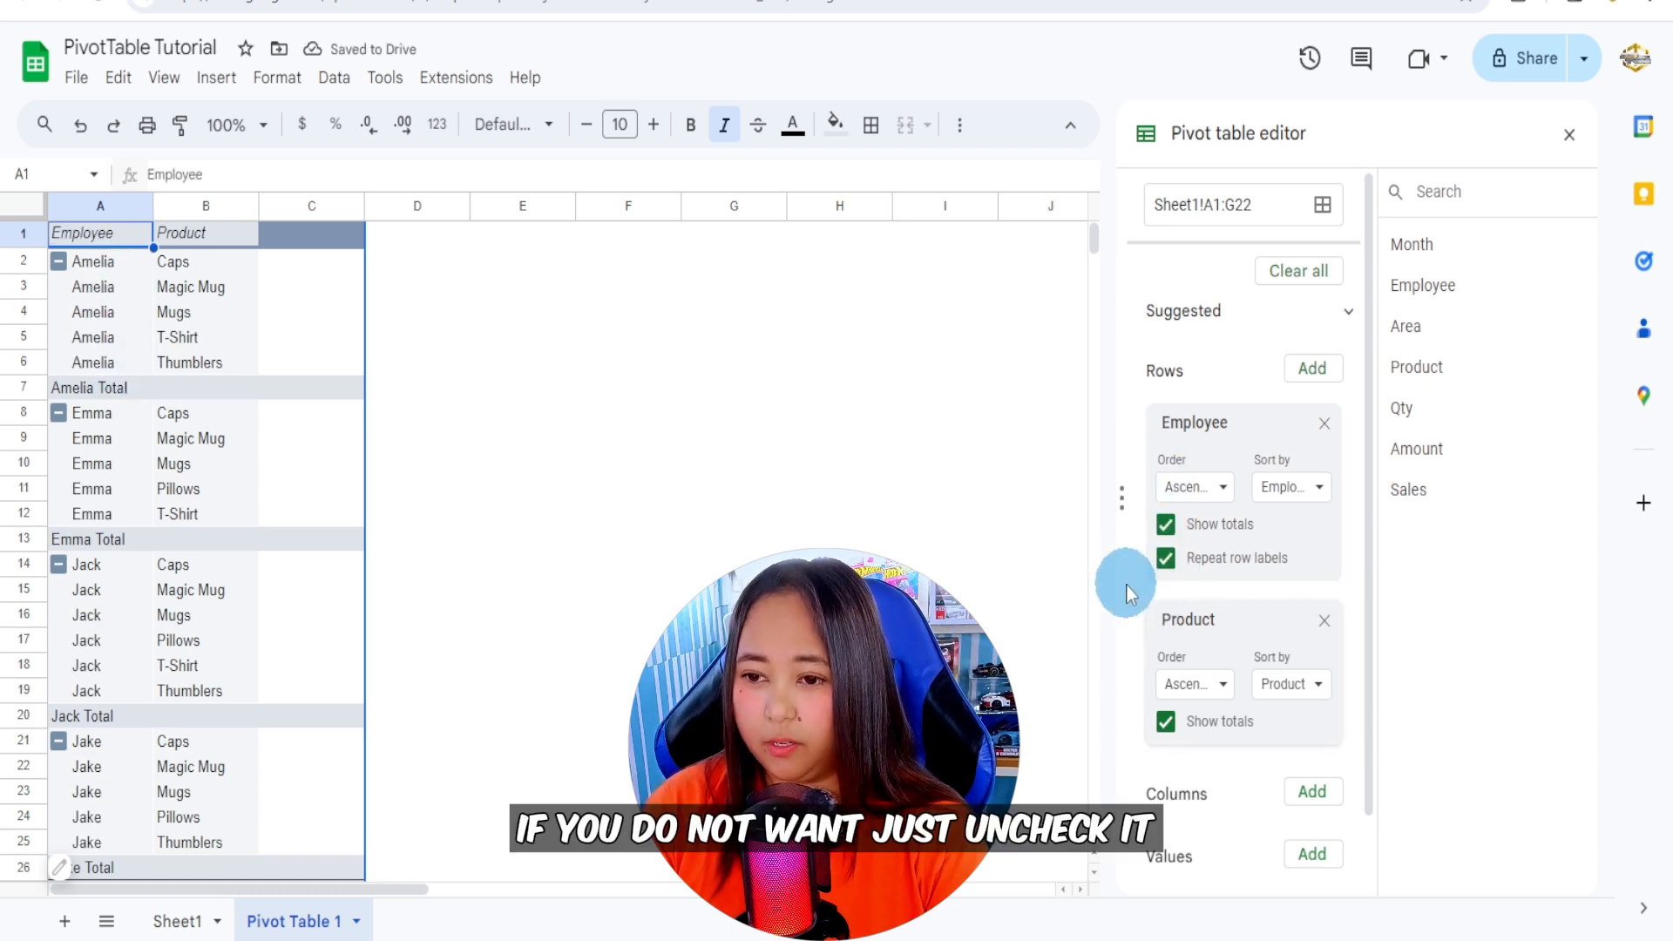
pyautogui.click(1167, 558)
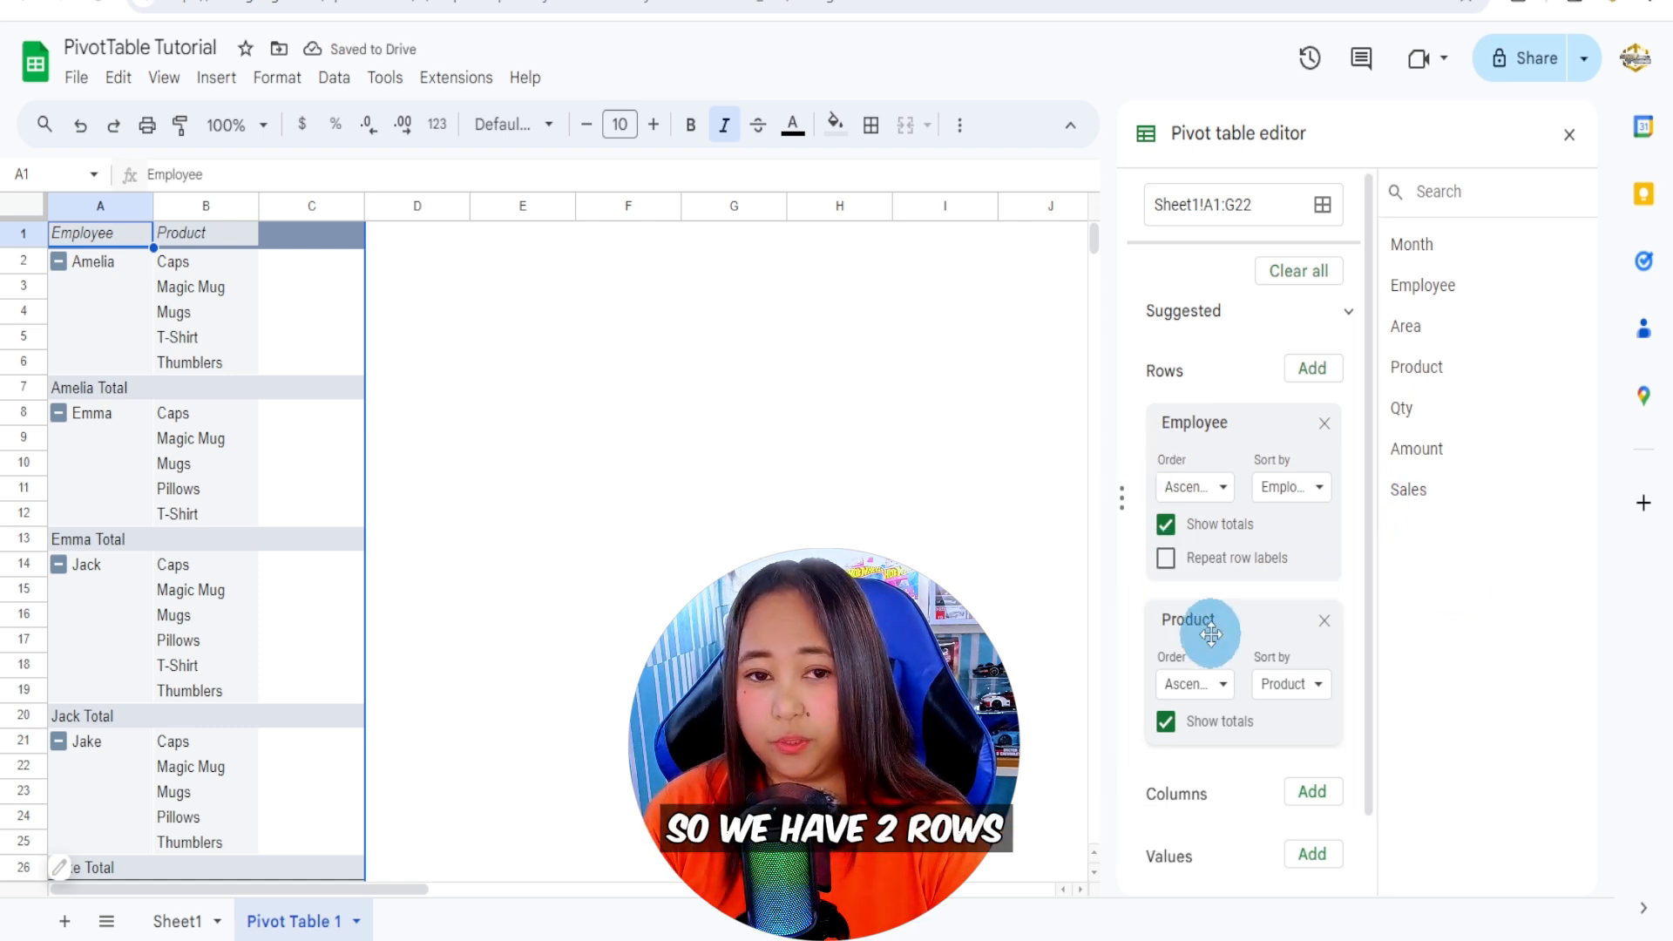
# Add Area as the pivot table's column field.
pyautogui.scroll(-1, 1264, 680)
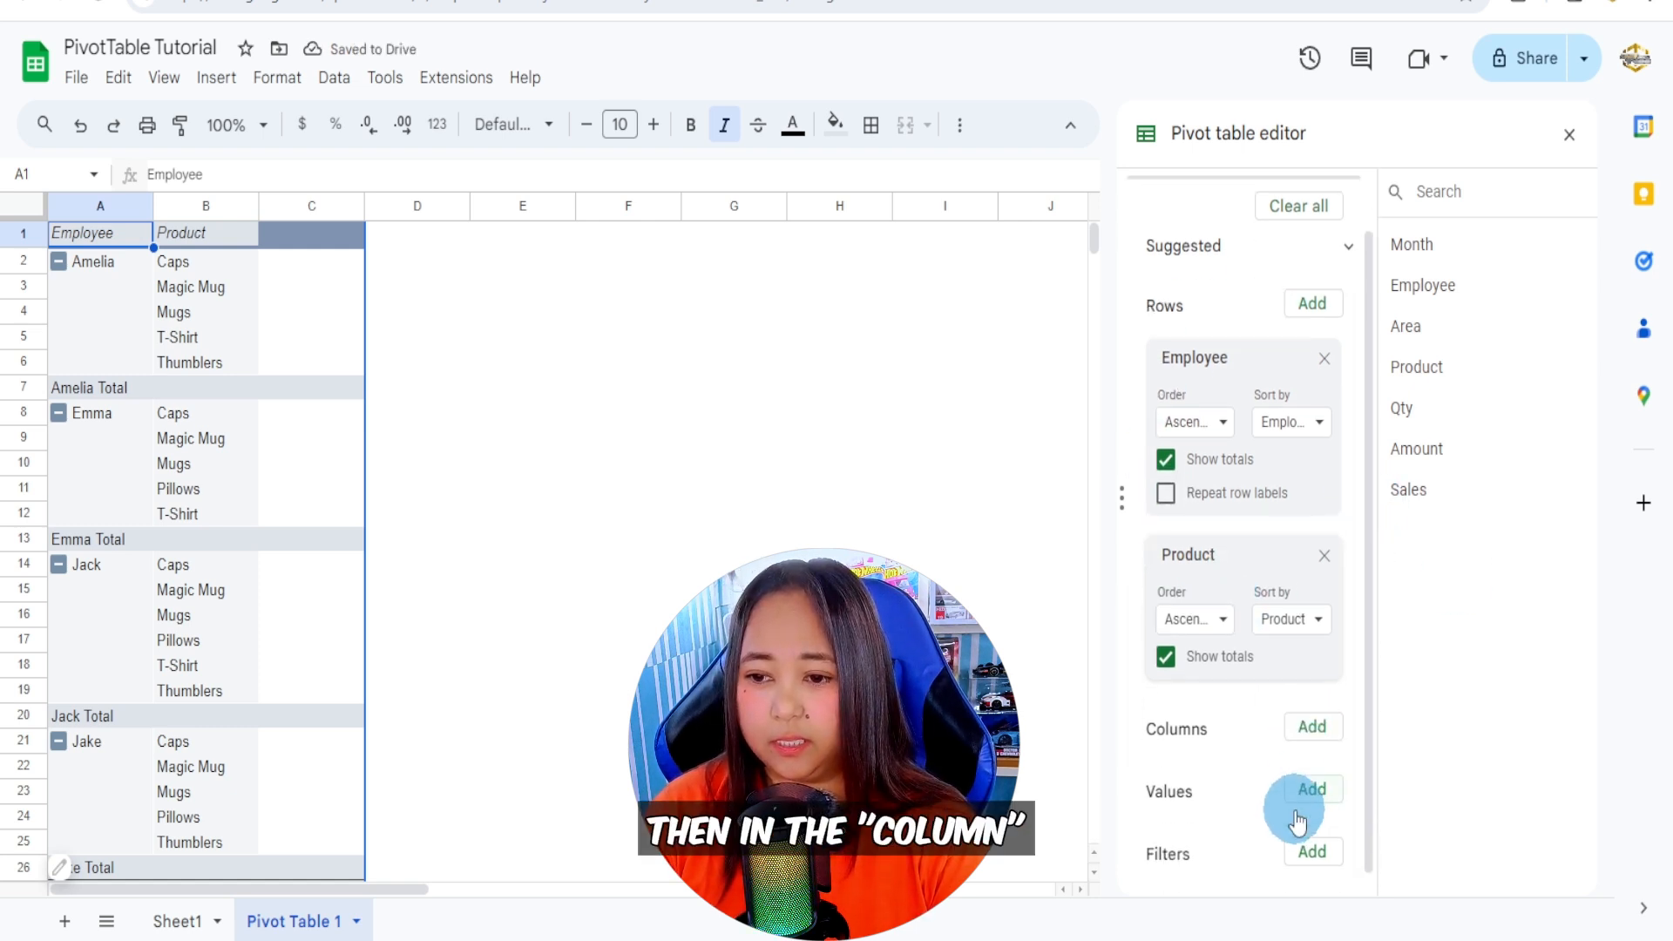
pyautogui.click(1324, 711)
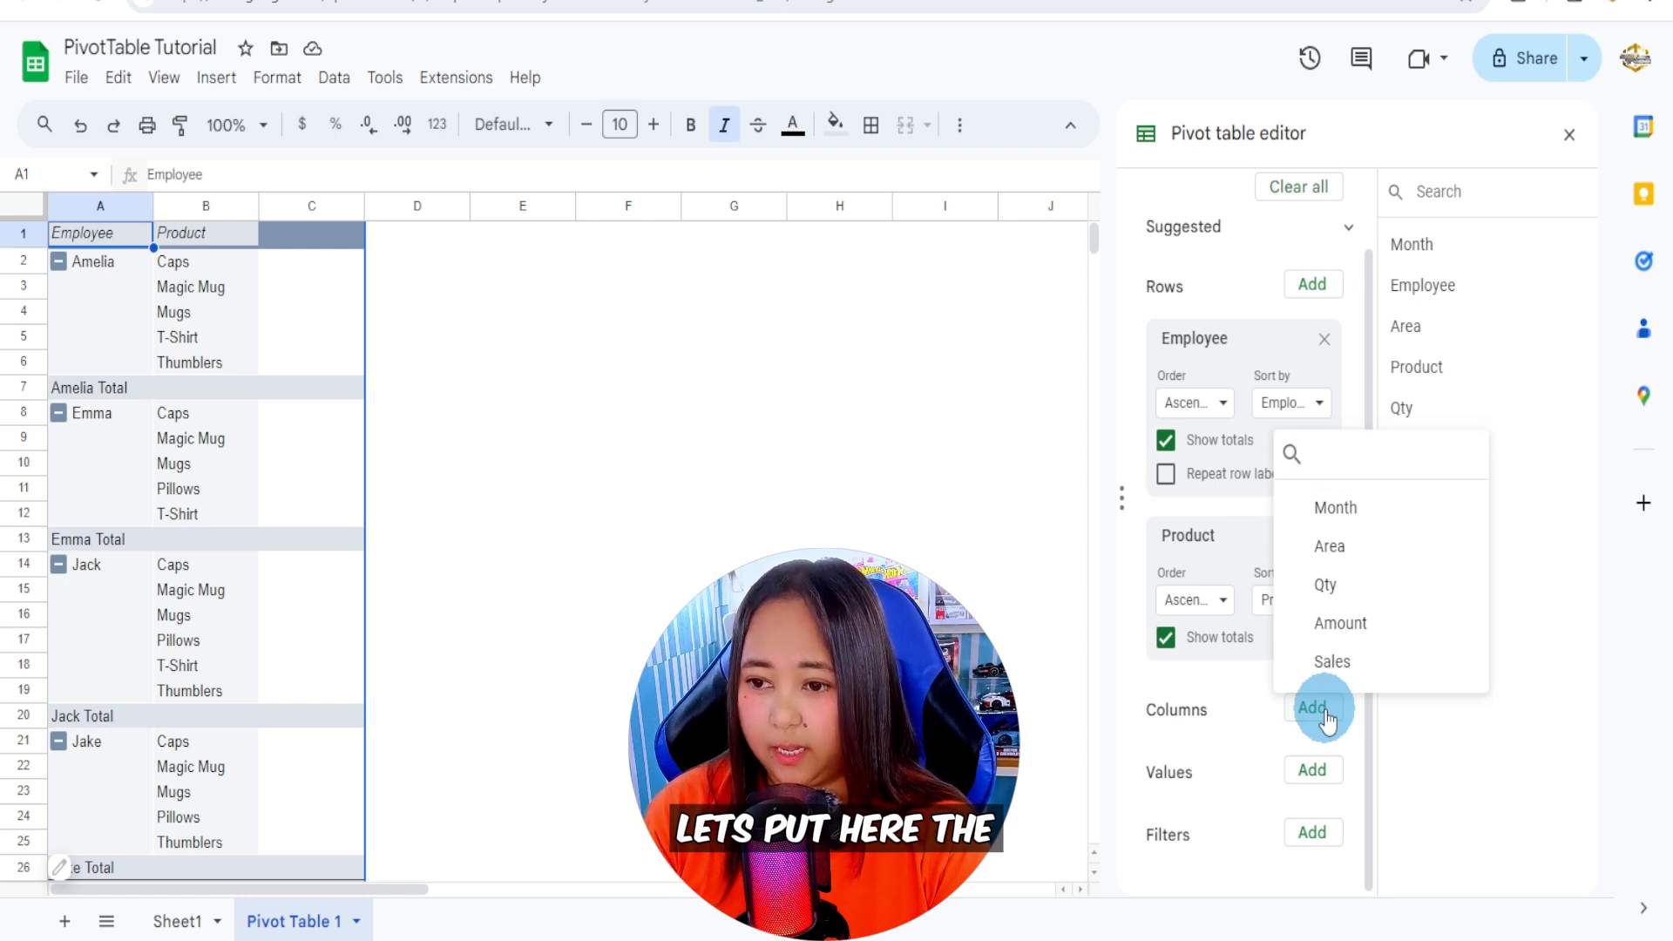
pyautogui.click(1365, 543)
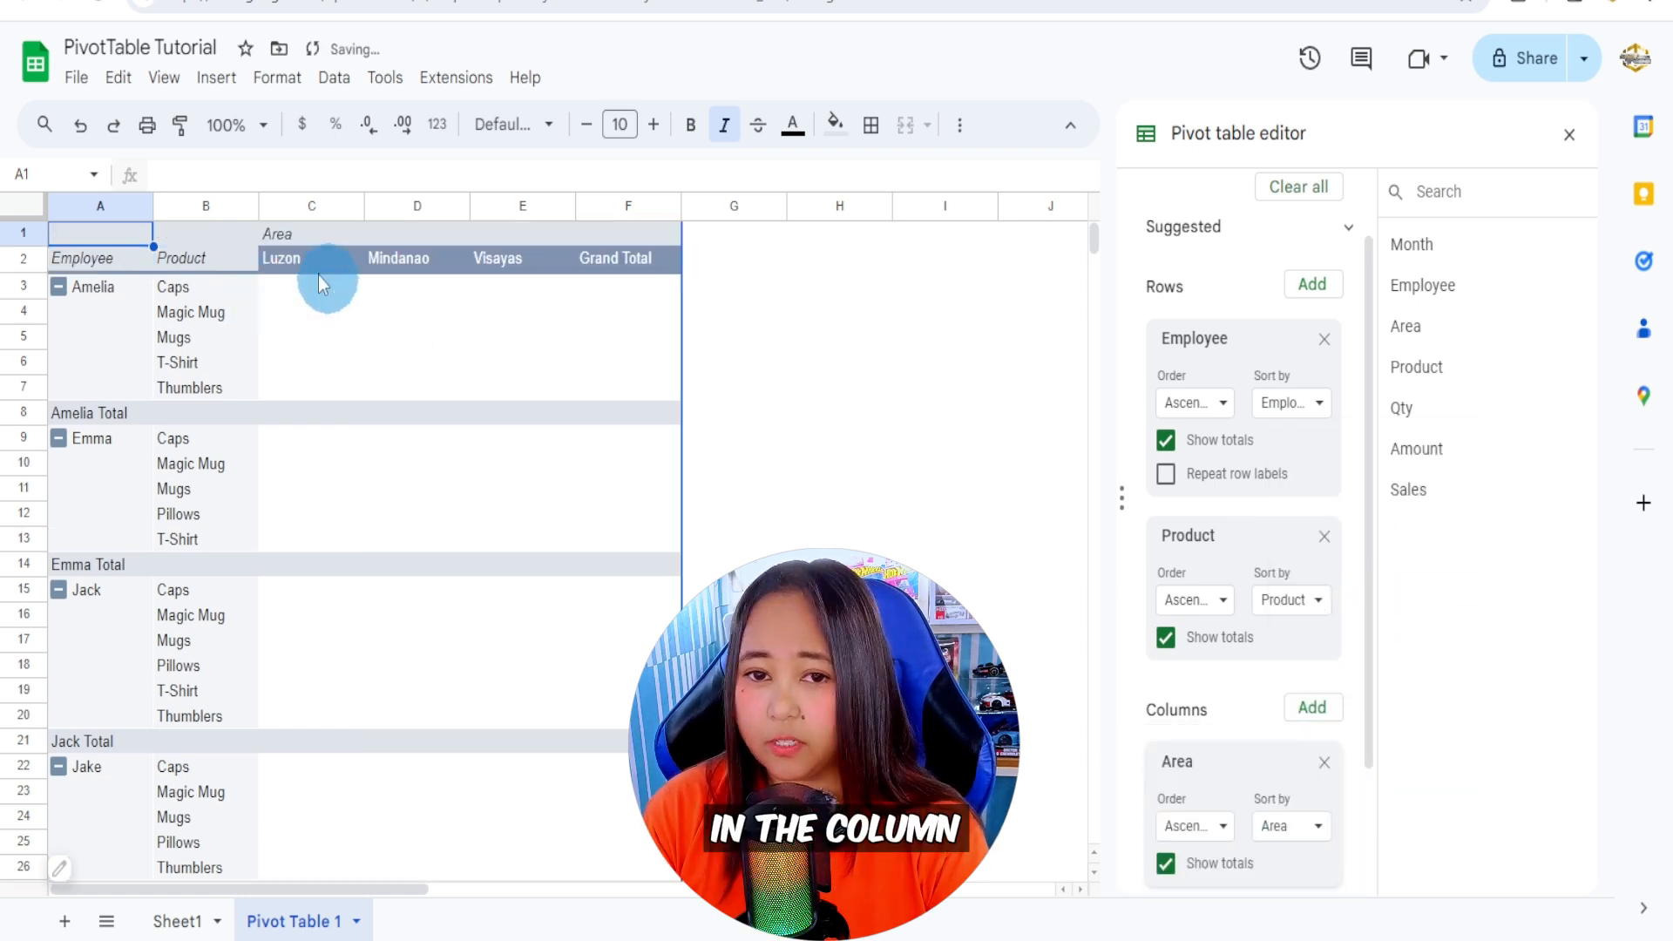
pyautogui.scroll(-2, 1255, 610)
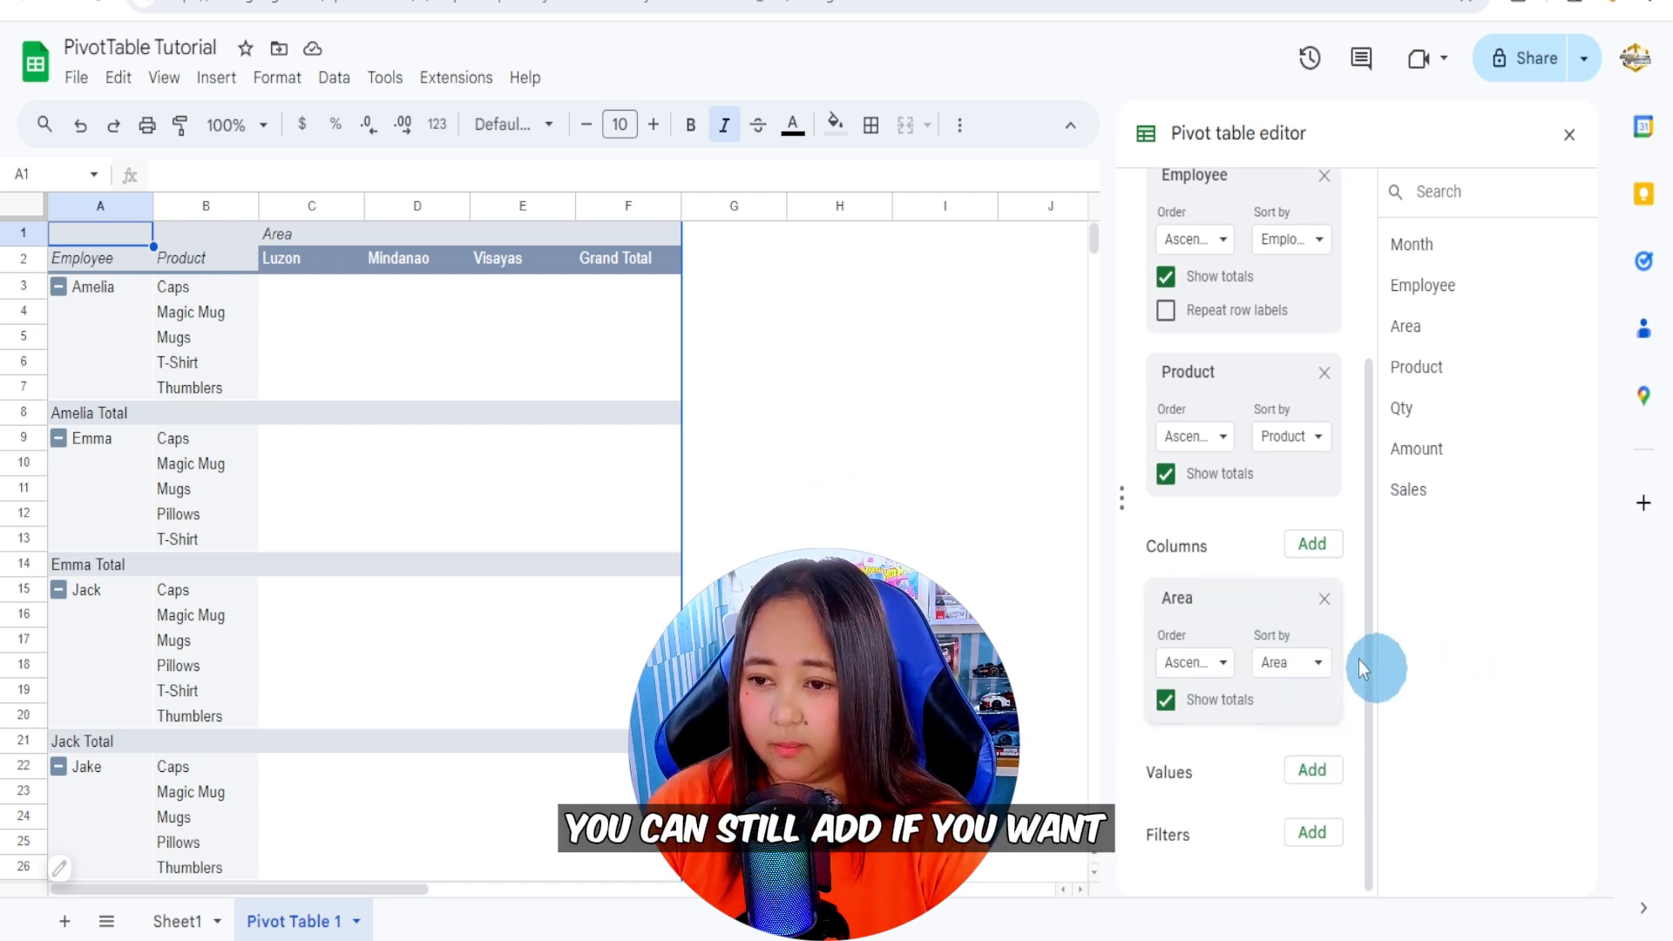
pyautogui.click(1324, 545)
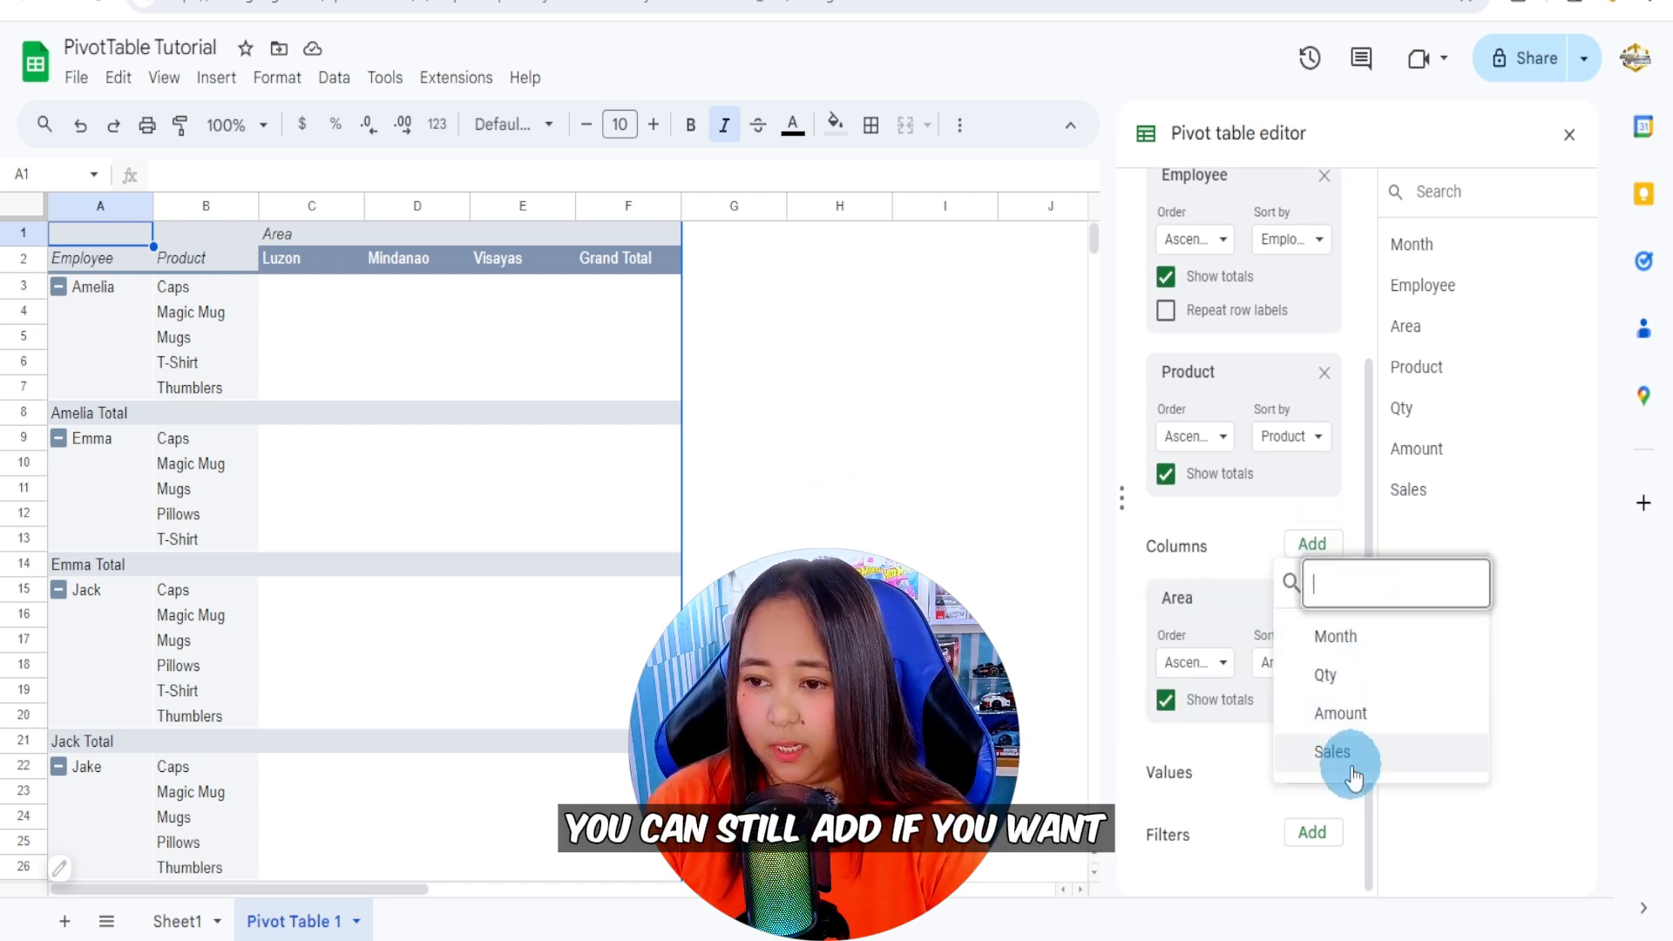
pyautogui.click(1351, 515)
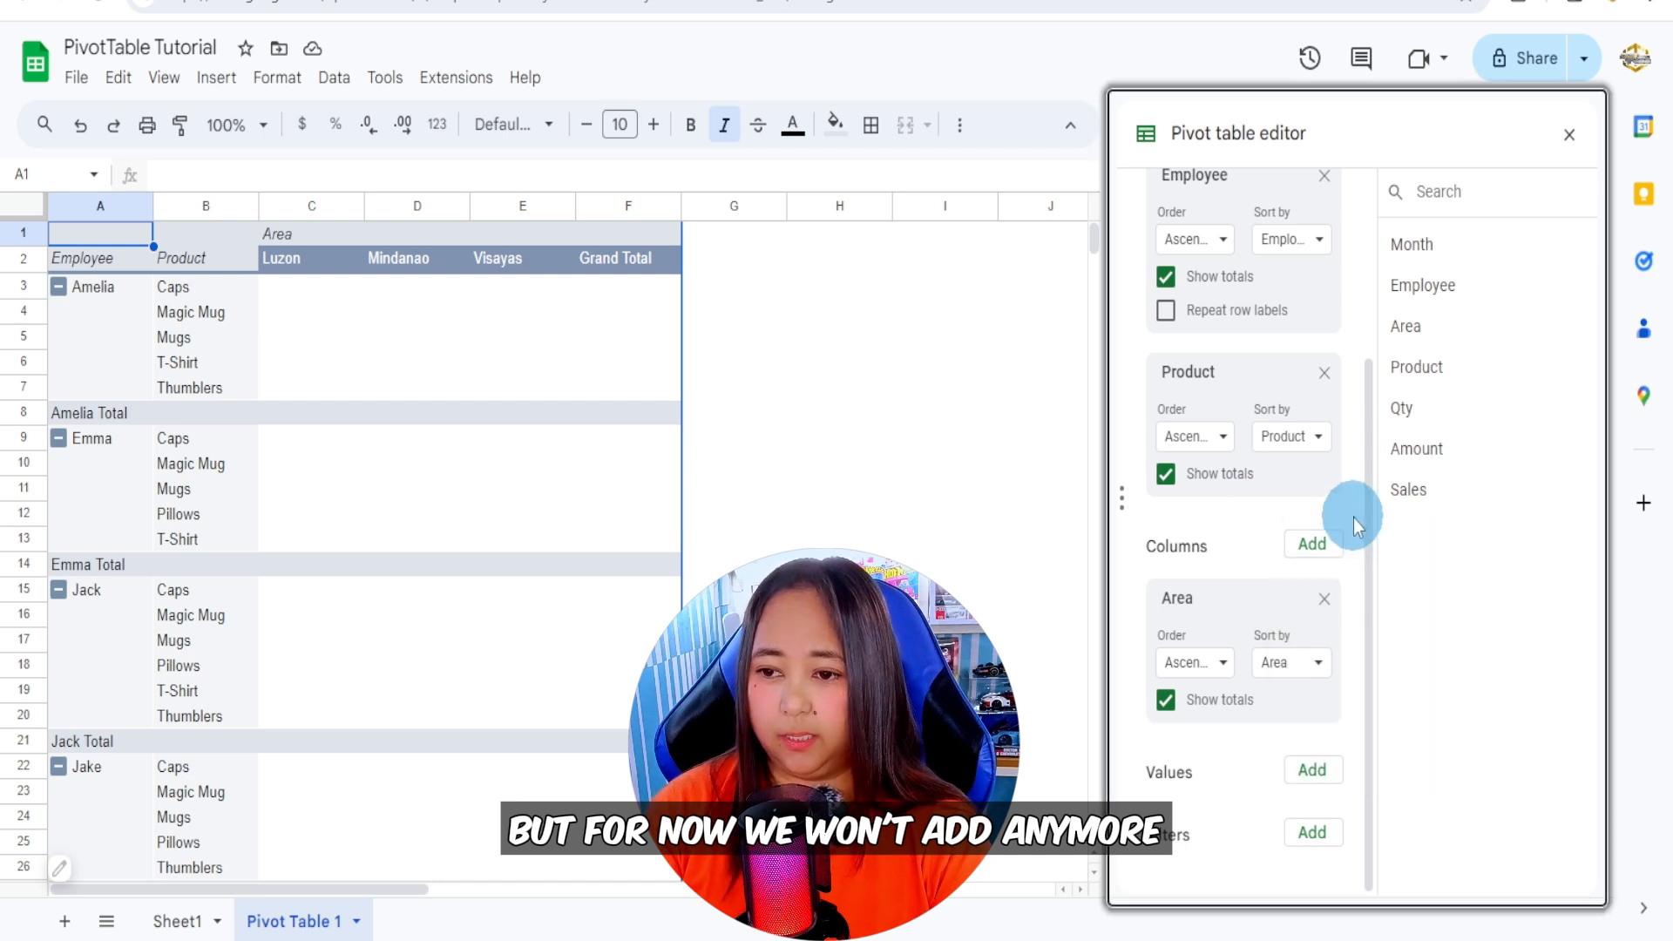
# Add Sales as the pivot table's values field, summarized by SUM.
pyautogui.click(1315, 772)
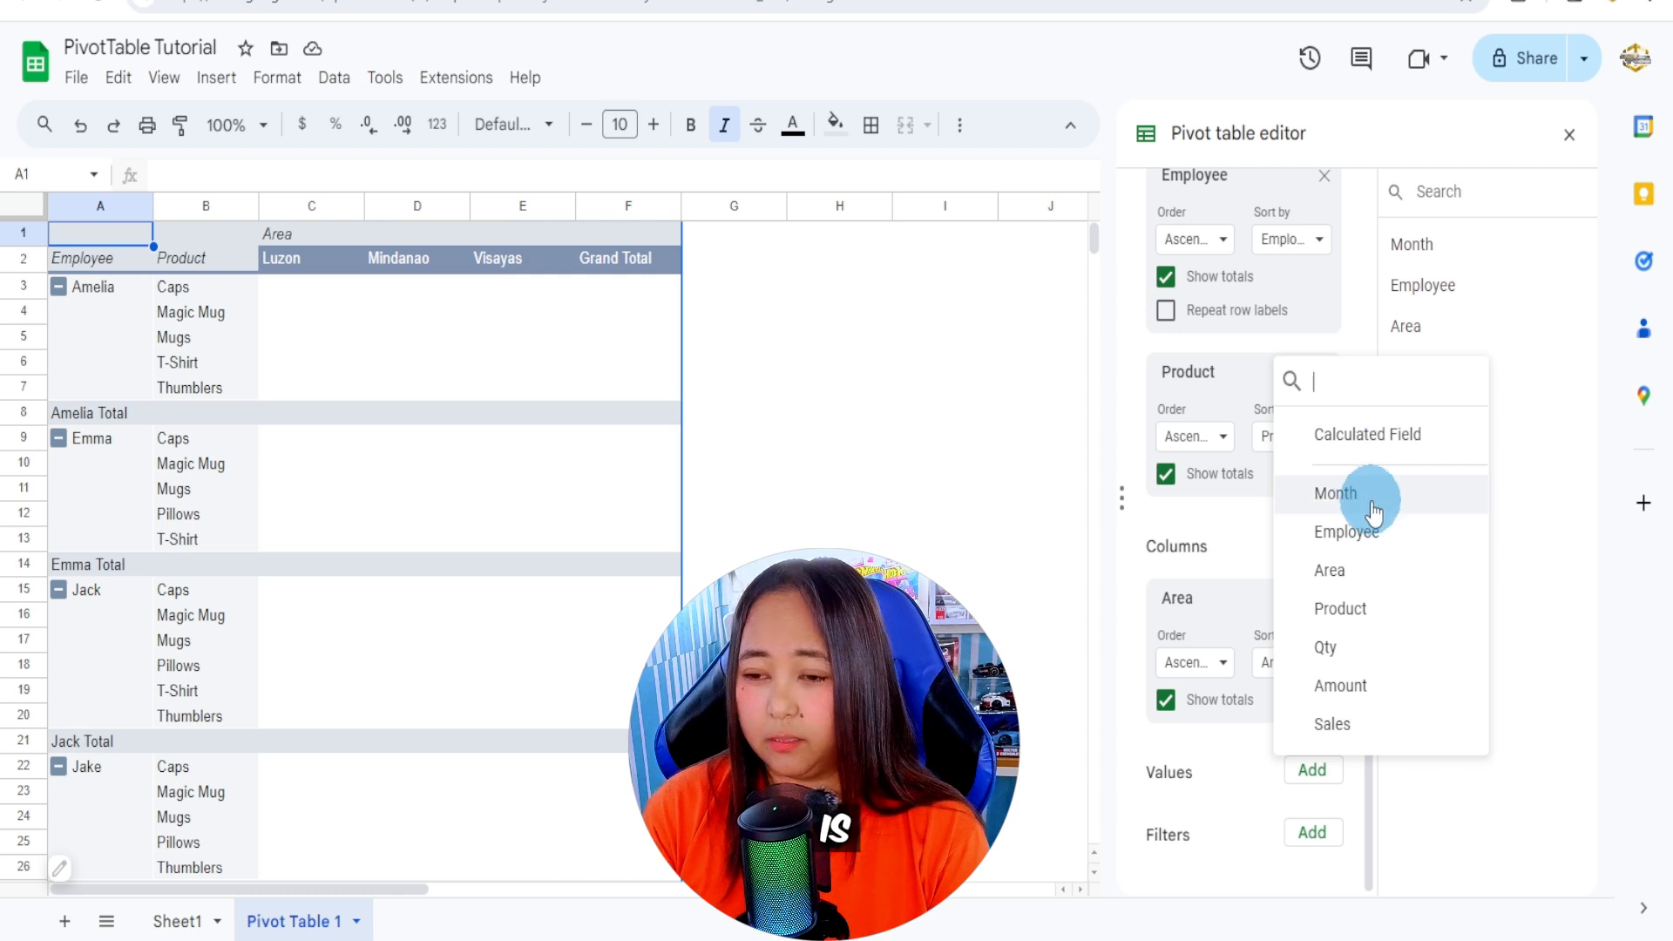
pyautogui.click(1334, 735)
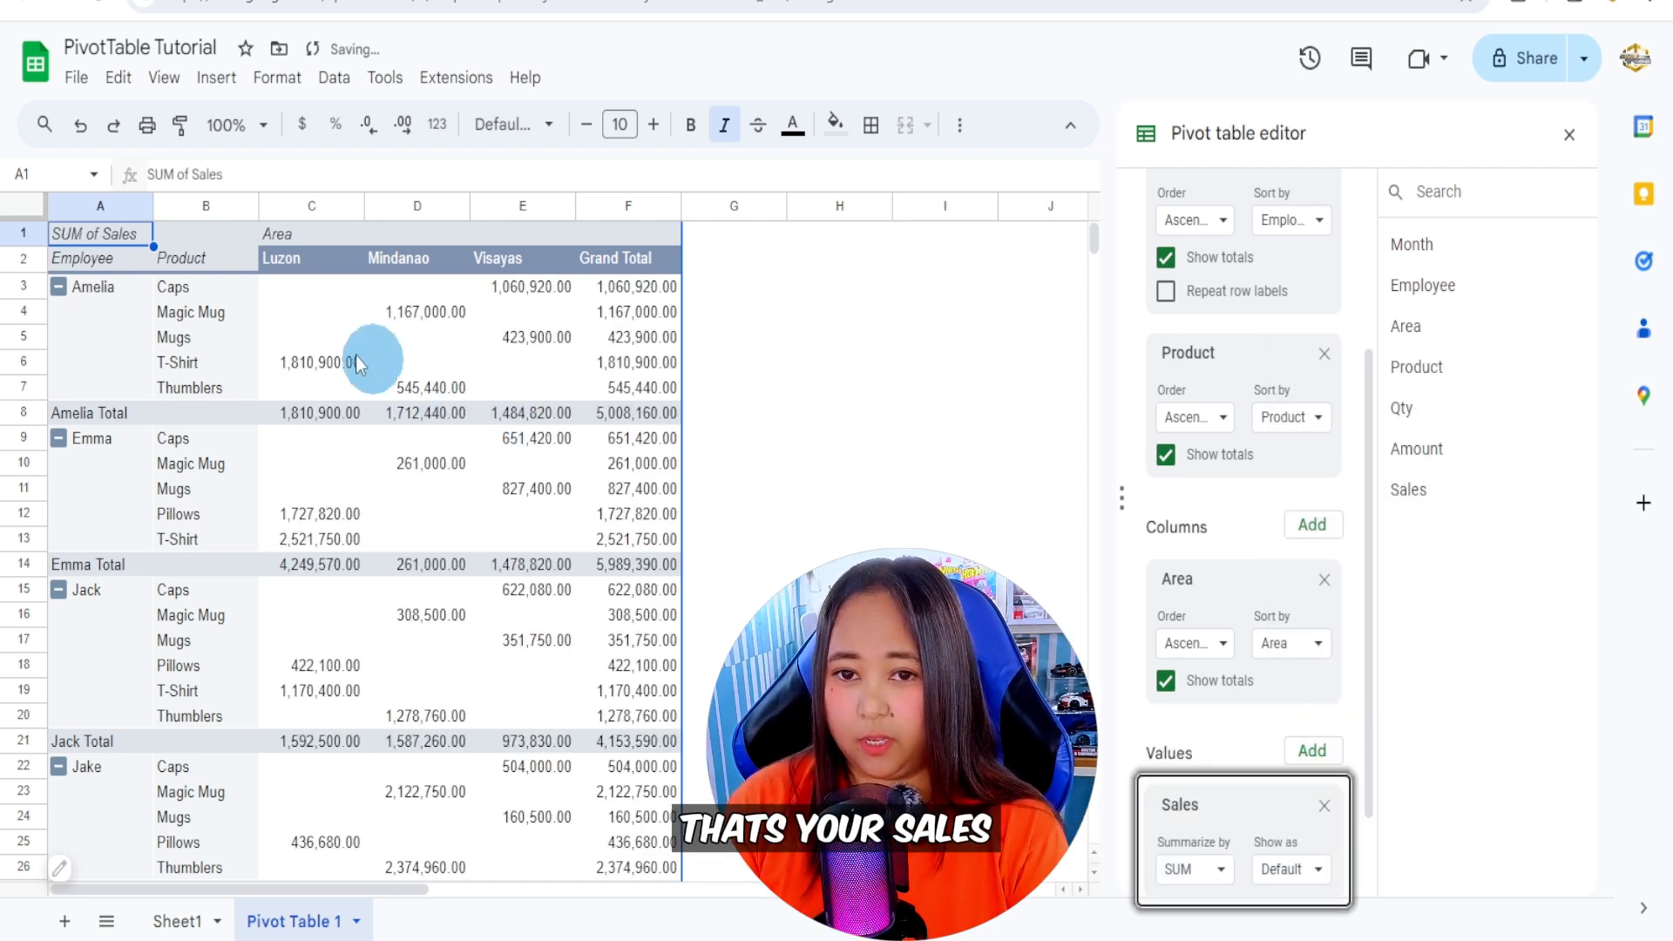
pyautogui.scroll(-2, 1281, 849)
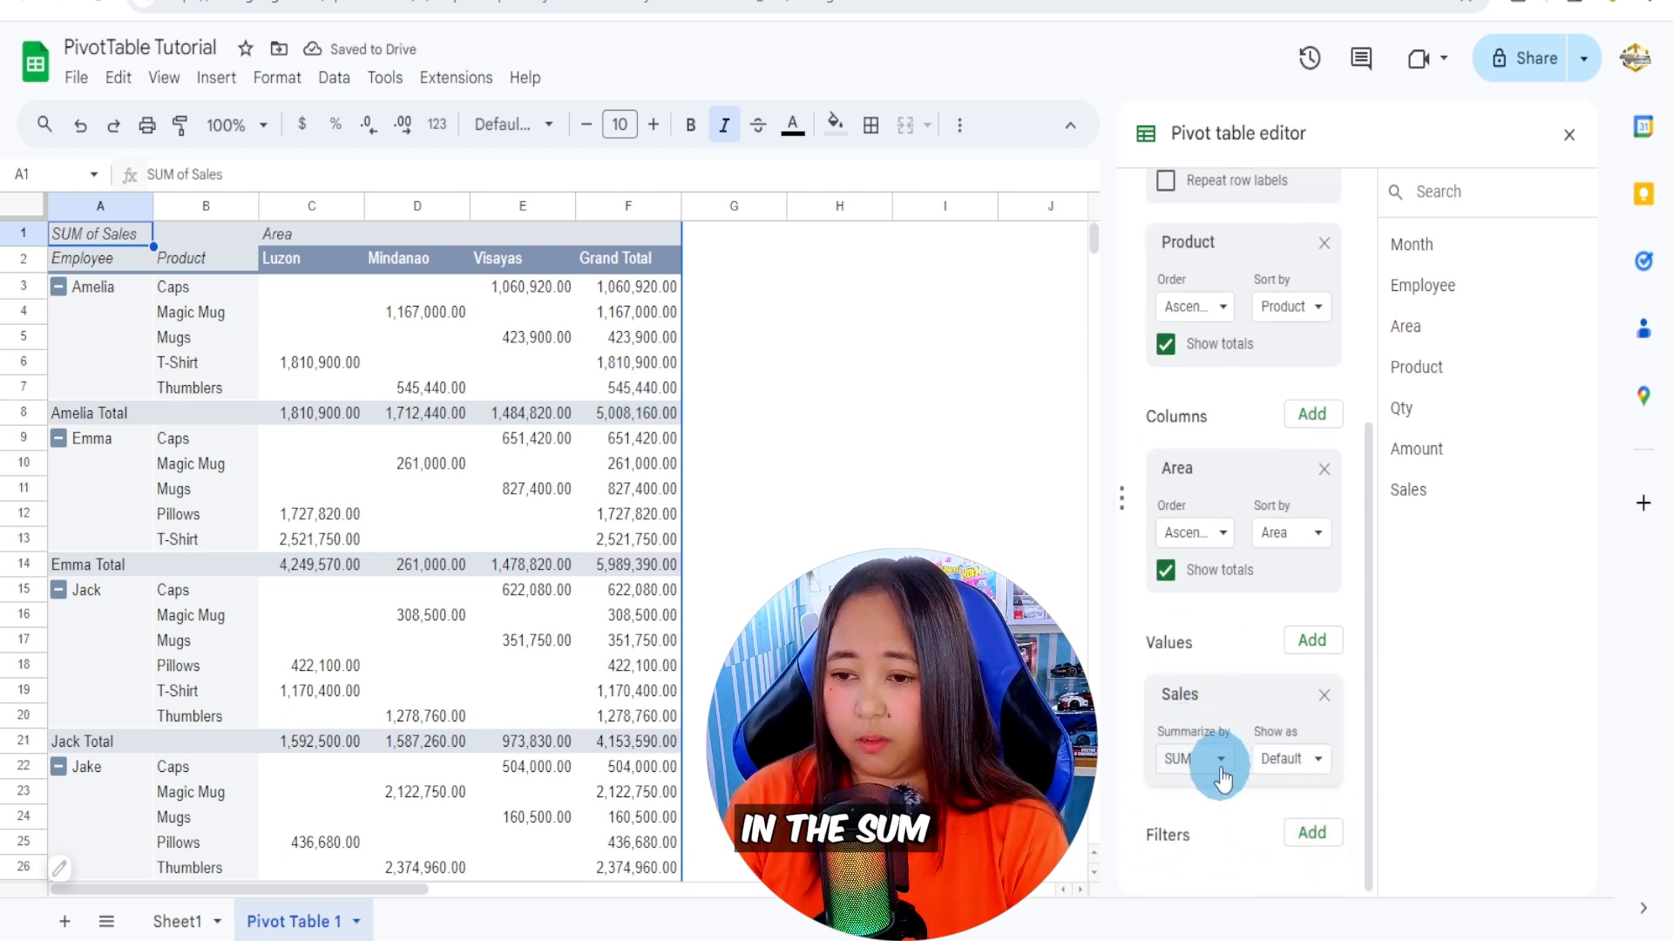
pyautogui.click(1222, 768)
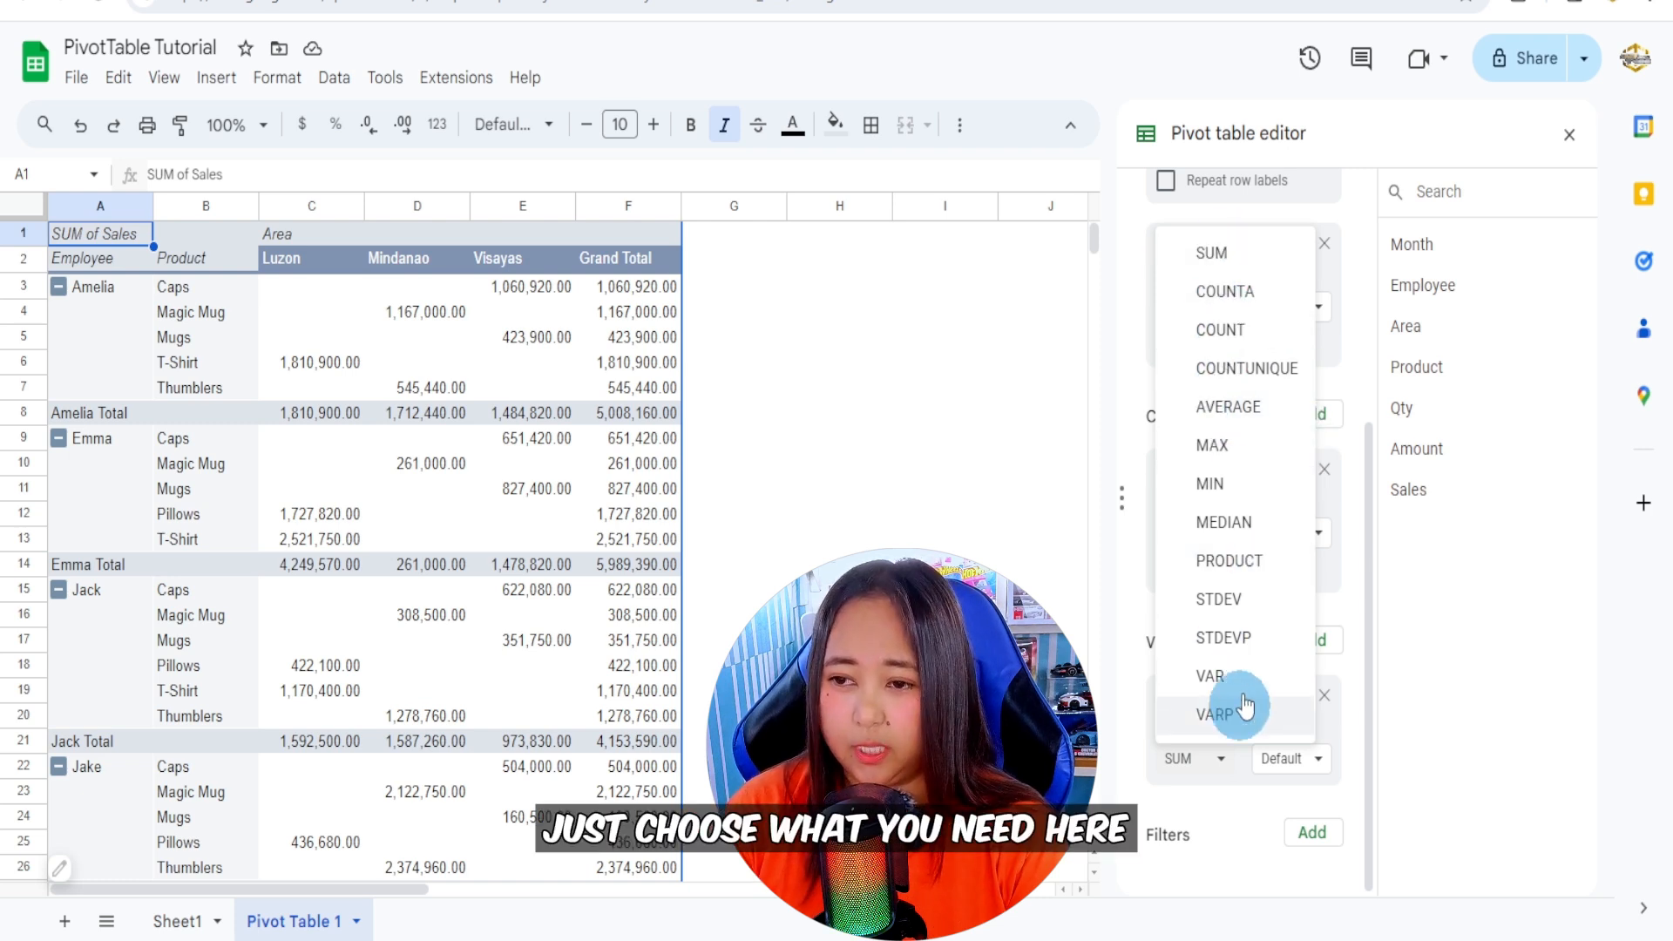
pyautogui.click(1210, 251)
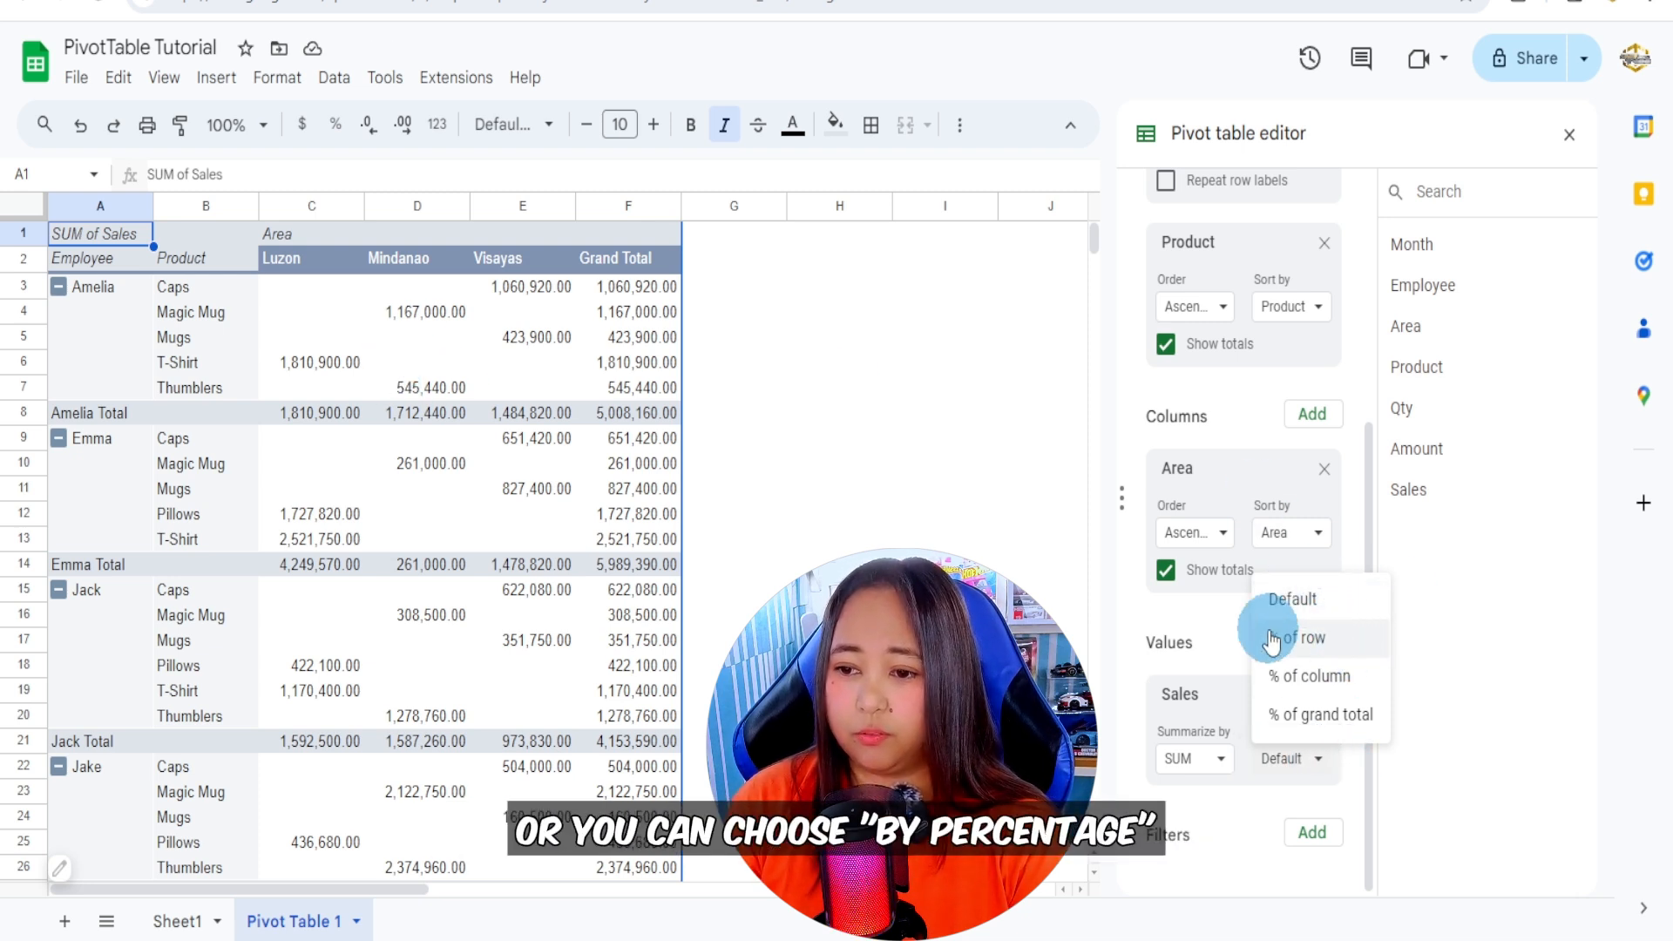
# Show the Sales values as % of row and as % of grand total, and return them to Default.
pyautogui.click(1303, 647)
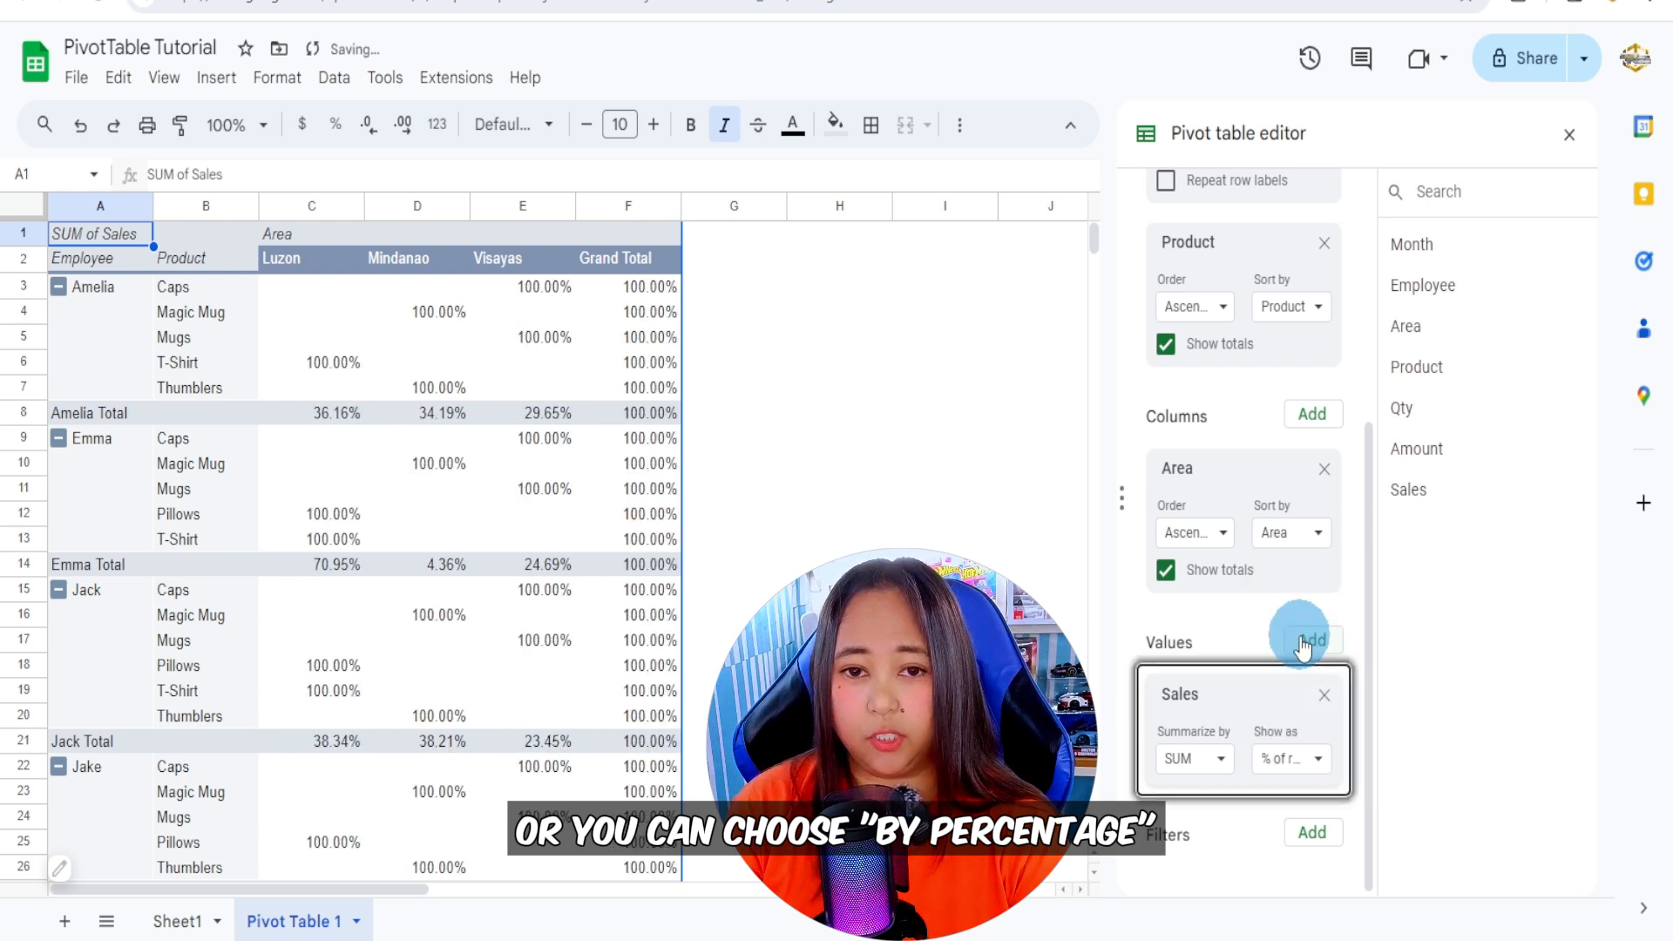
pyautogui.click(1318, 767)
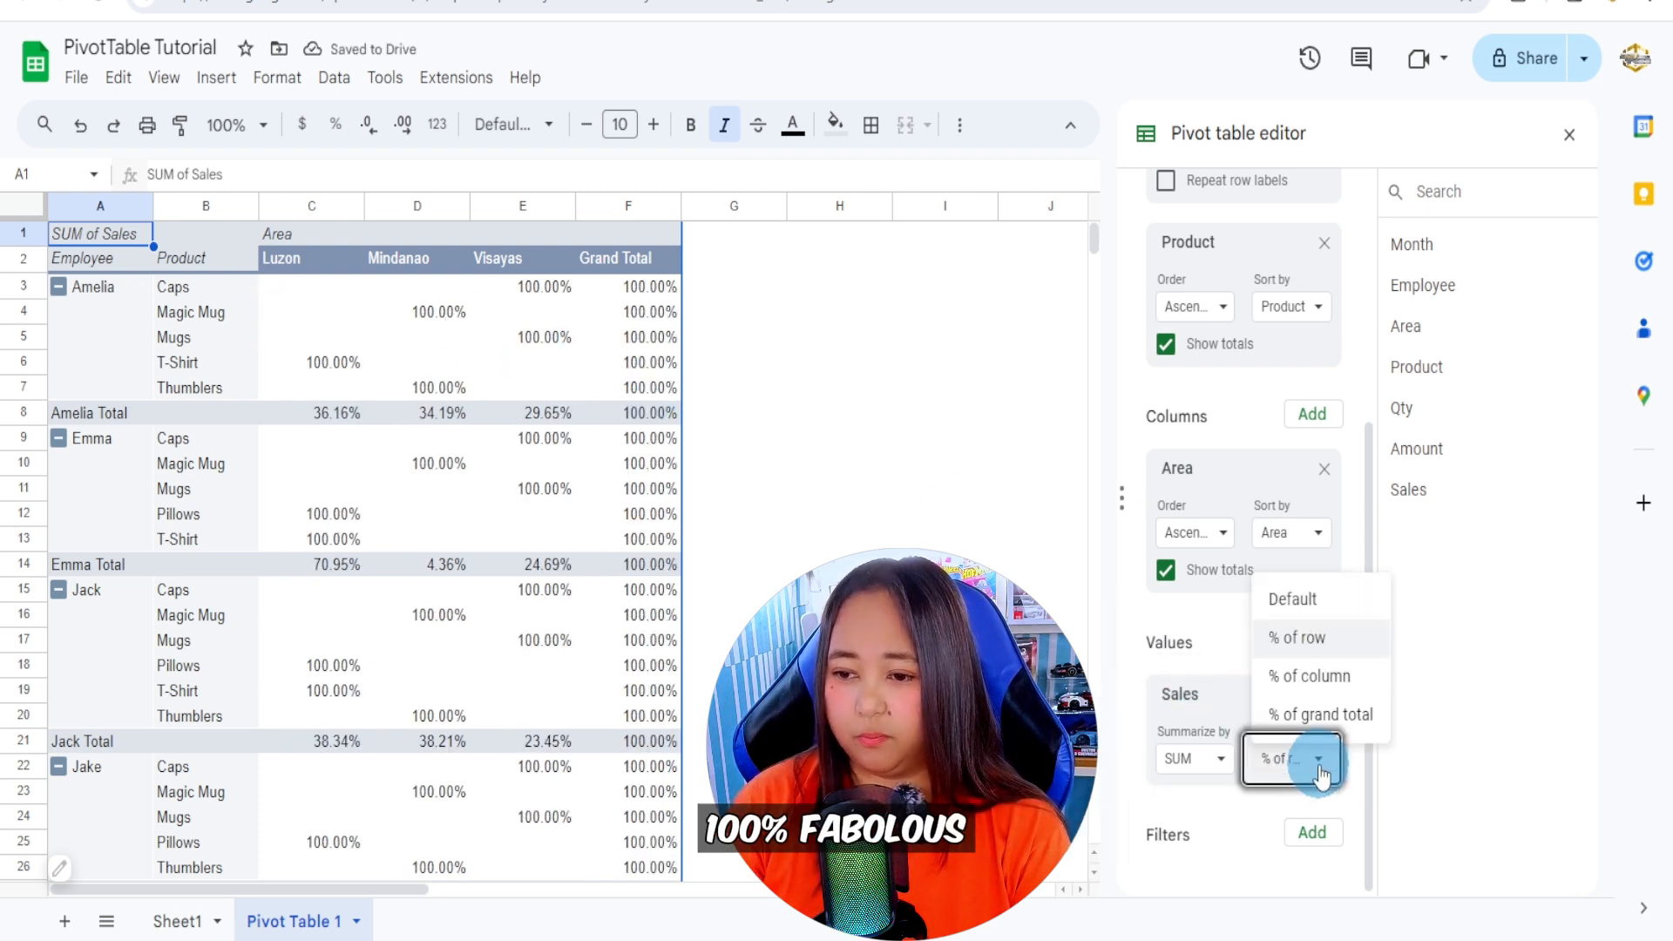
pyautogui.click(1317, 712)
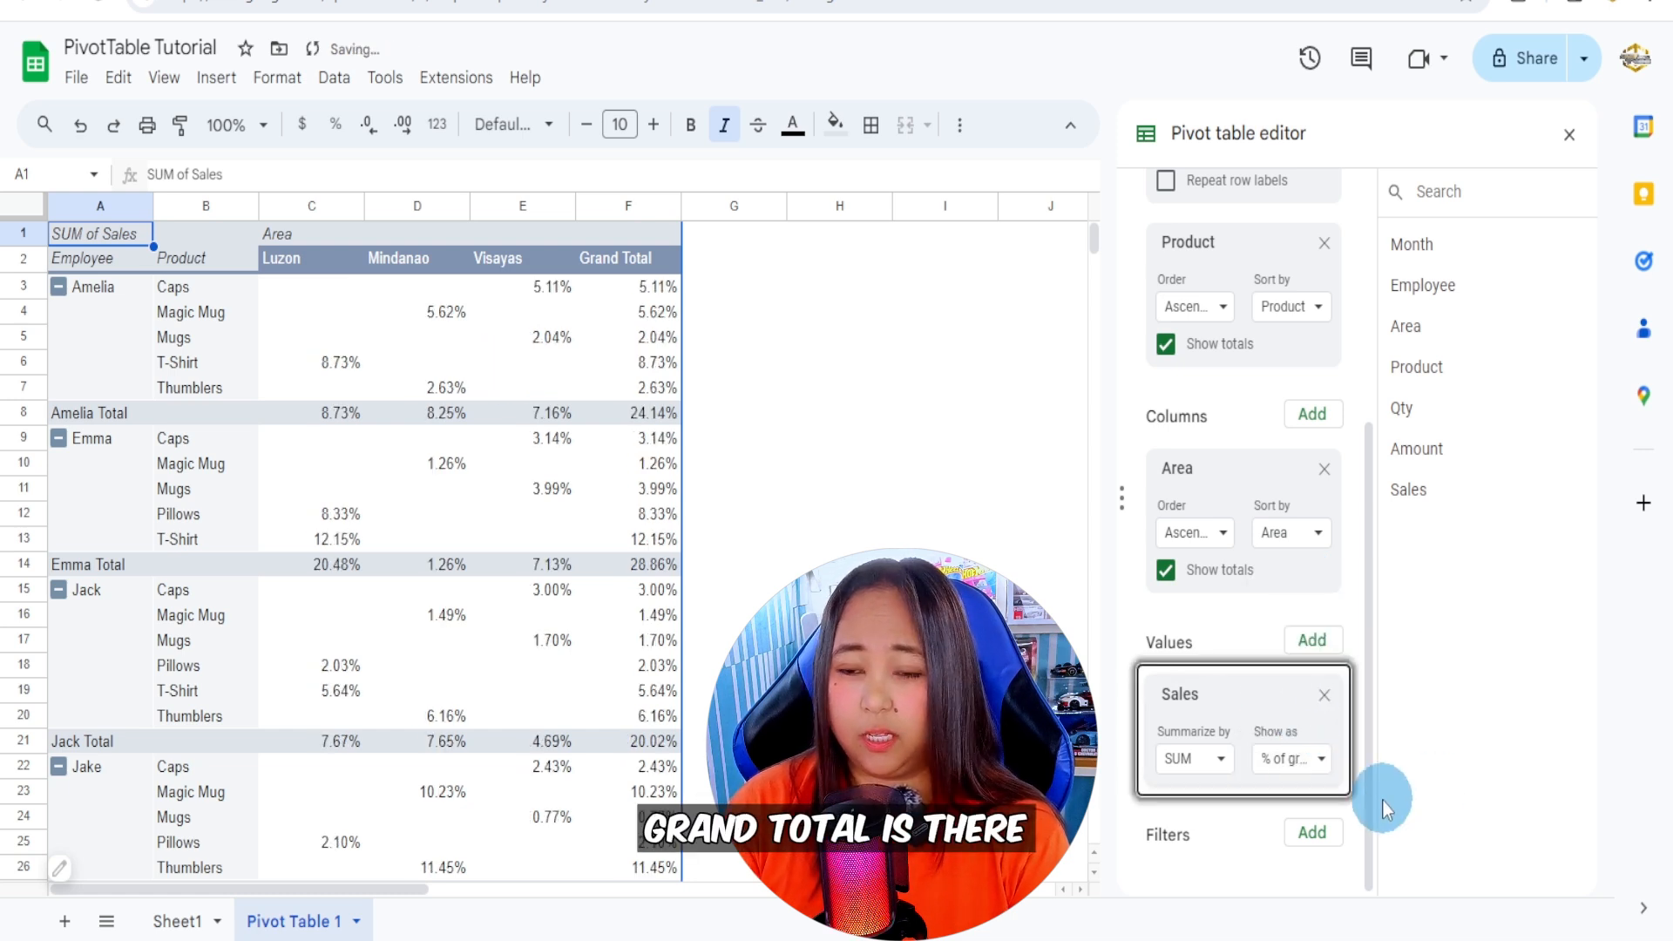
pyautogui.click(1306, 759)
pyautogui.click(1294, 585)
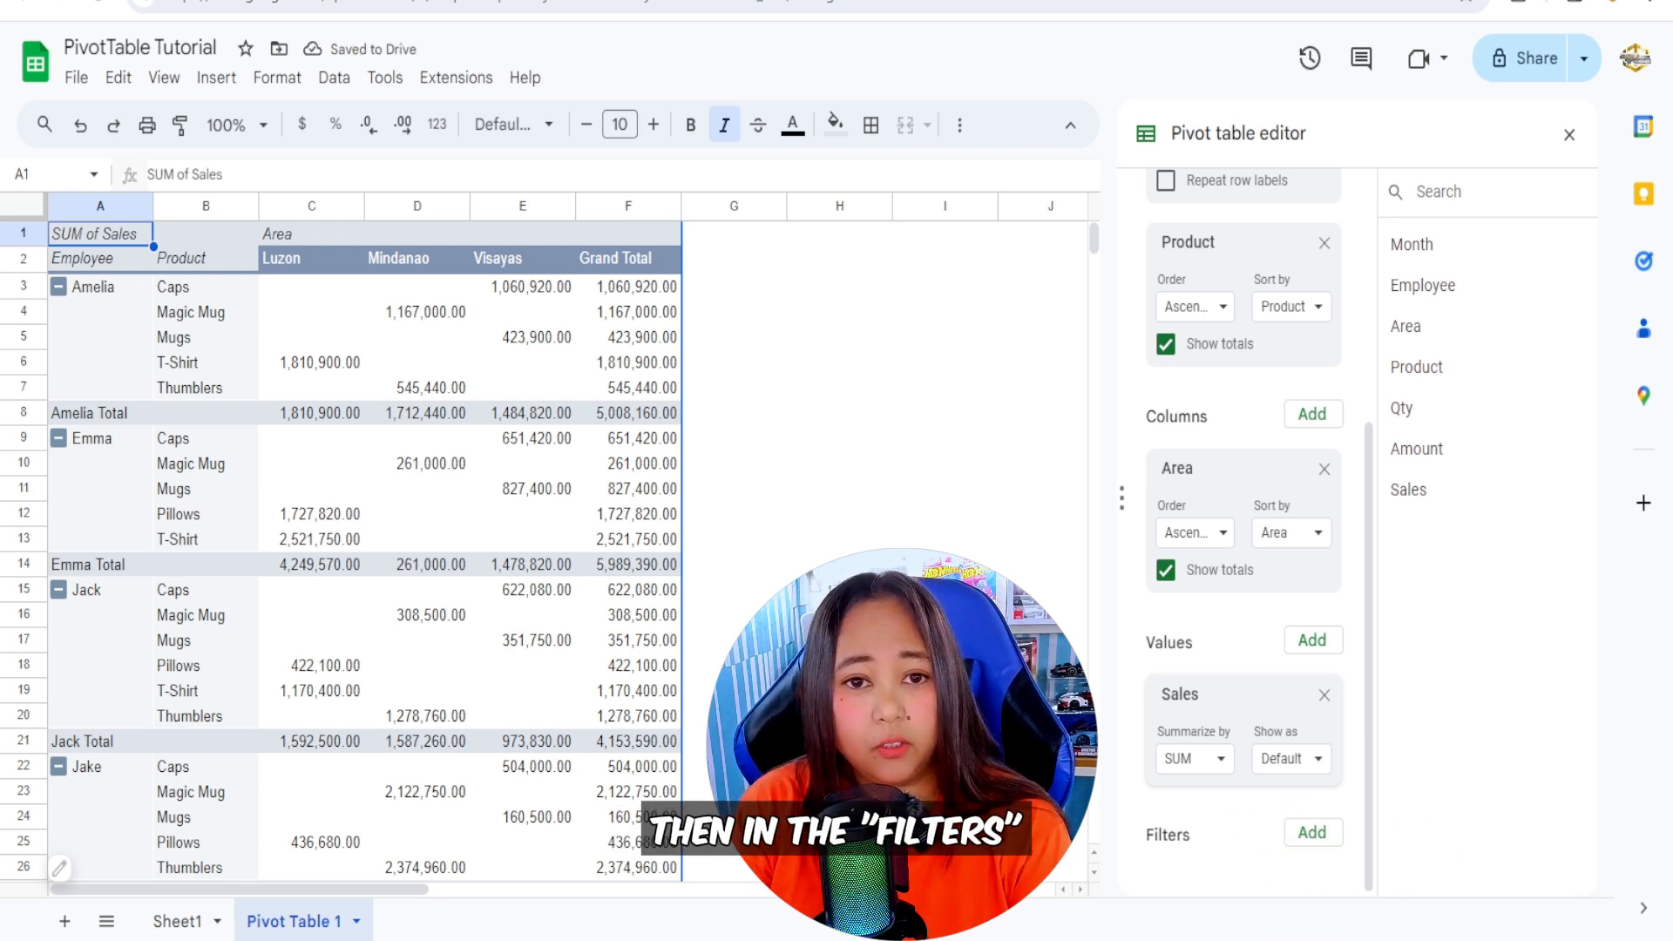
# Add Month as a pivot table filter and restrict it to Apr only.
pyautogui.click(1316, 833)
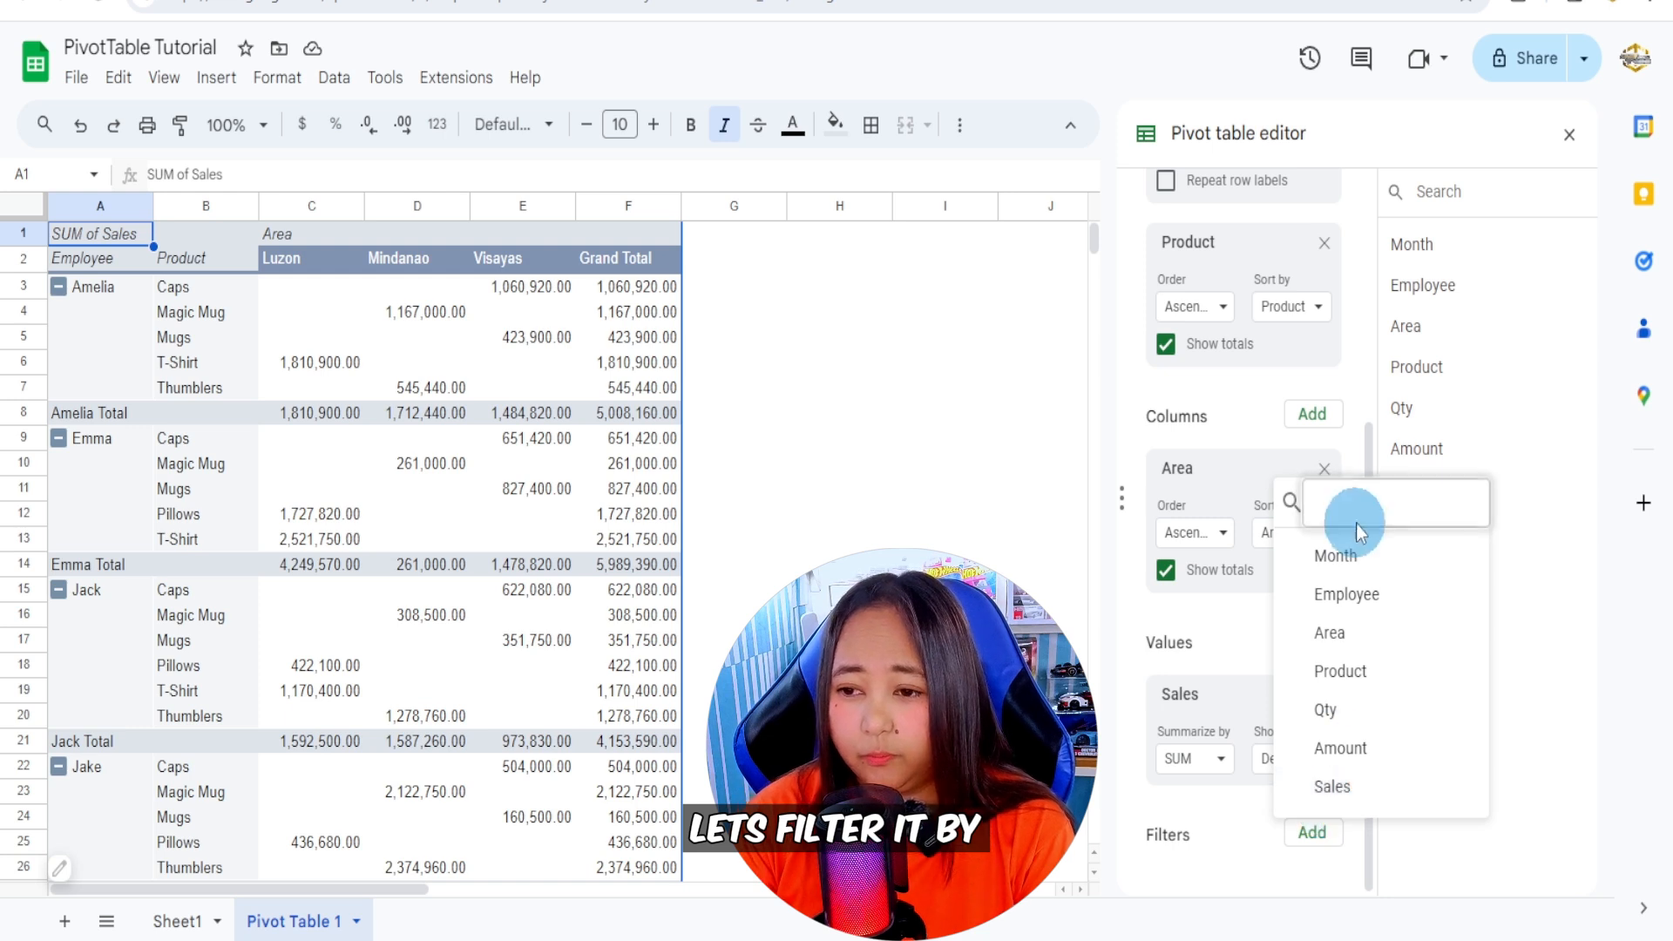
pyautogui.click(1388, 501)
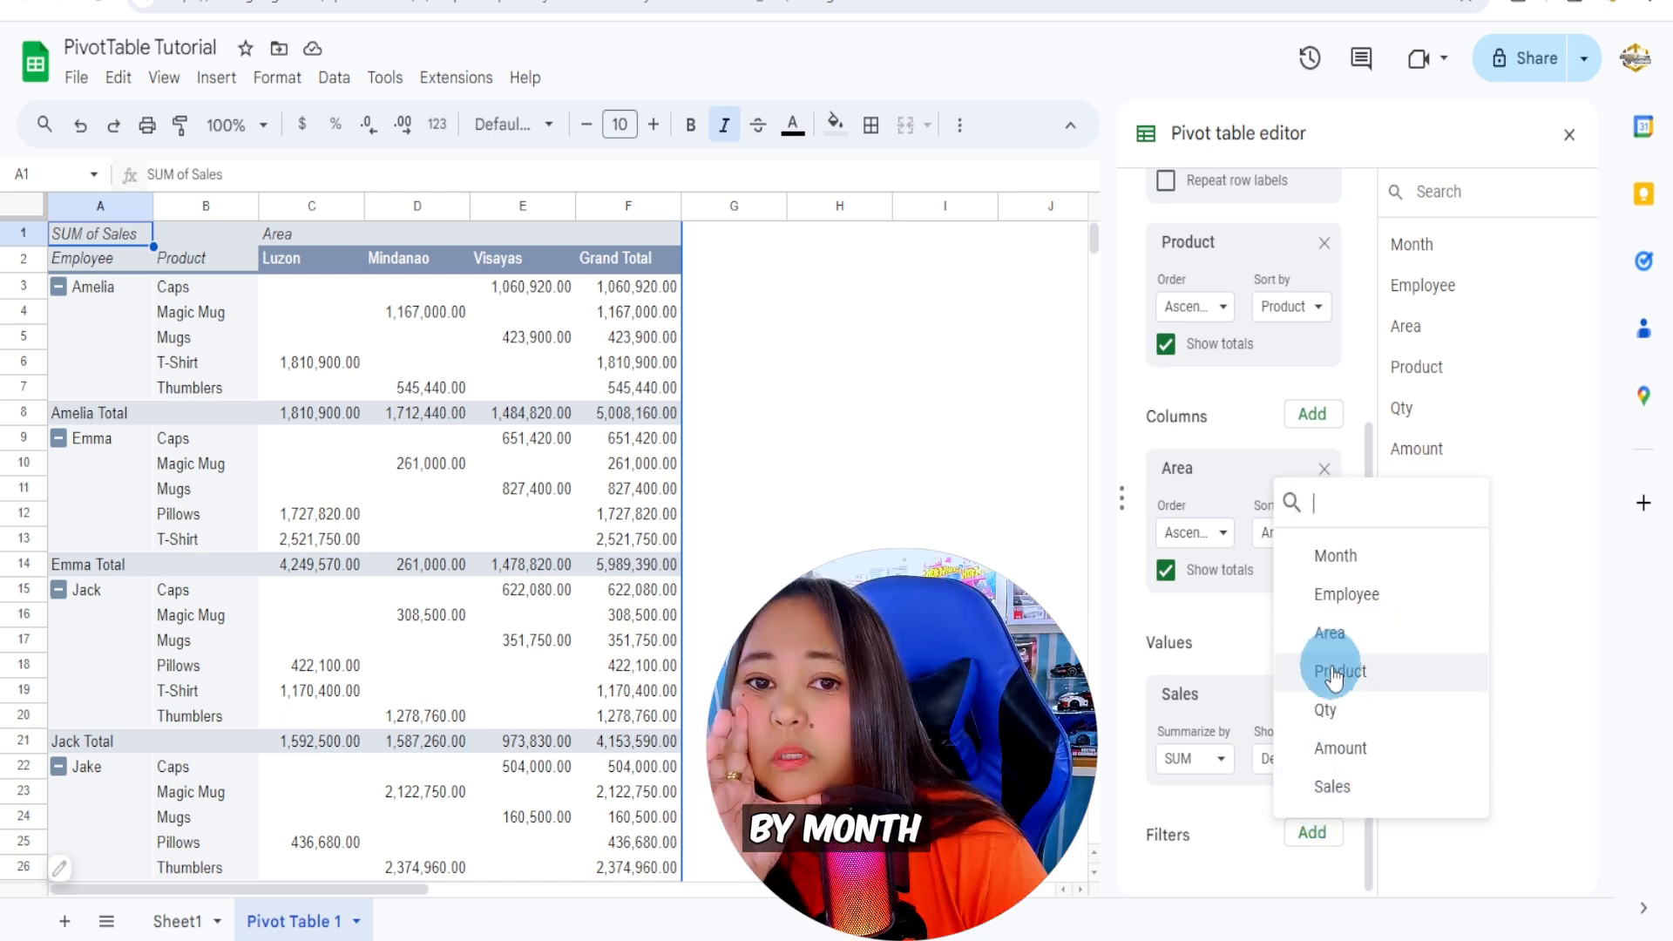
pyautogui.click(1375, 556)
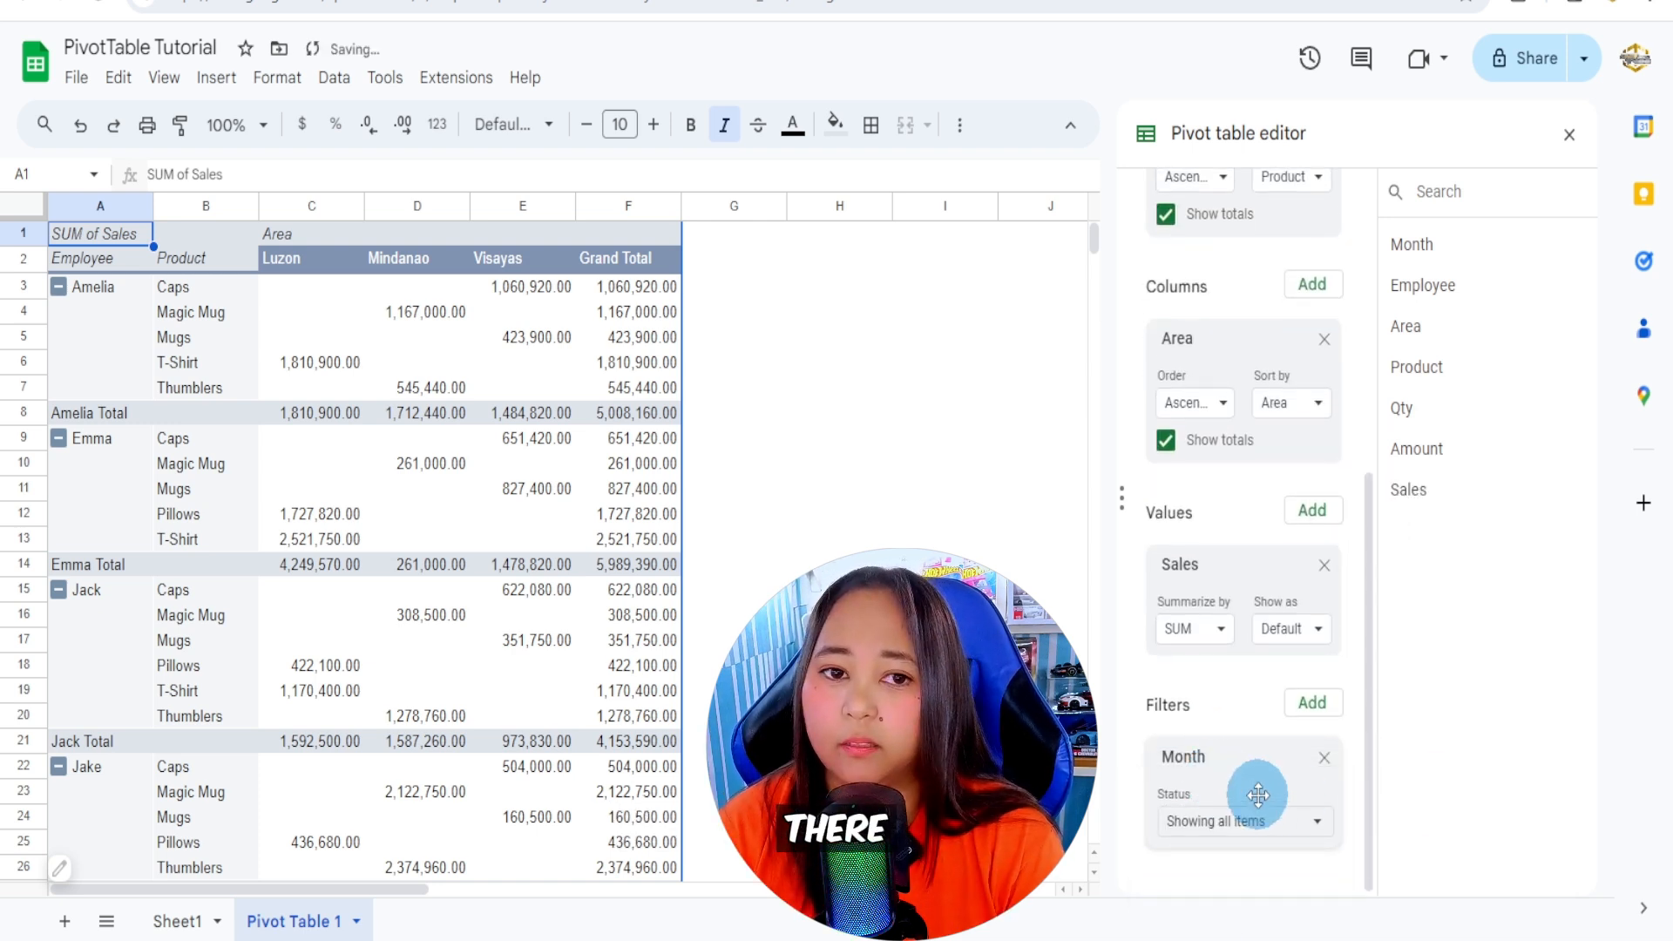
pyautogui.click(1318, 823)
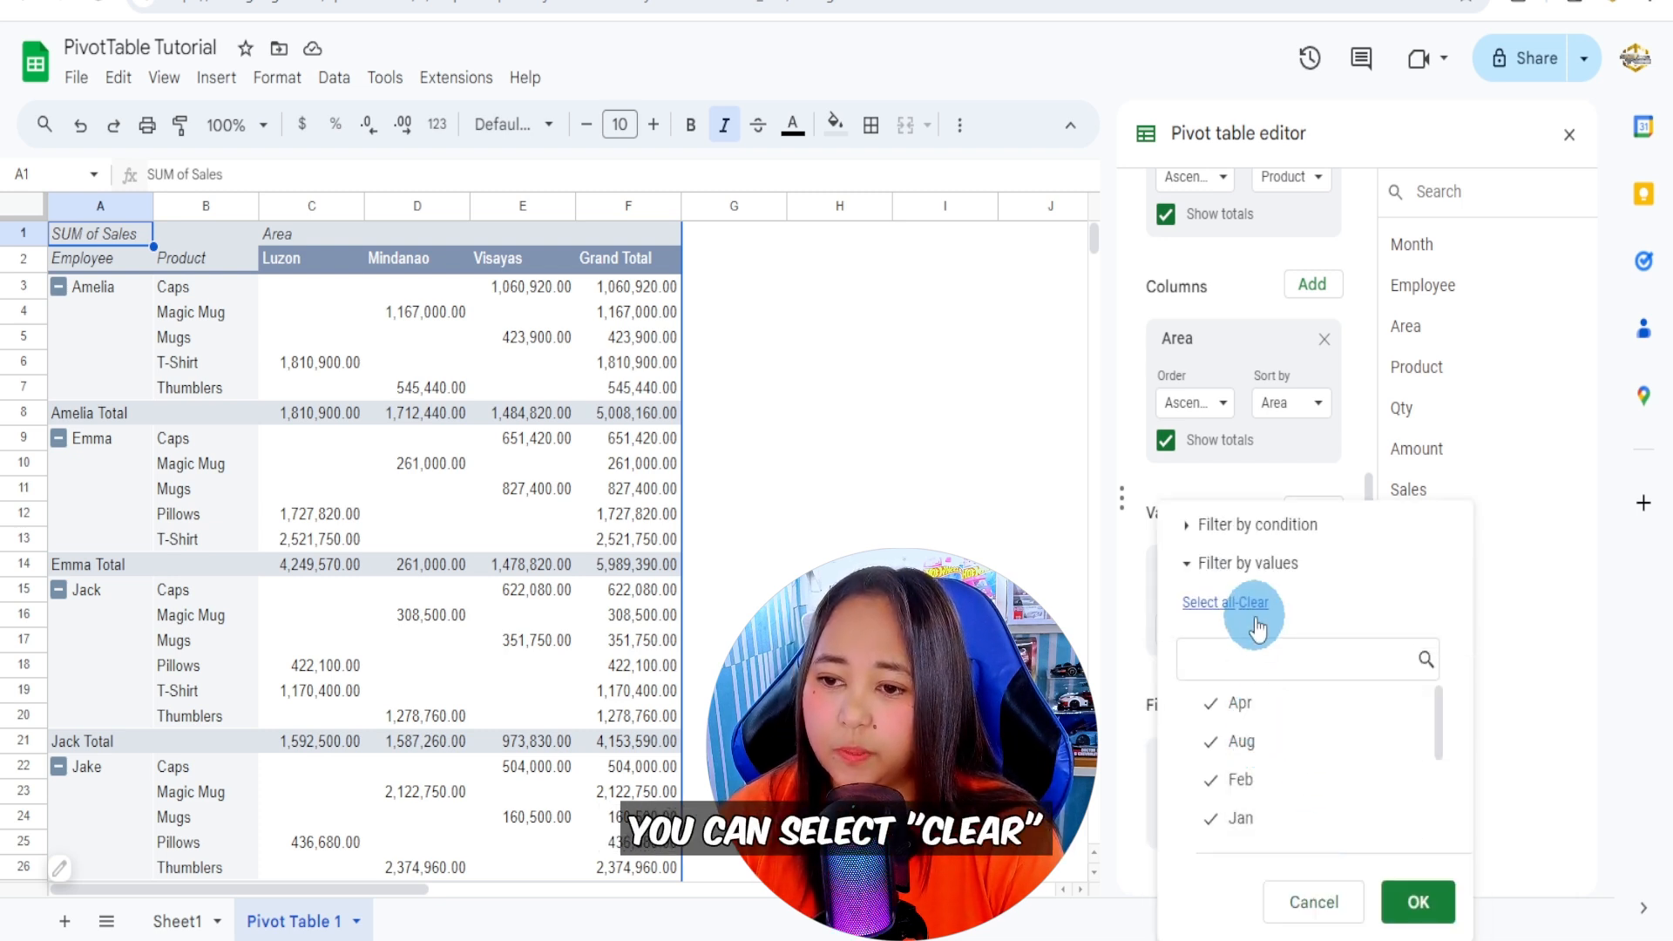
pyautogui.click(1242, 722)
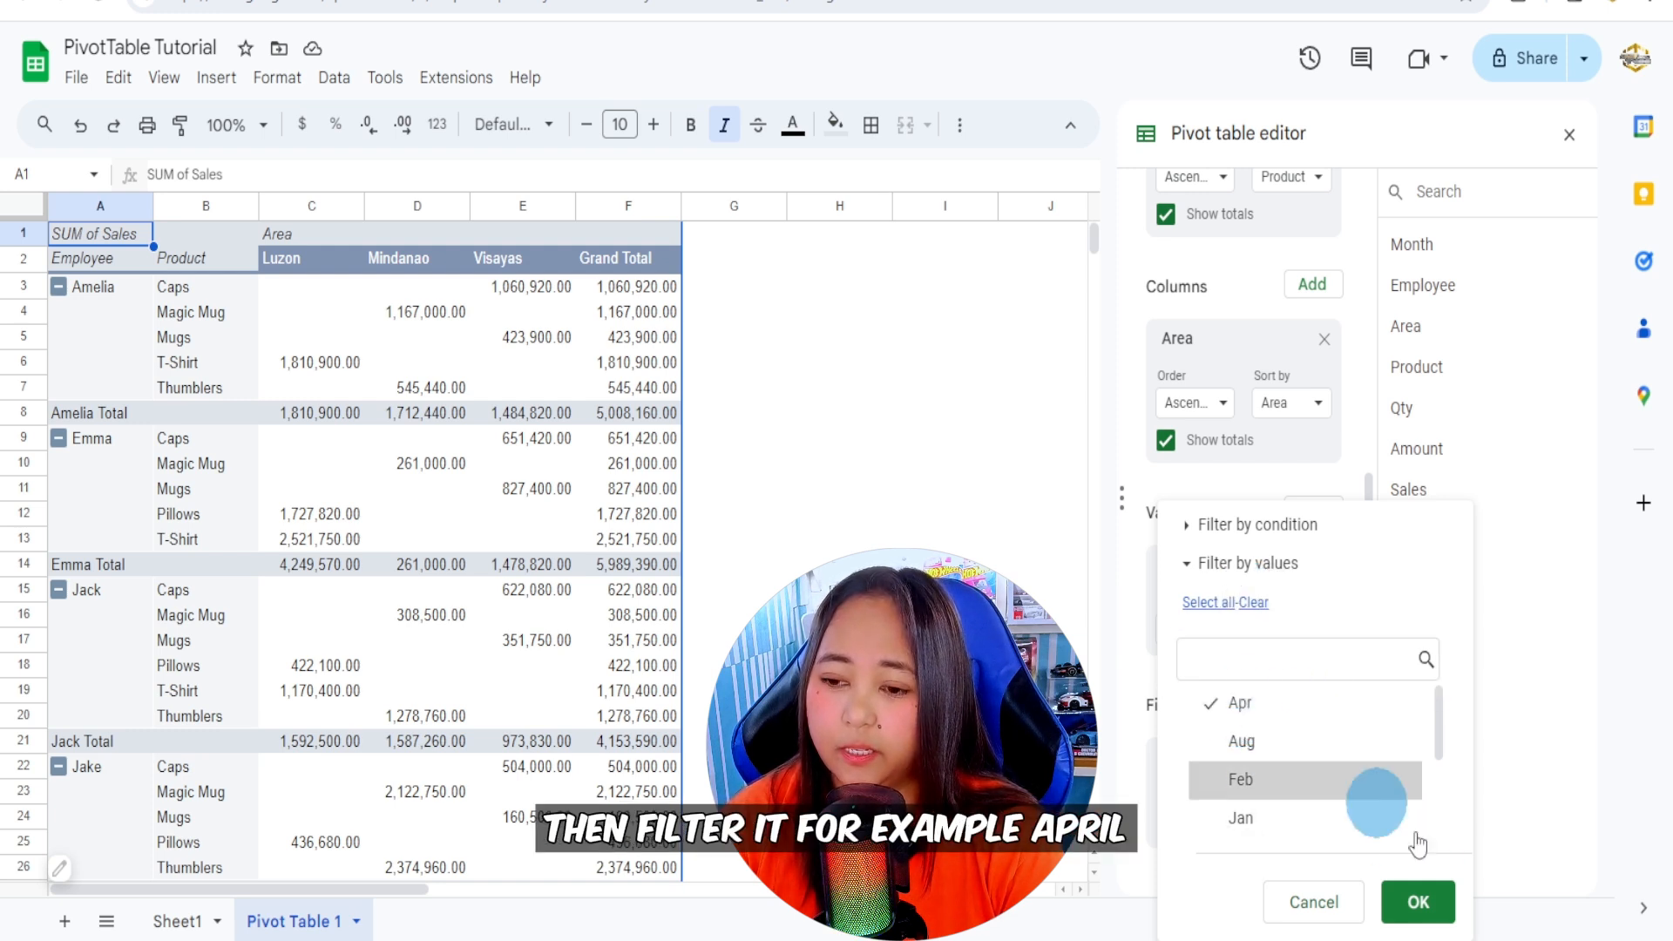
pyautogui.click(1418, 902)
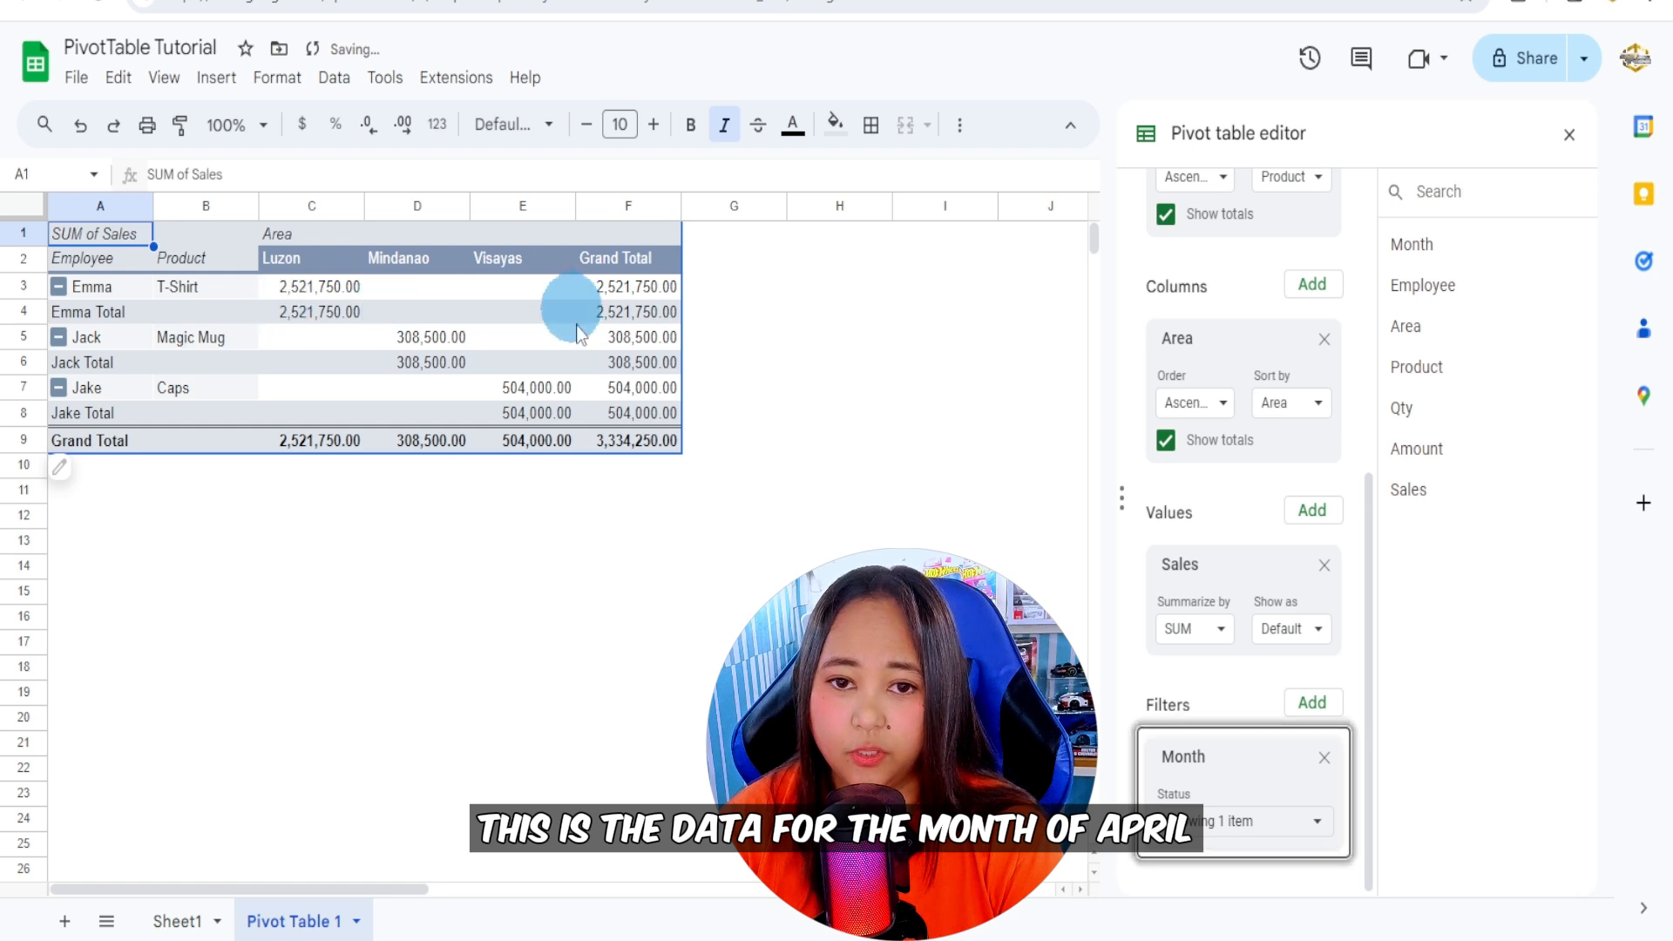
# Change the Month filter to show only Jan, Feb and Mar.
pyautogui.click(1329, 826)
pyautogui.scroll(-1, 1322, 833)
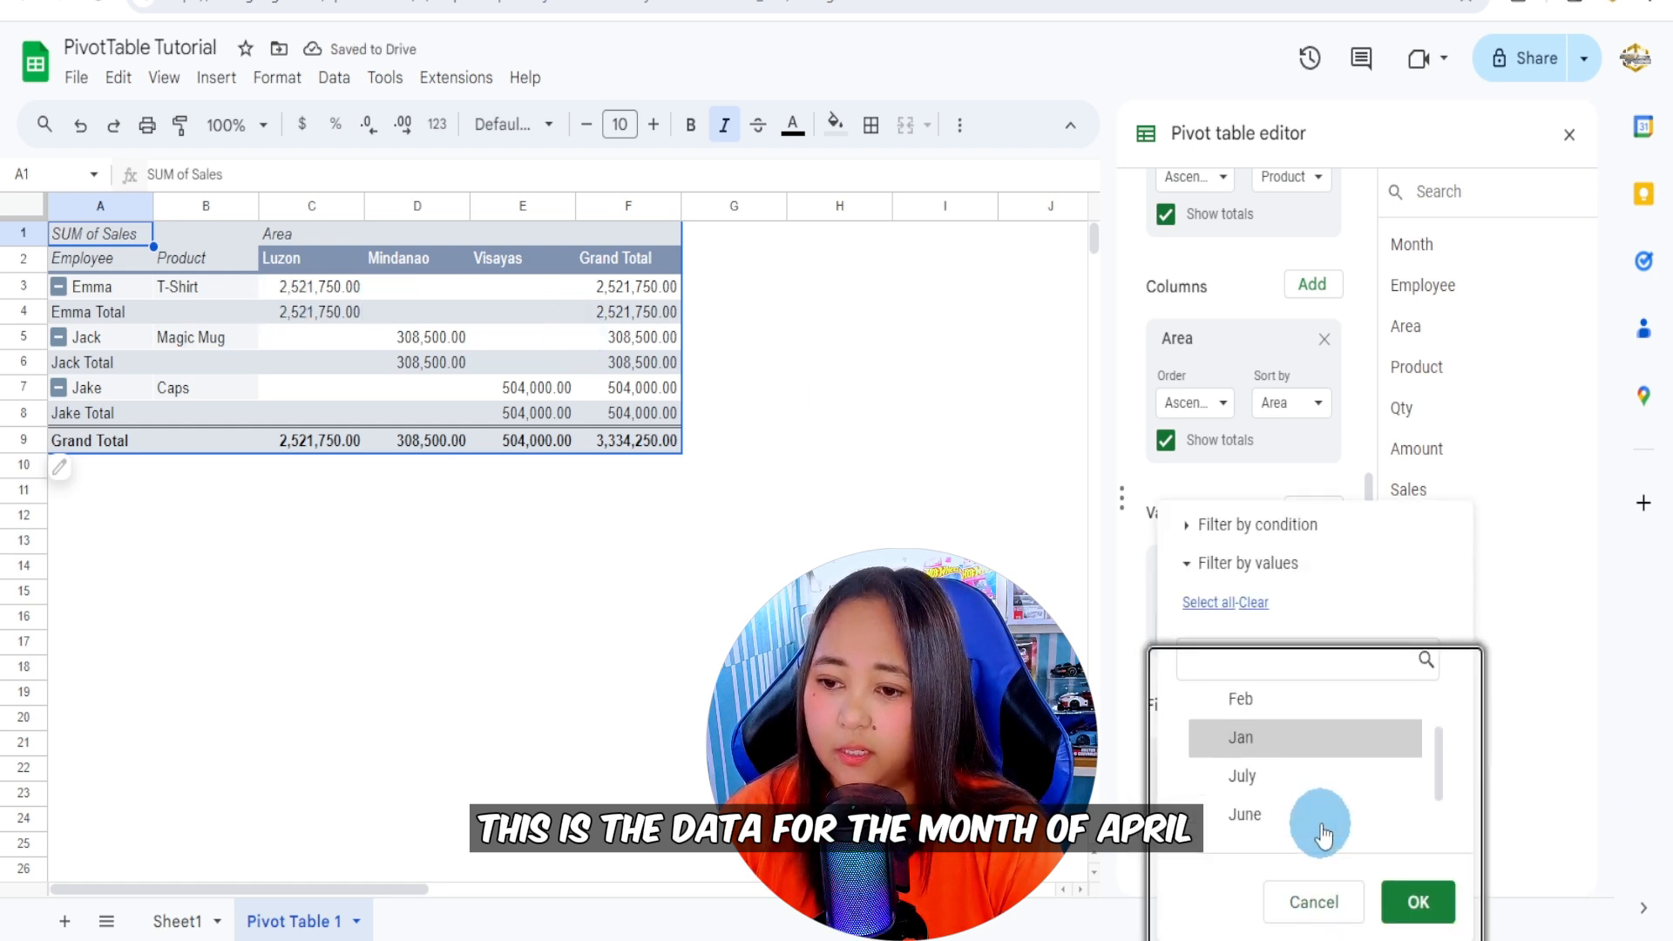
pyautogui.scroll(-1, 1322, 835)
pyautogui.scroll(2, 1229, 828)
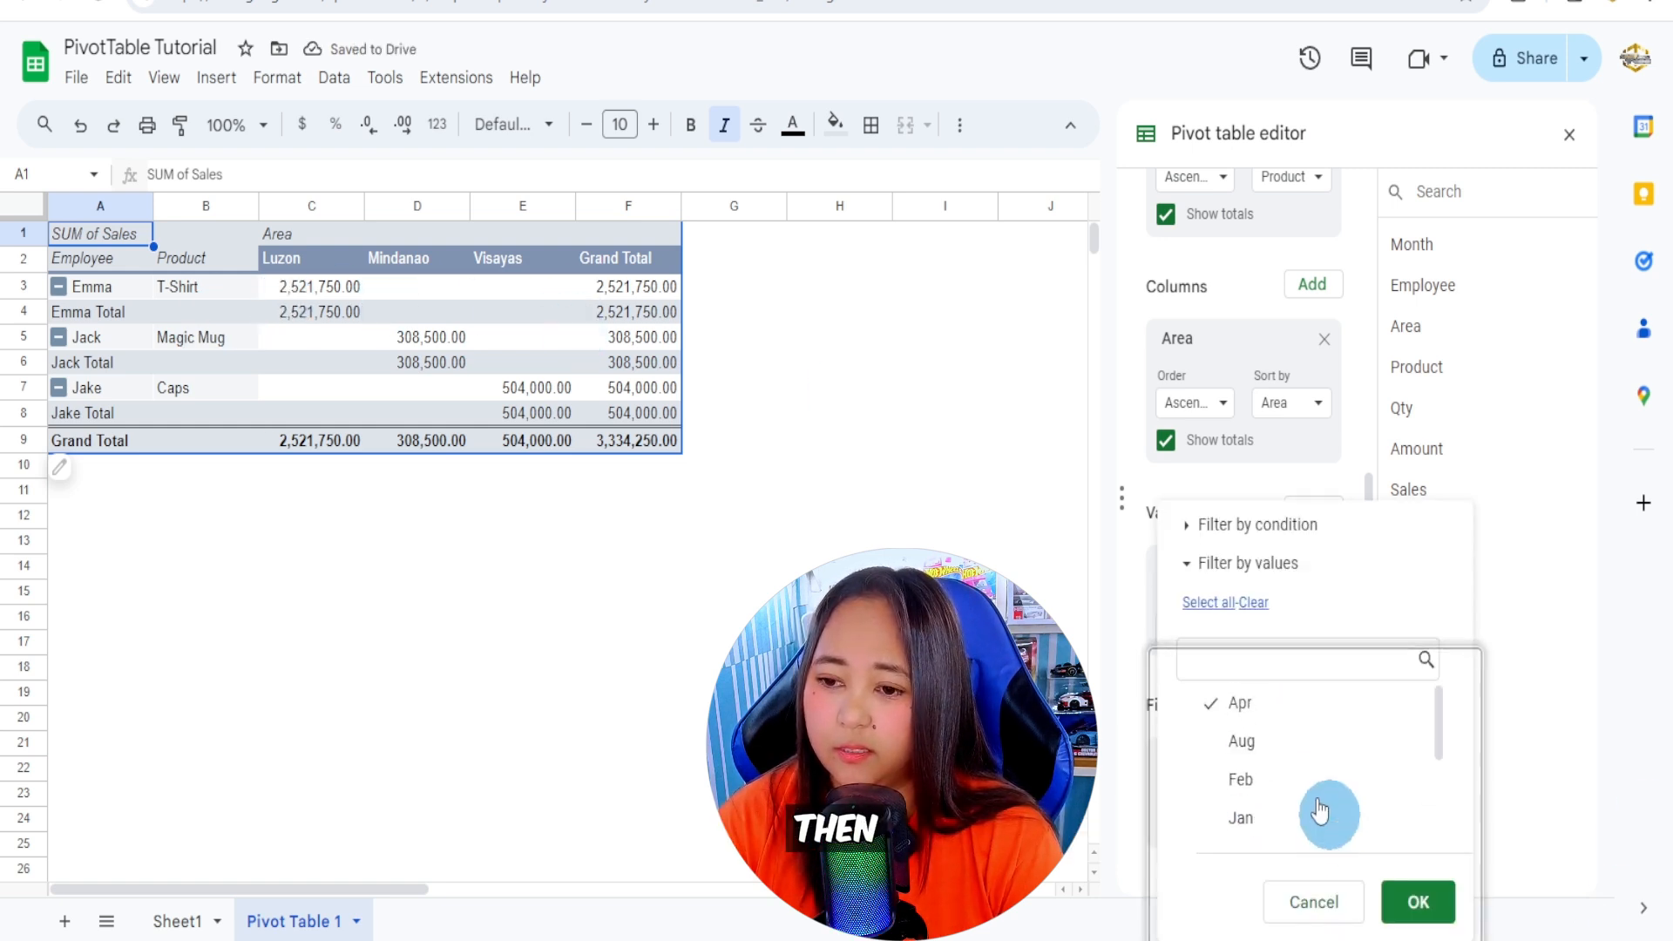
pyautogui.click(1232, 704)
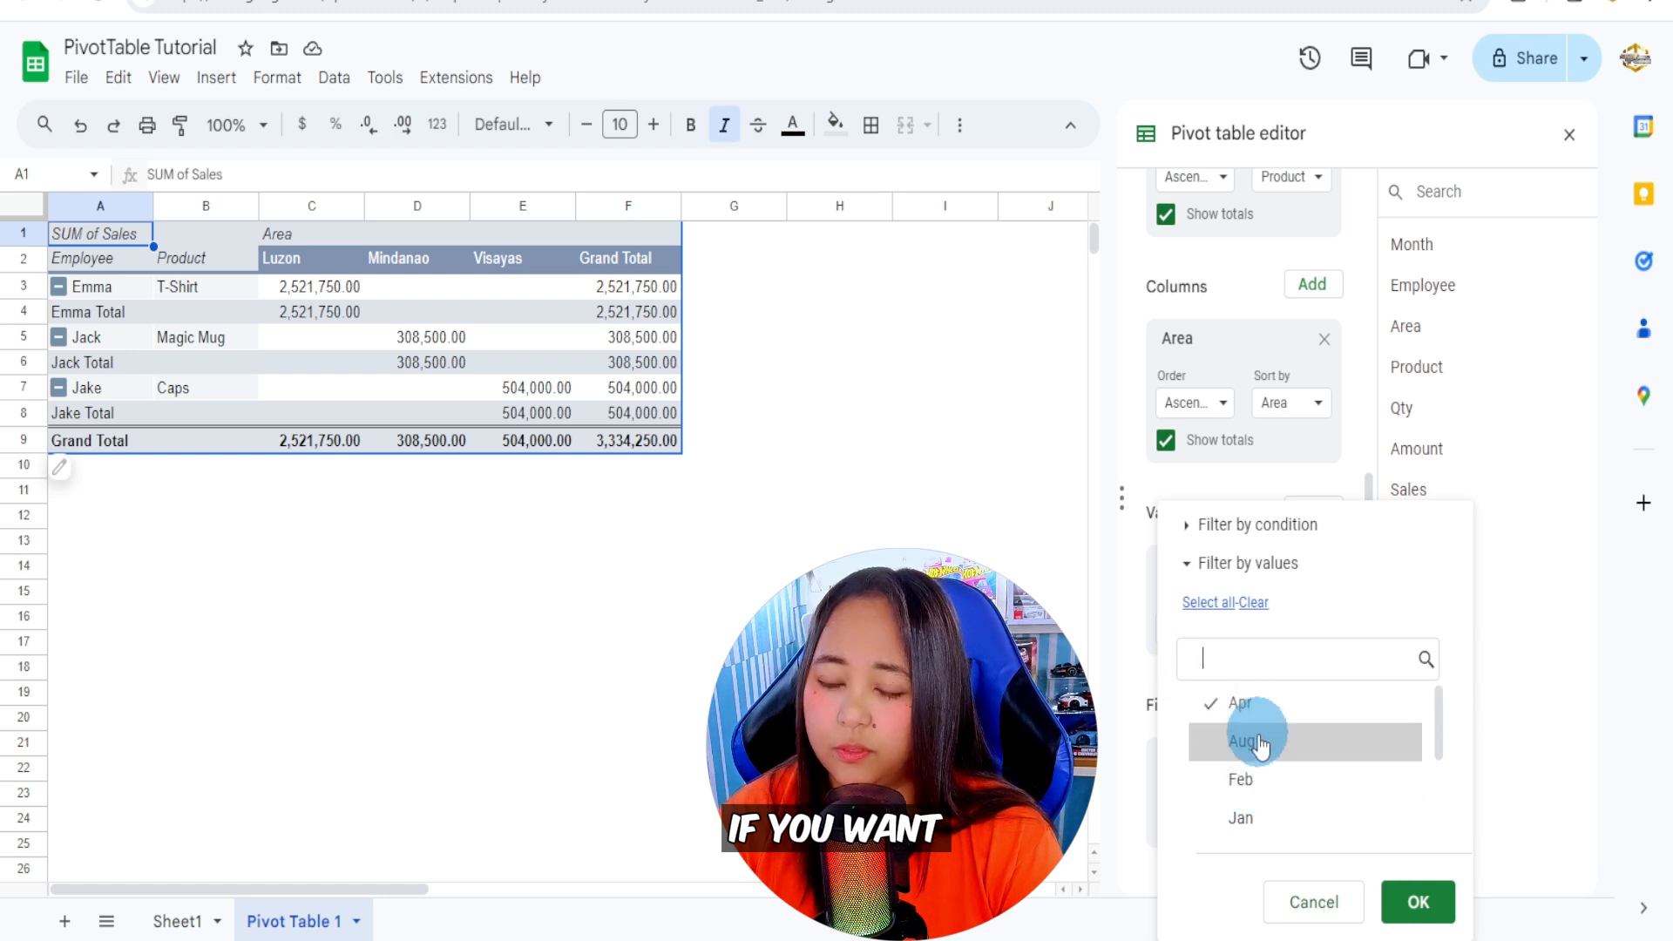
pyautogui.click(1243, 703)
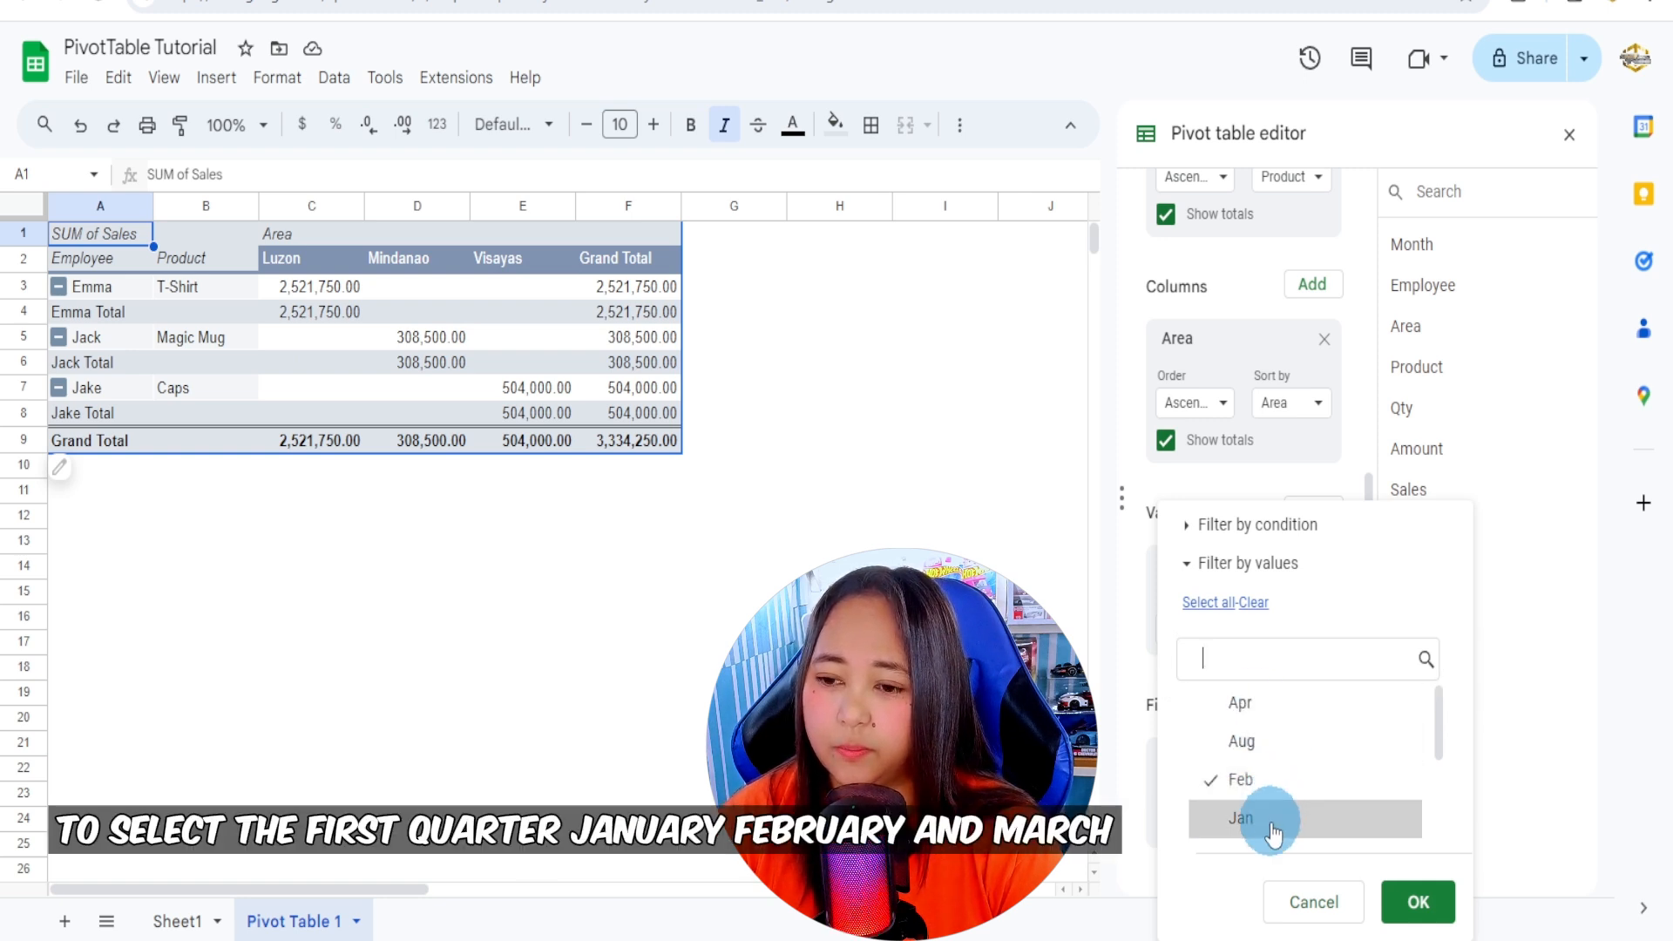
pyautogui.click(1281, 817)
pyautogui.scroll(-1, 1277, 824)
pyautogui.click(1277, 823)
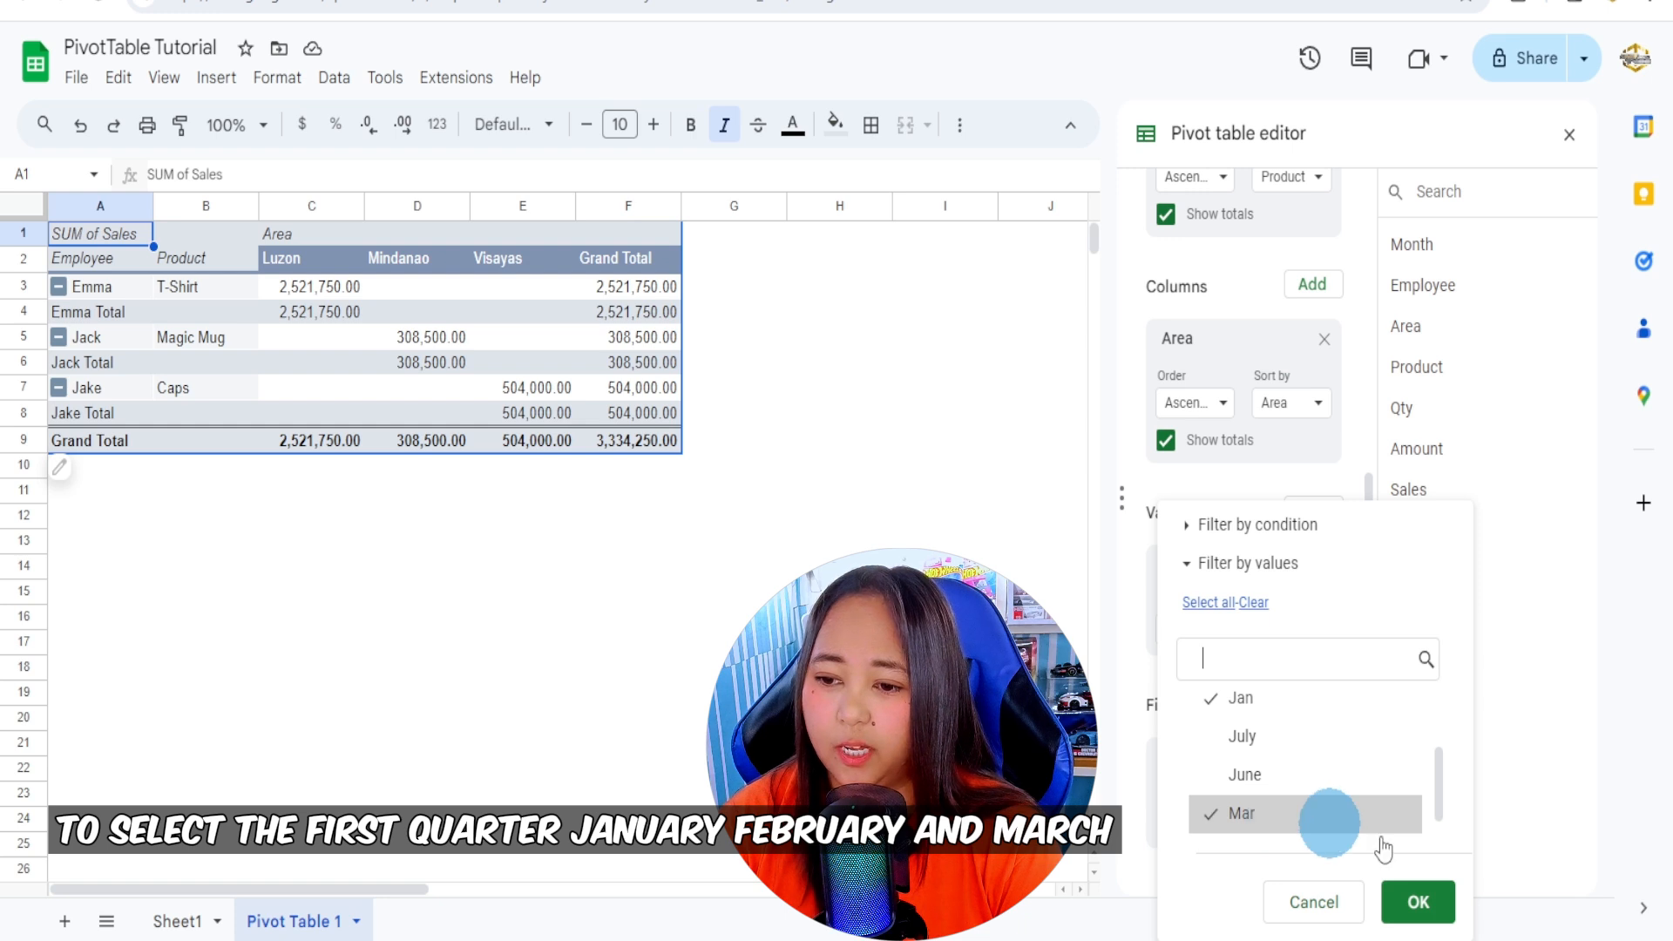
pyautogui.click(1418, 905)
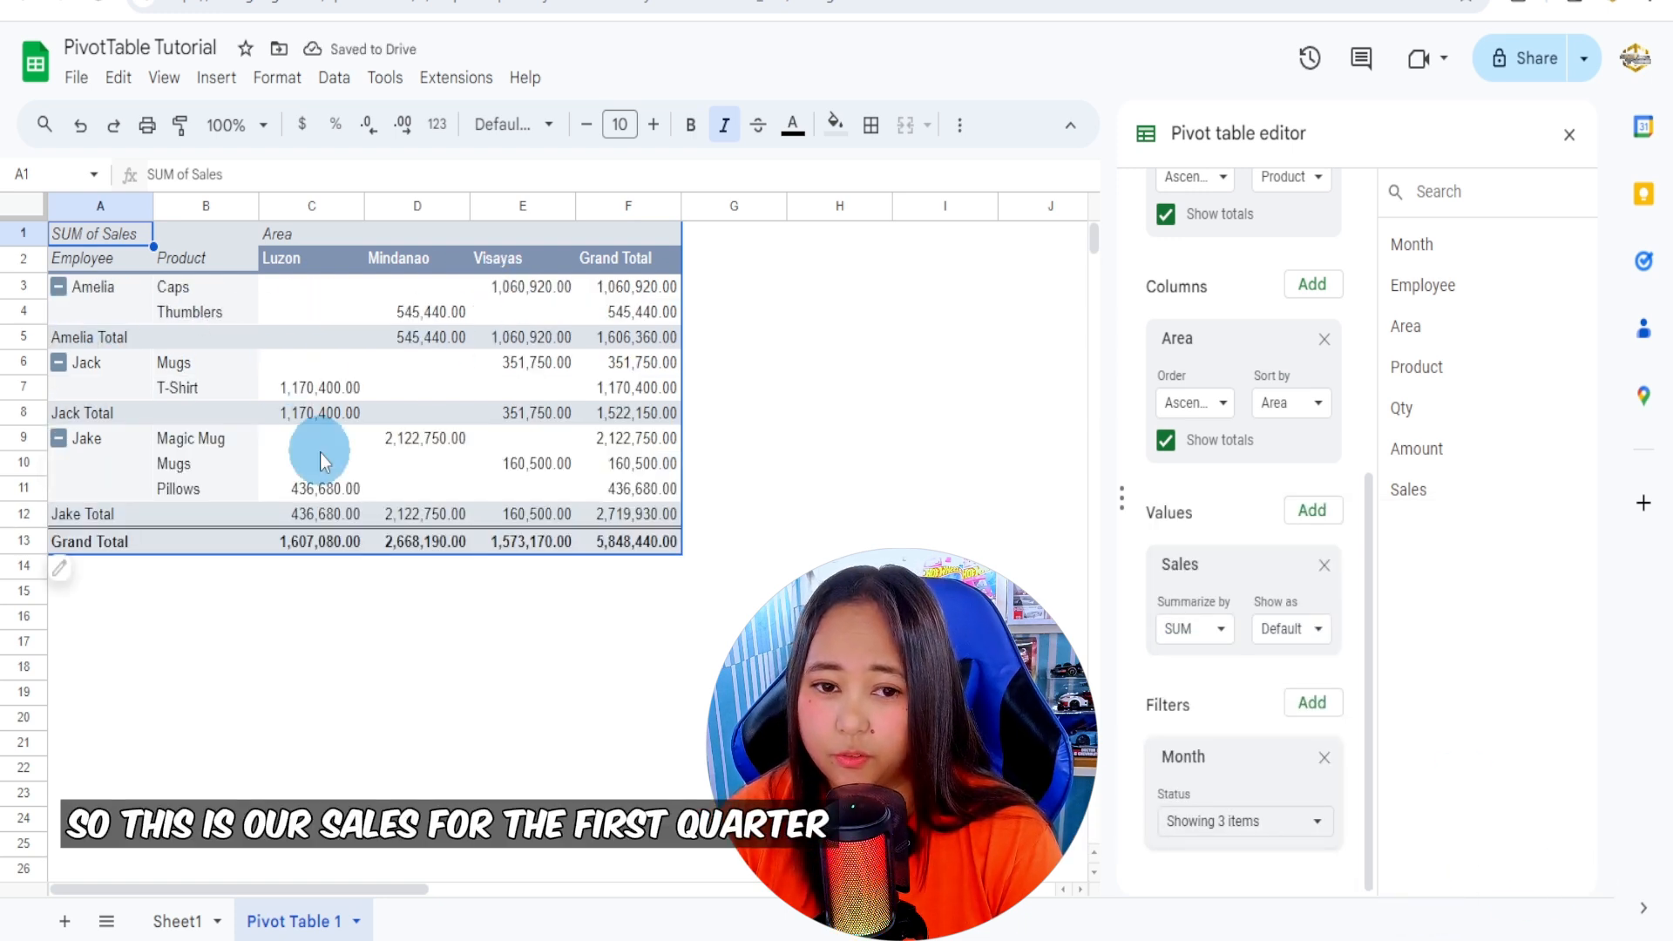
# Clear the Month filter's selection, select all months and apply it.
pyautogui.click(1318, 823)
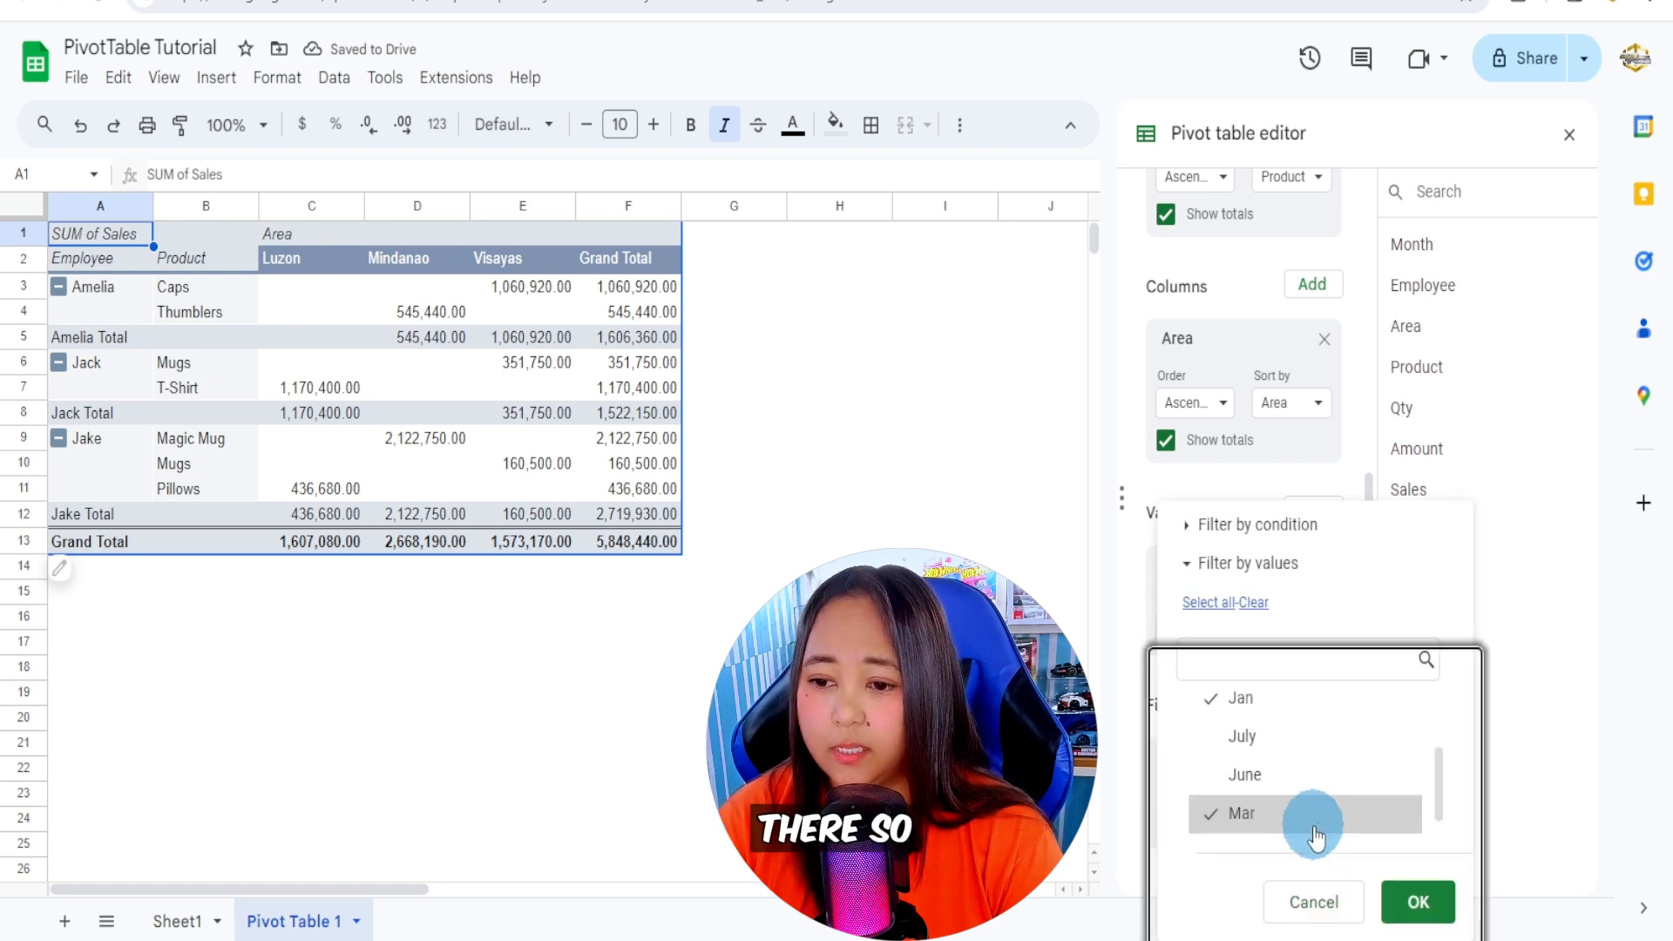
pyautogui.click(1254, 602)
pyautogui.scroll(2, 1294, 767)
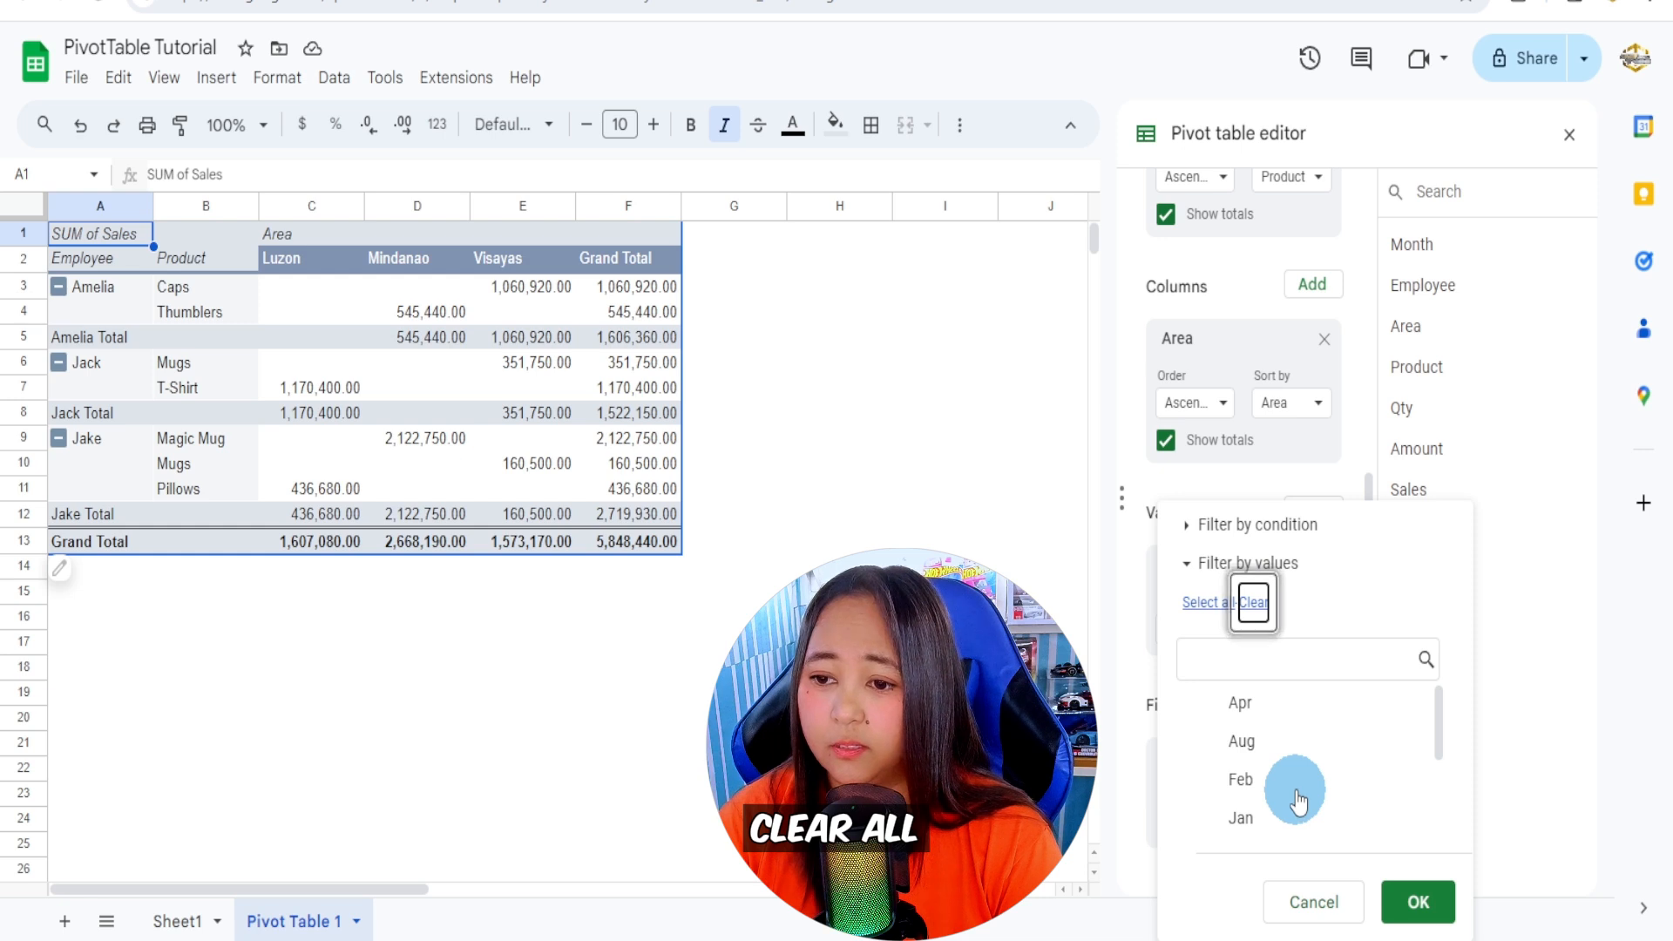
pyautogui.click(1210, 603)
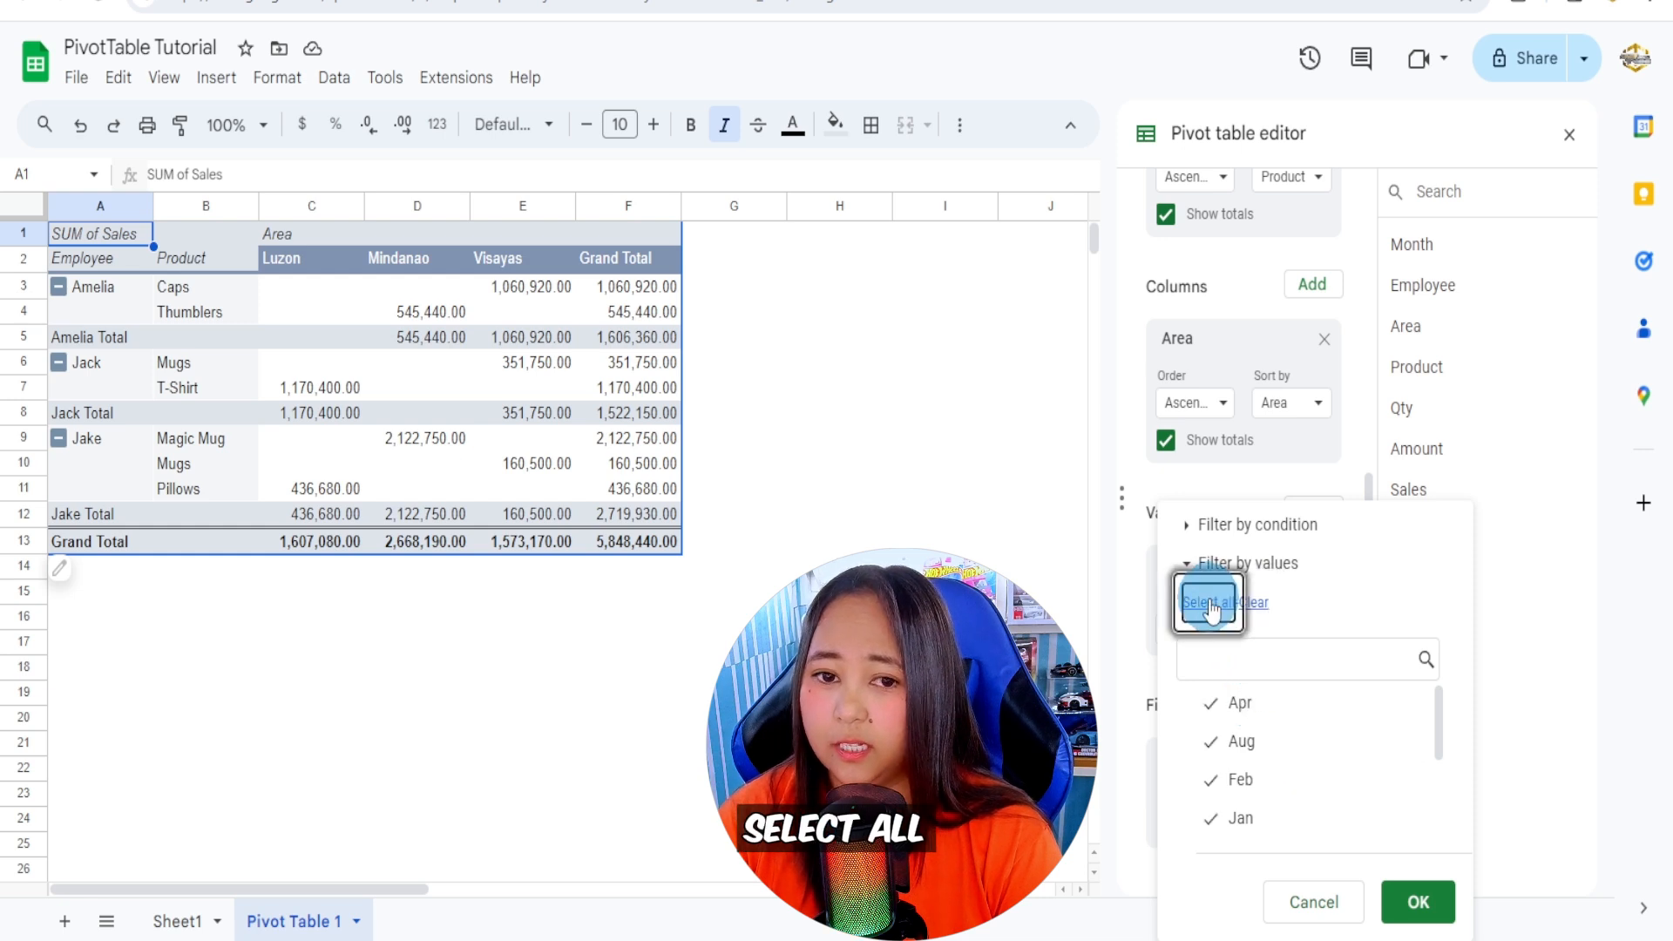
pyautogui.click(1417, 902)
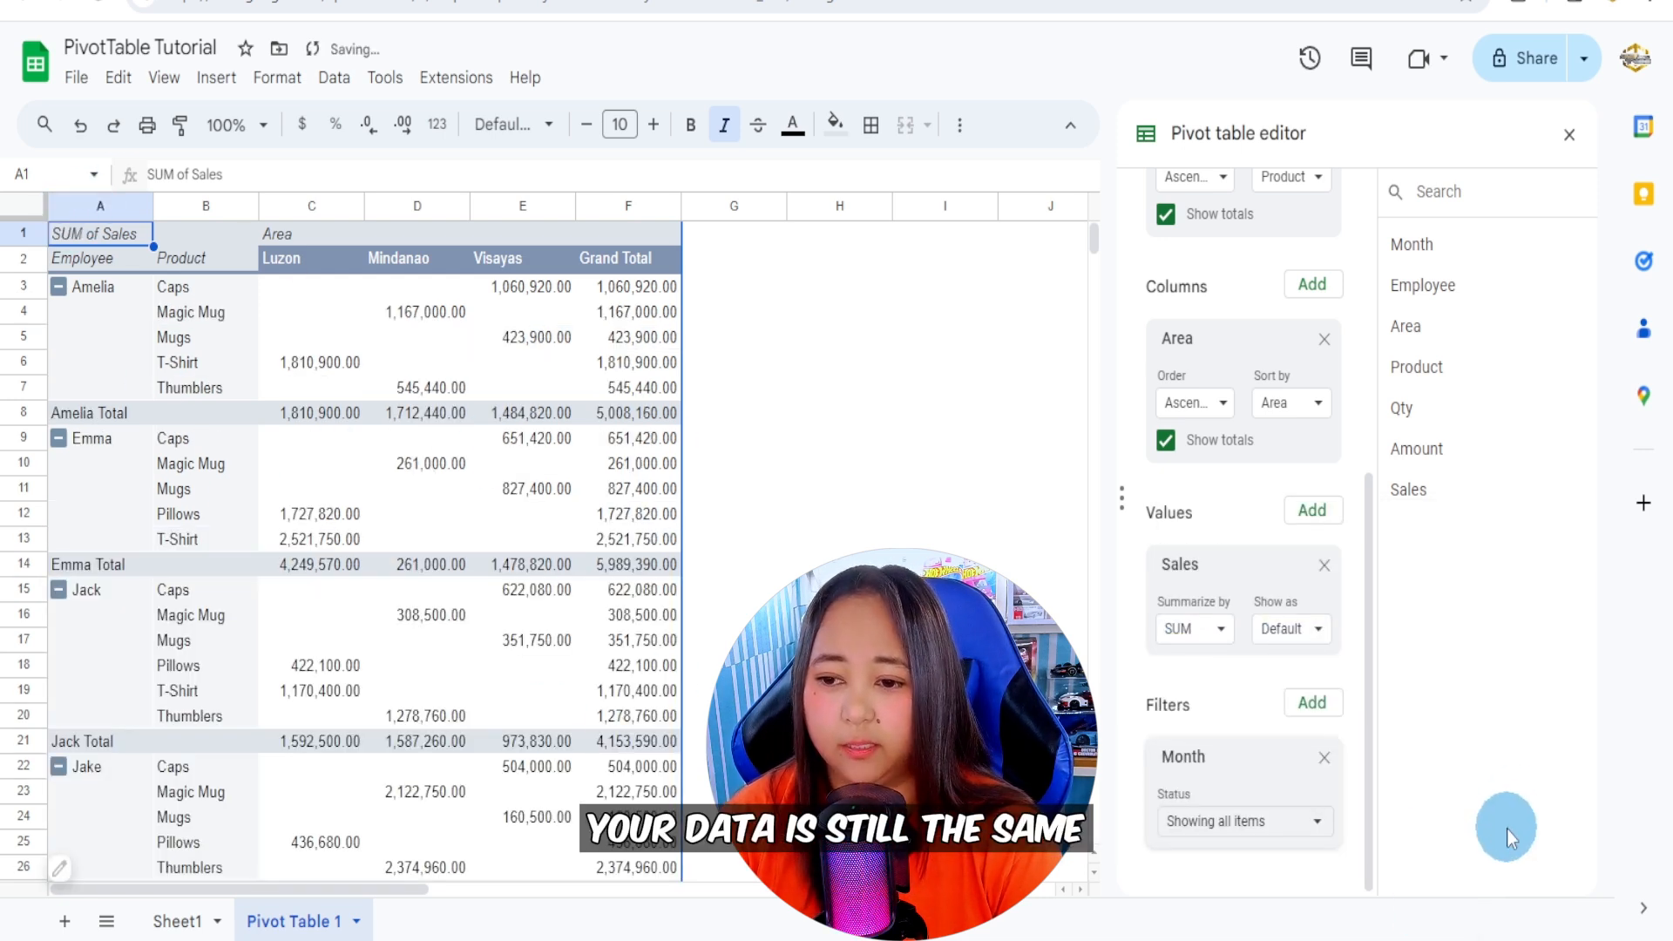
# Remove the Month filter from the pivot table.
pyautogui.scroll(-5, 549, 572)
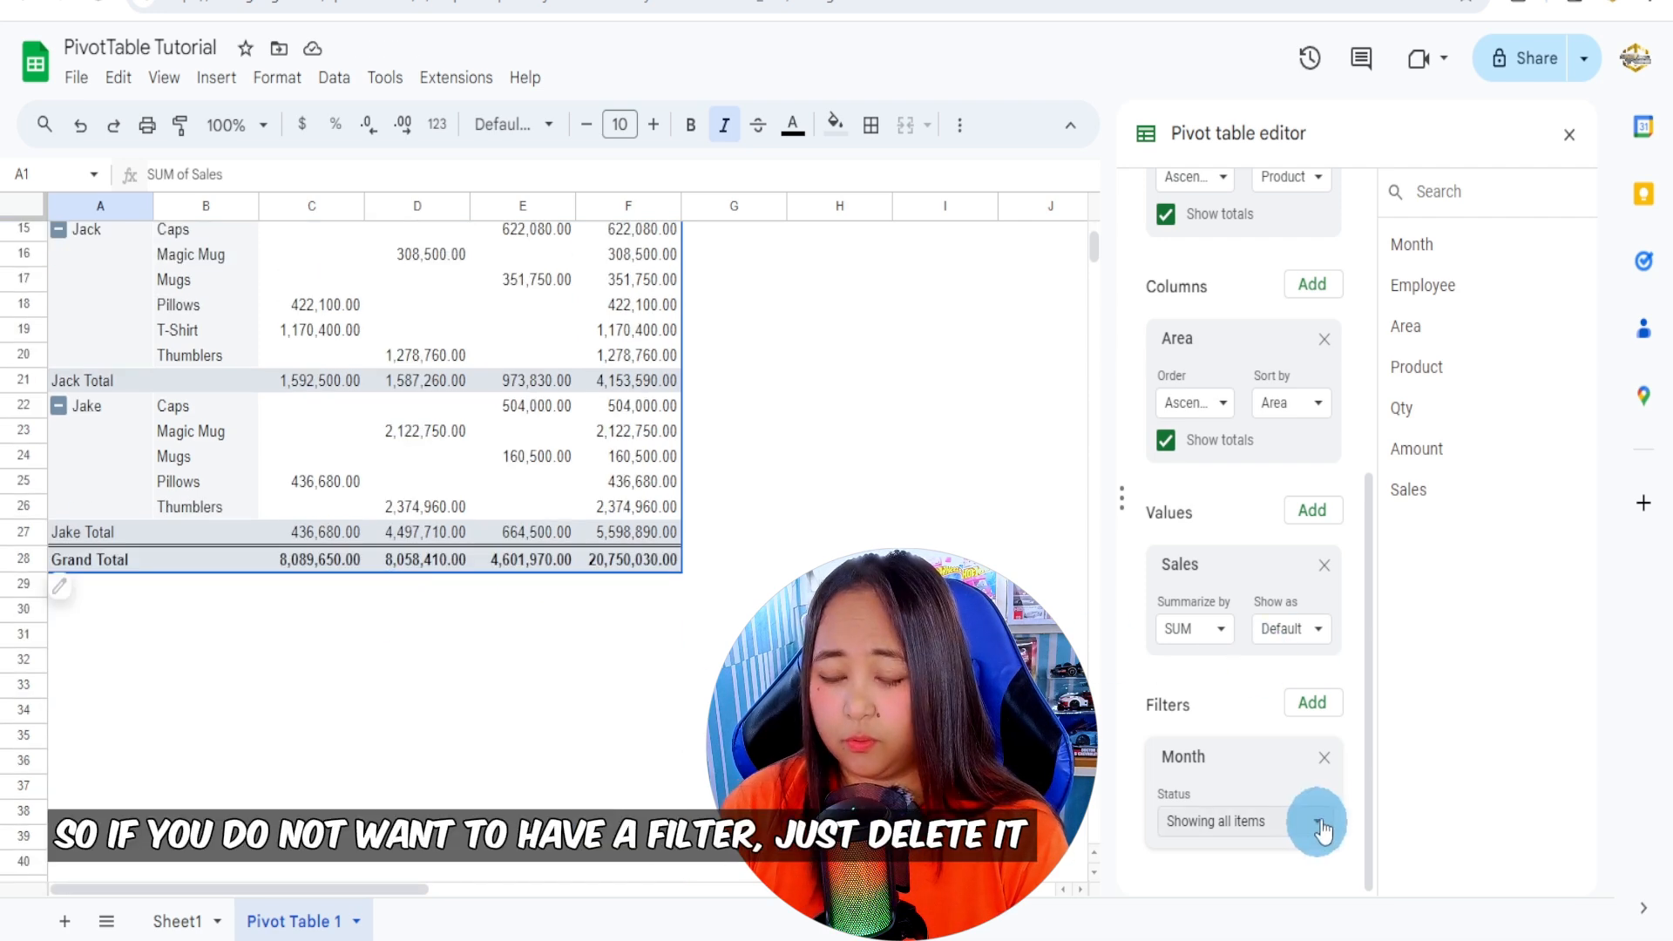
pyautogui.click(1324, 758)
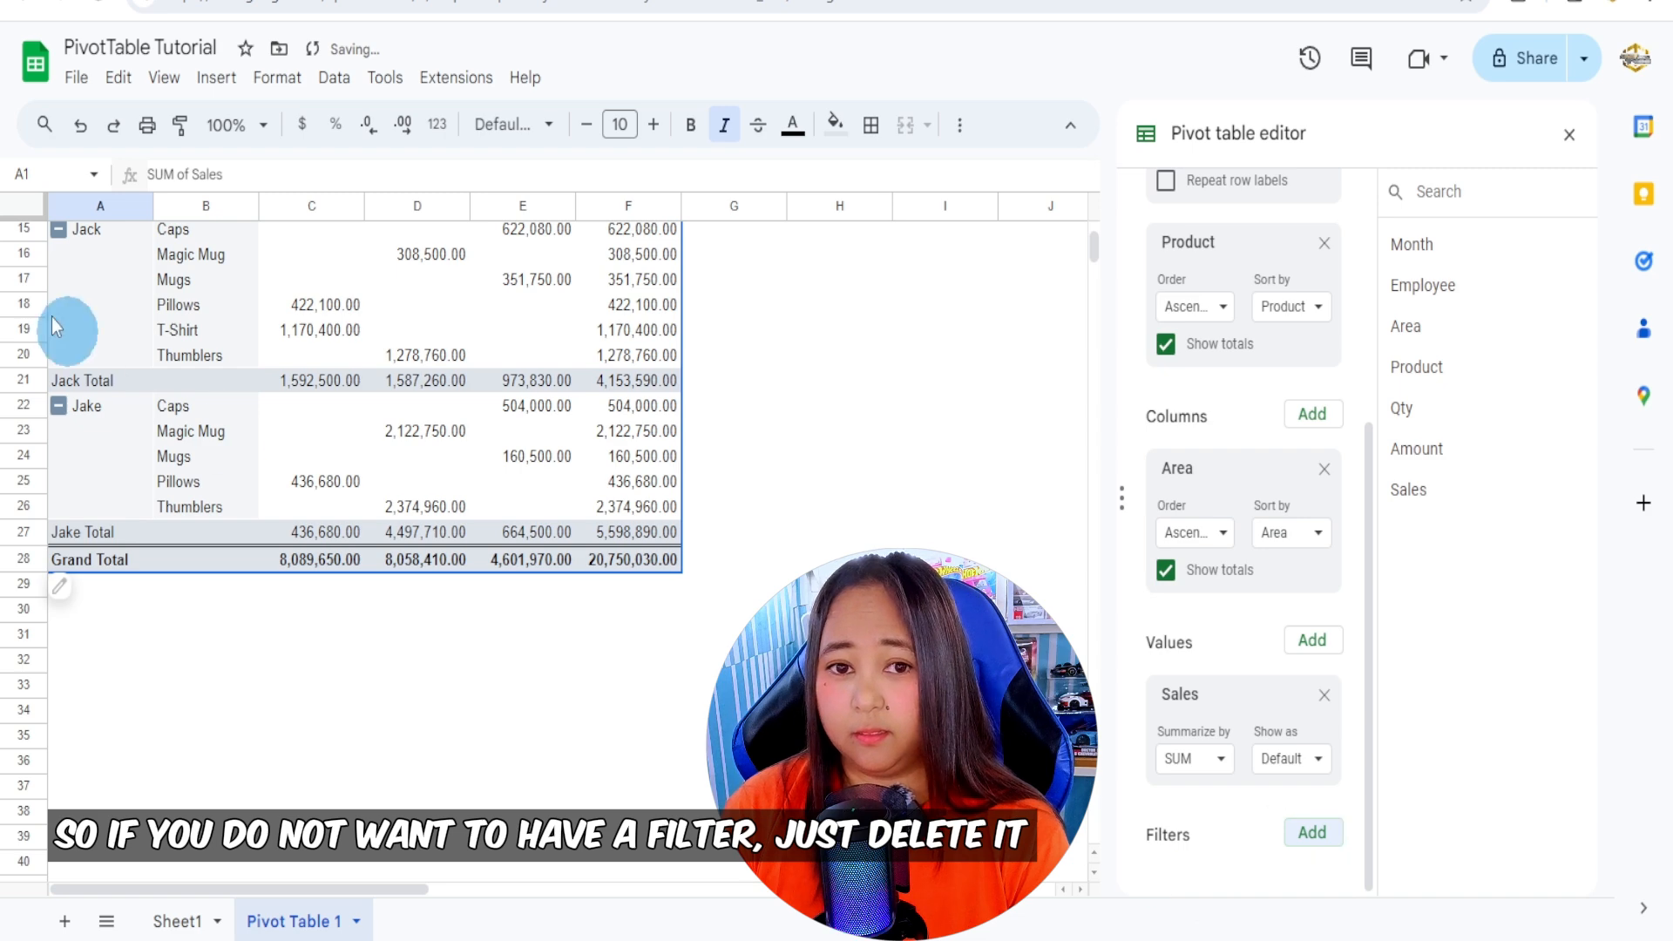
pyautogui.scroll(5, 51, 317)
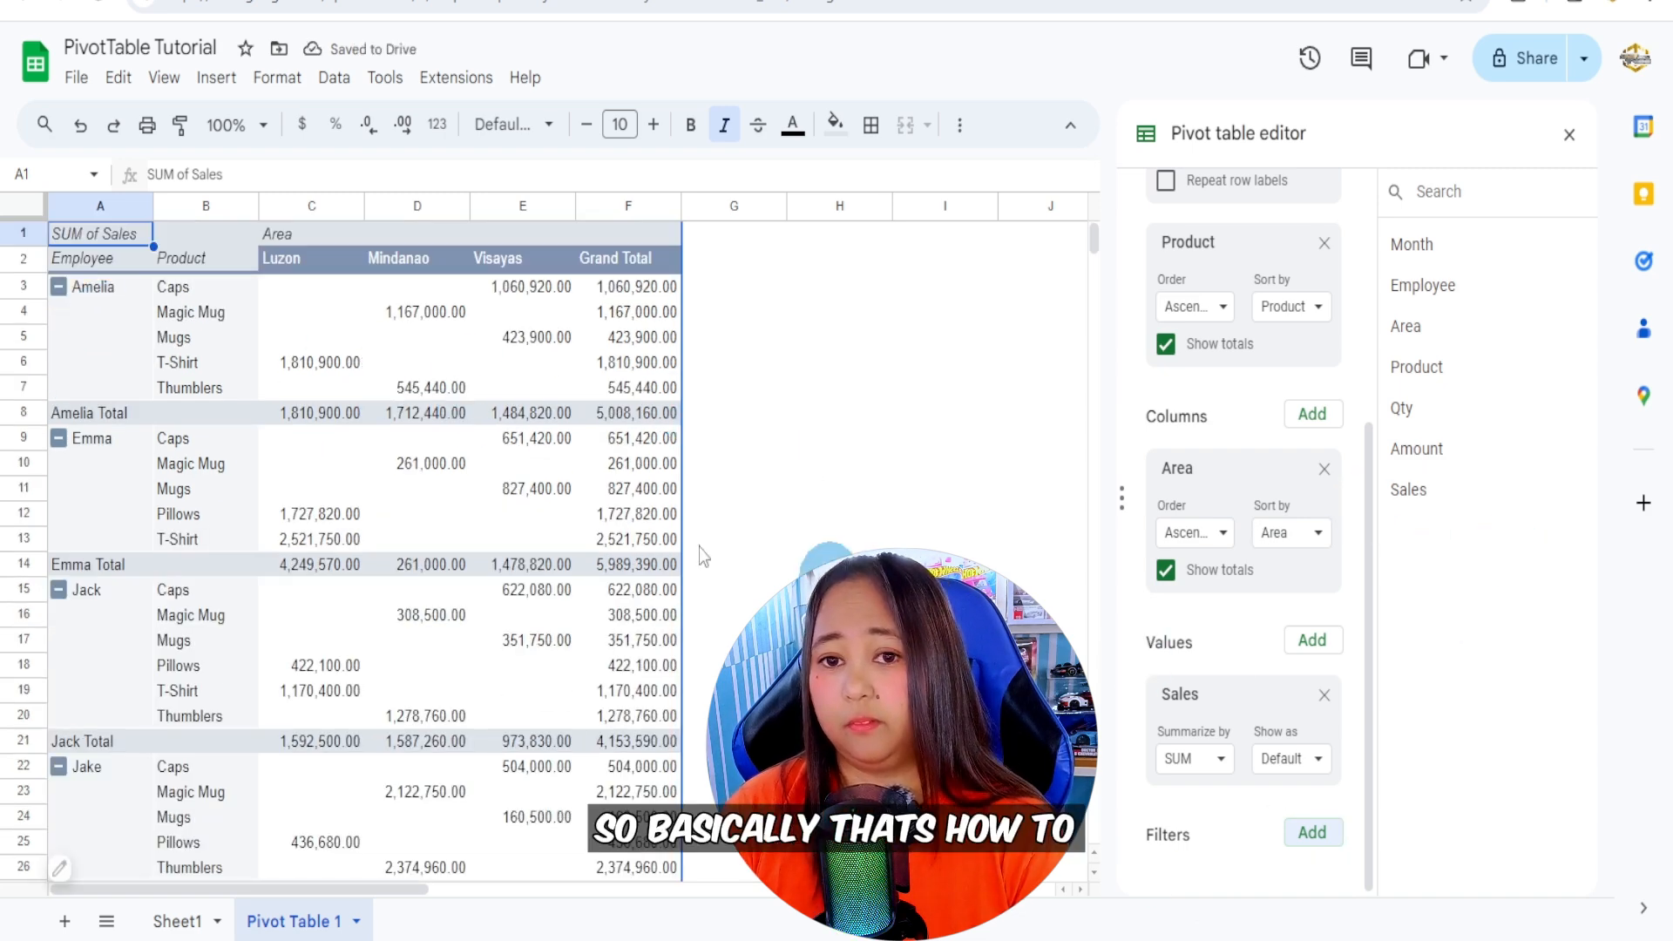
# Review the field settings in the pivot table editor and the default colours of the table's body and header cells.
pyautogui.scroll(1, 1172, 336)
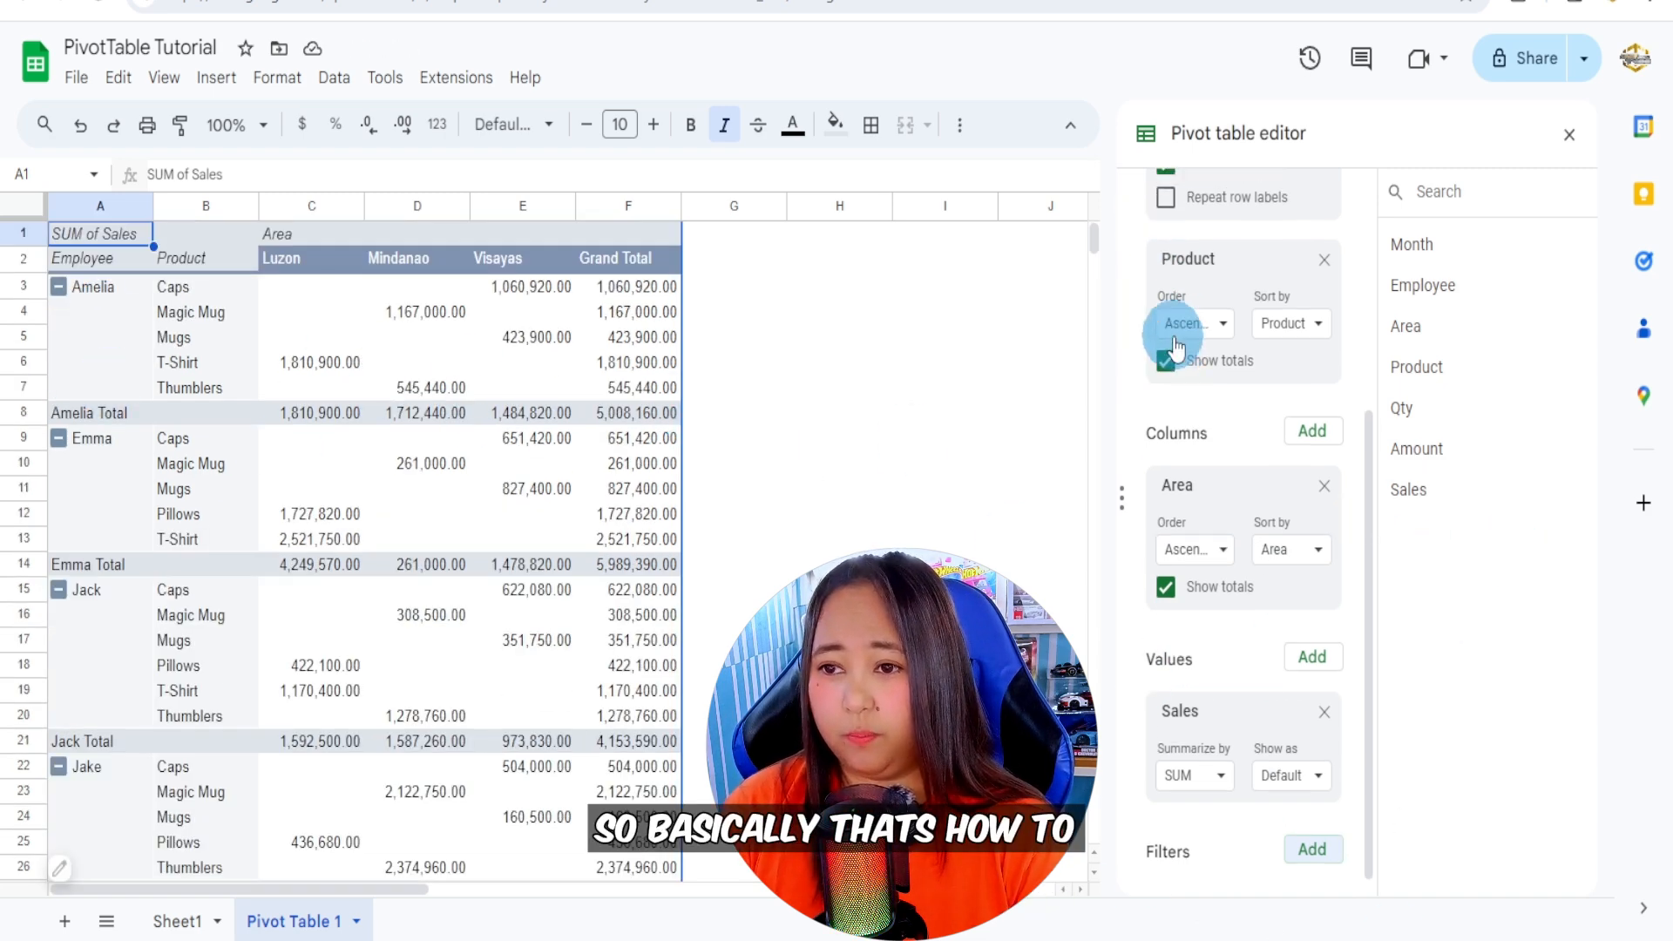
pyautogui.scroll(5, 1176, 349)
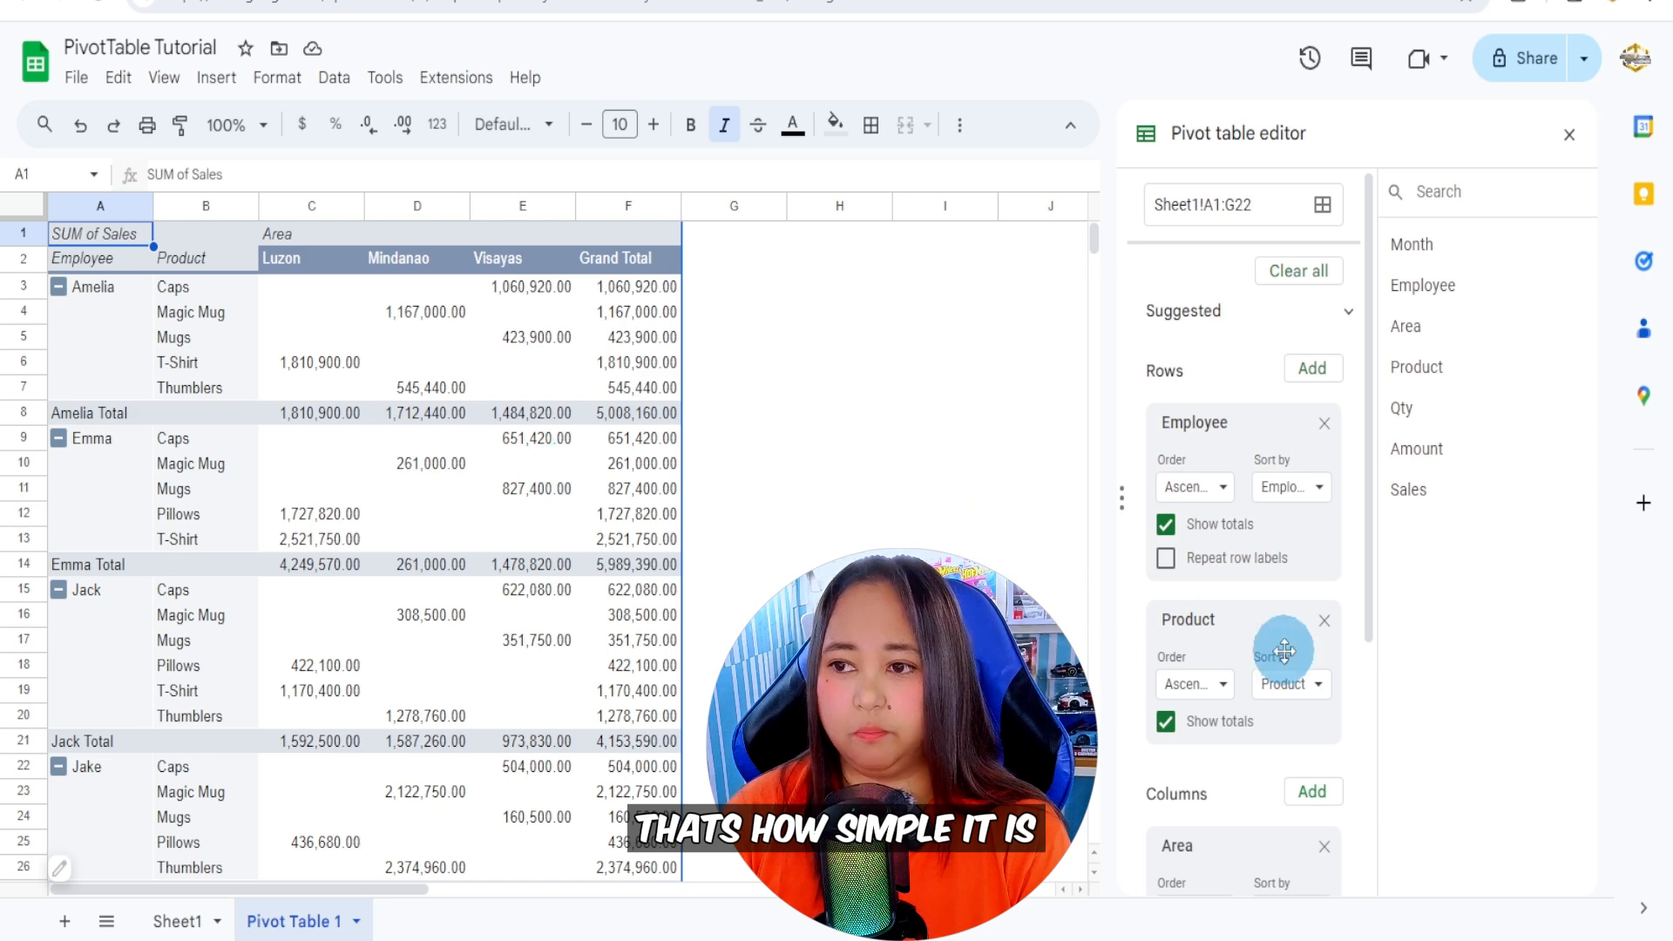
pyautogui.scroll(-5, 1265, 671)
pyautogui.scroll(5, 1263, 698)
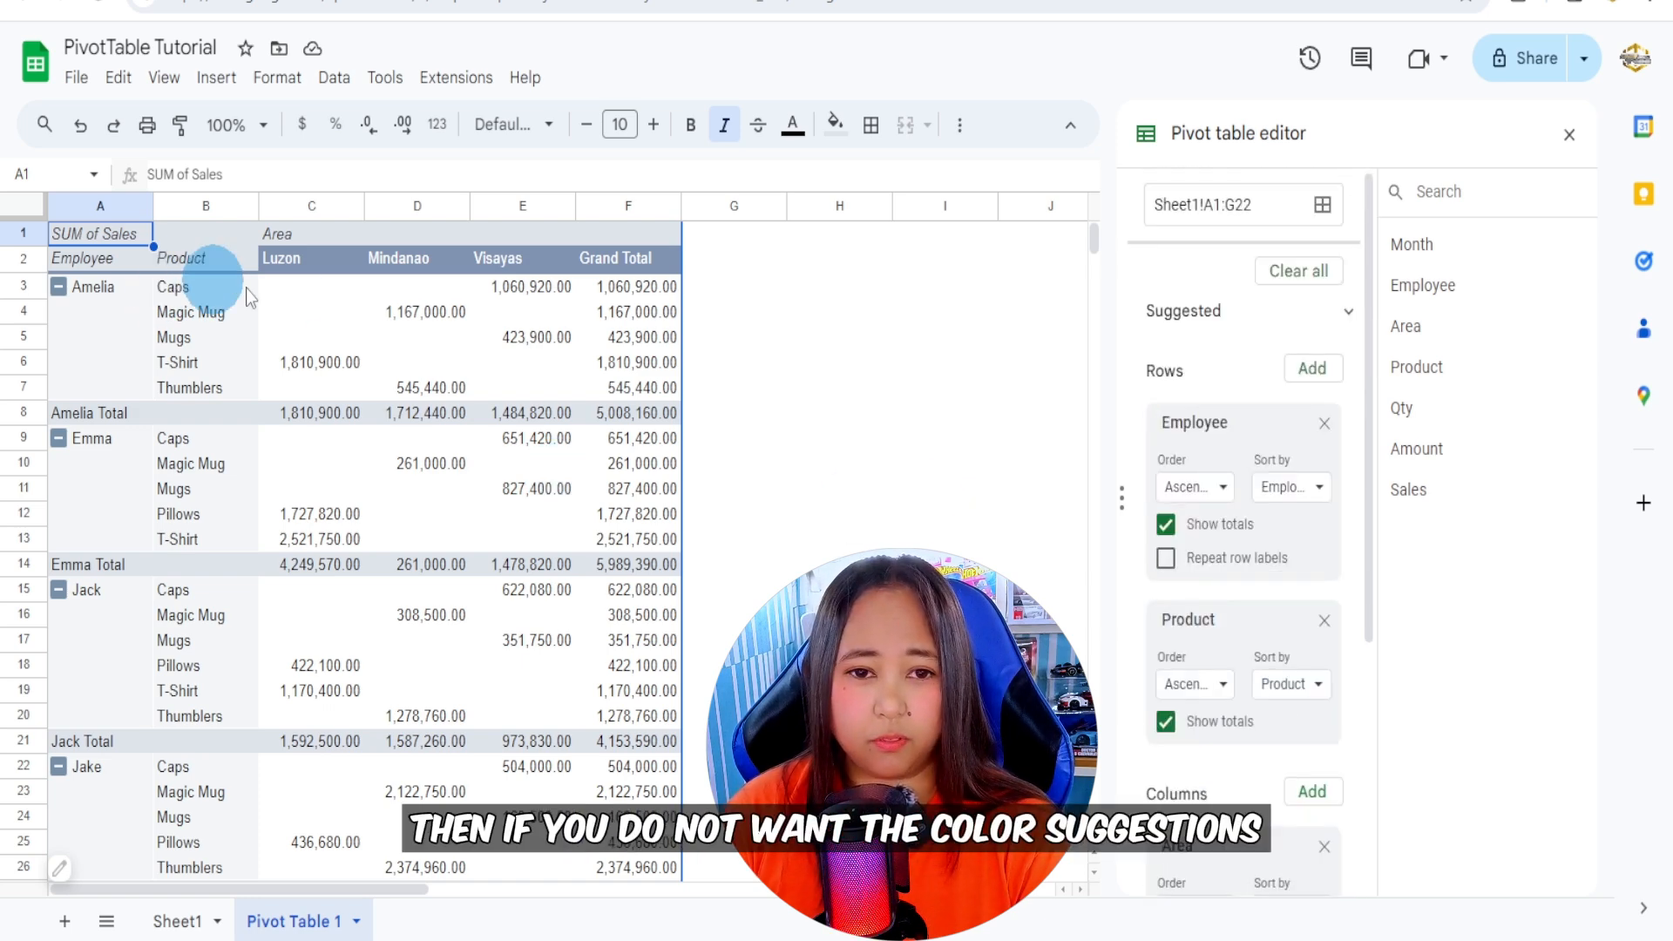
pyautogui.click(291, 296)
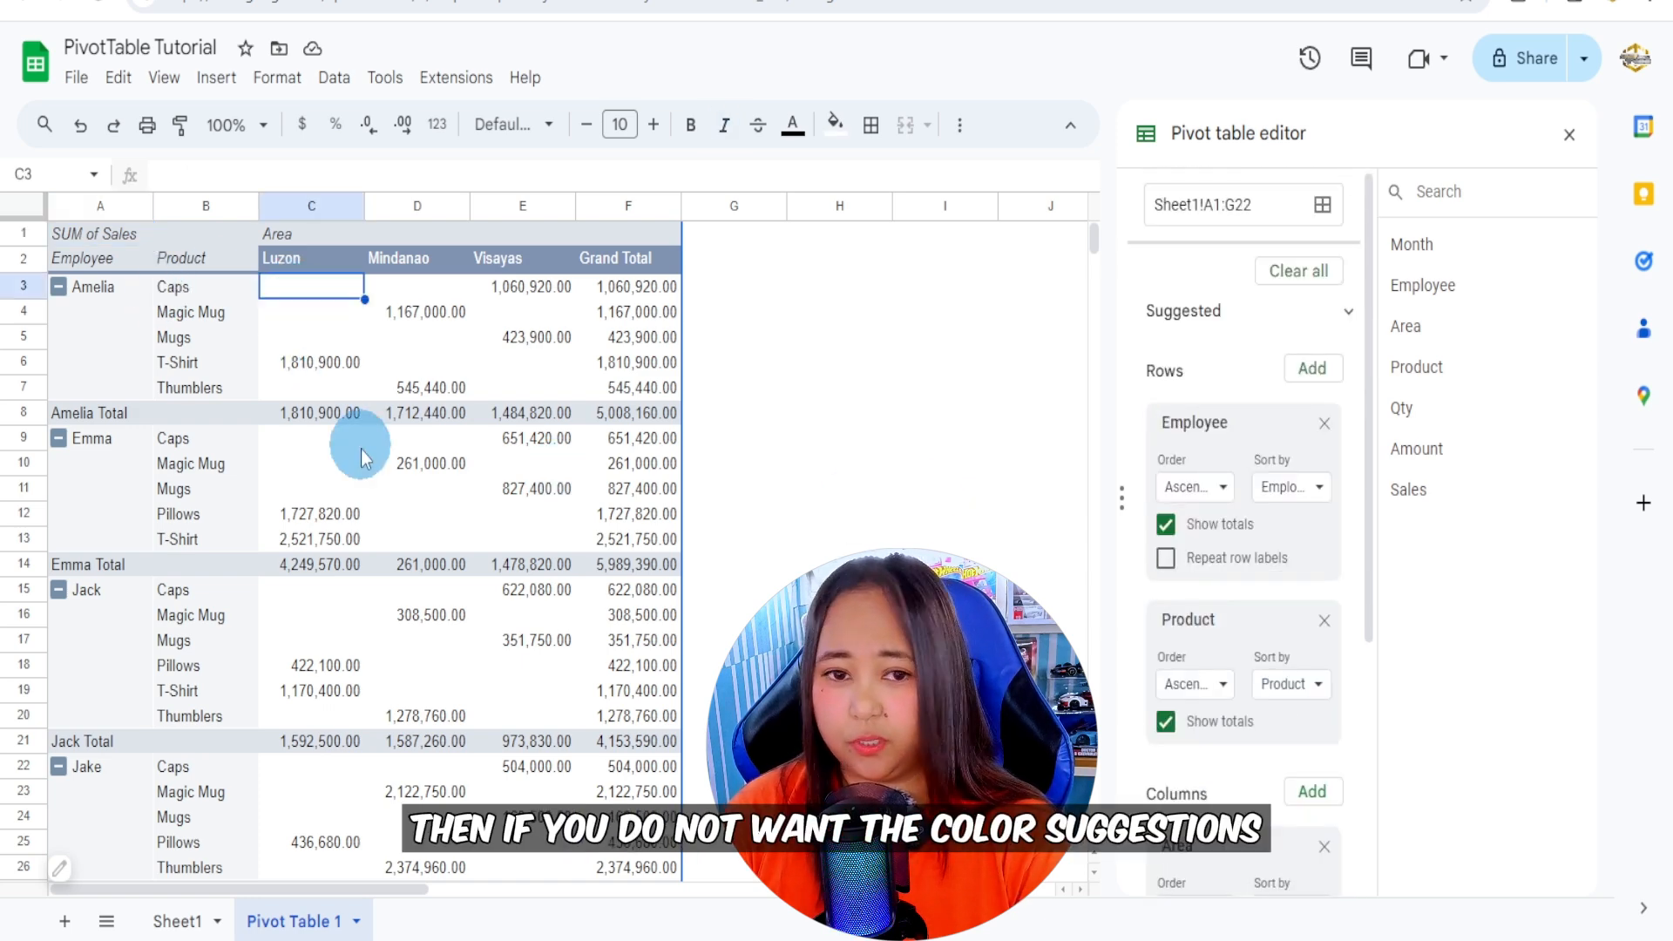
pyautogui.scroll(-5, 353, 453)
pyautogui.scroll(5, 348, 457)
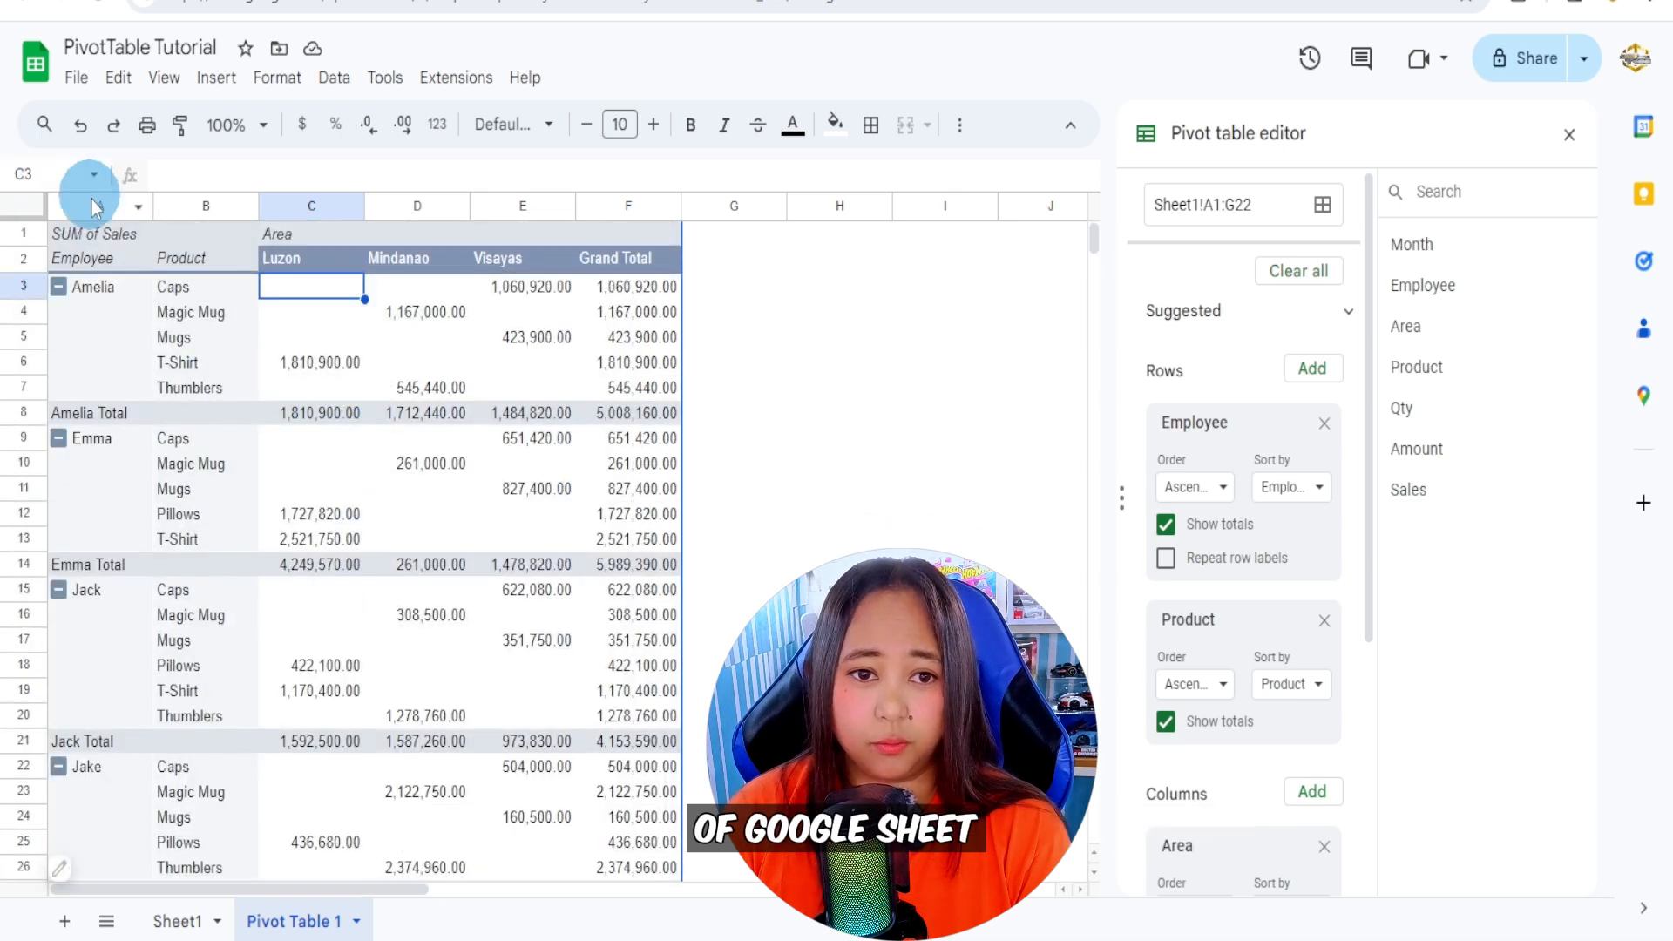
pyautogui.click(135, 265)
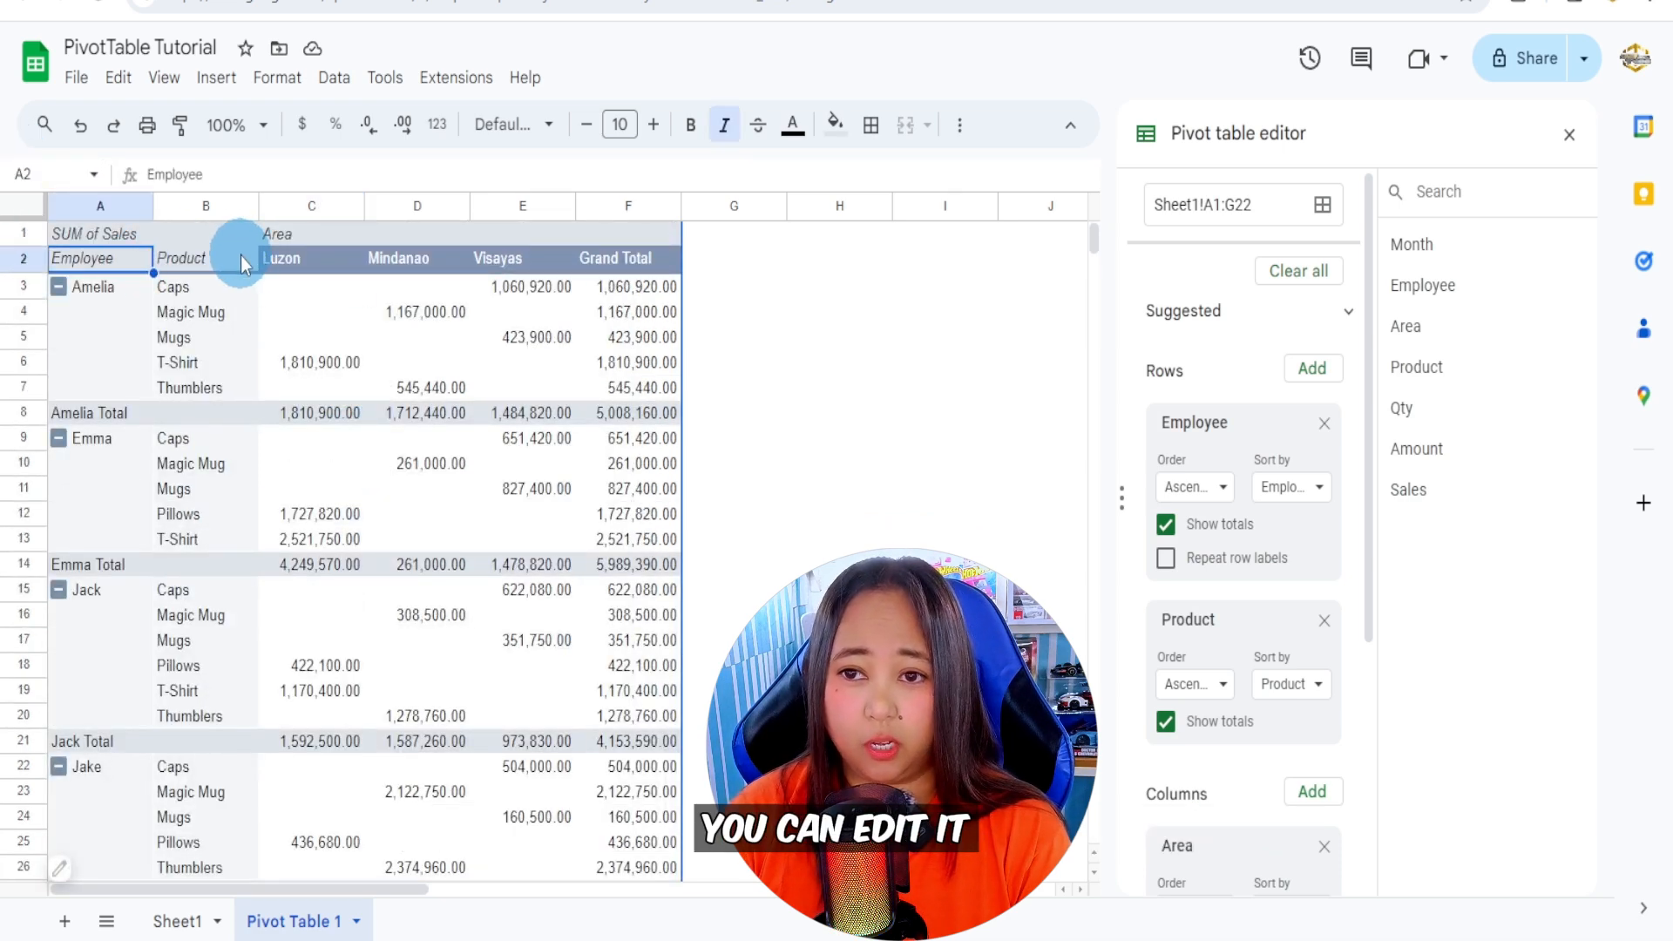
pyautogui.click(279, 236)
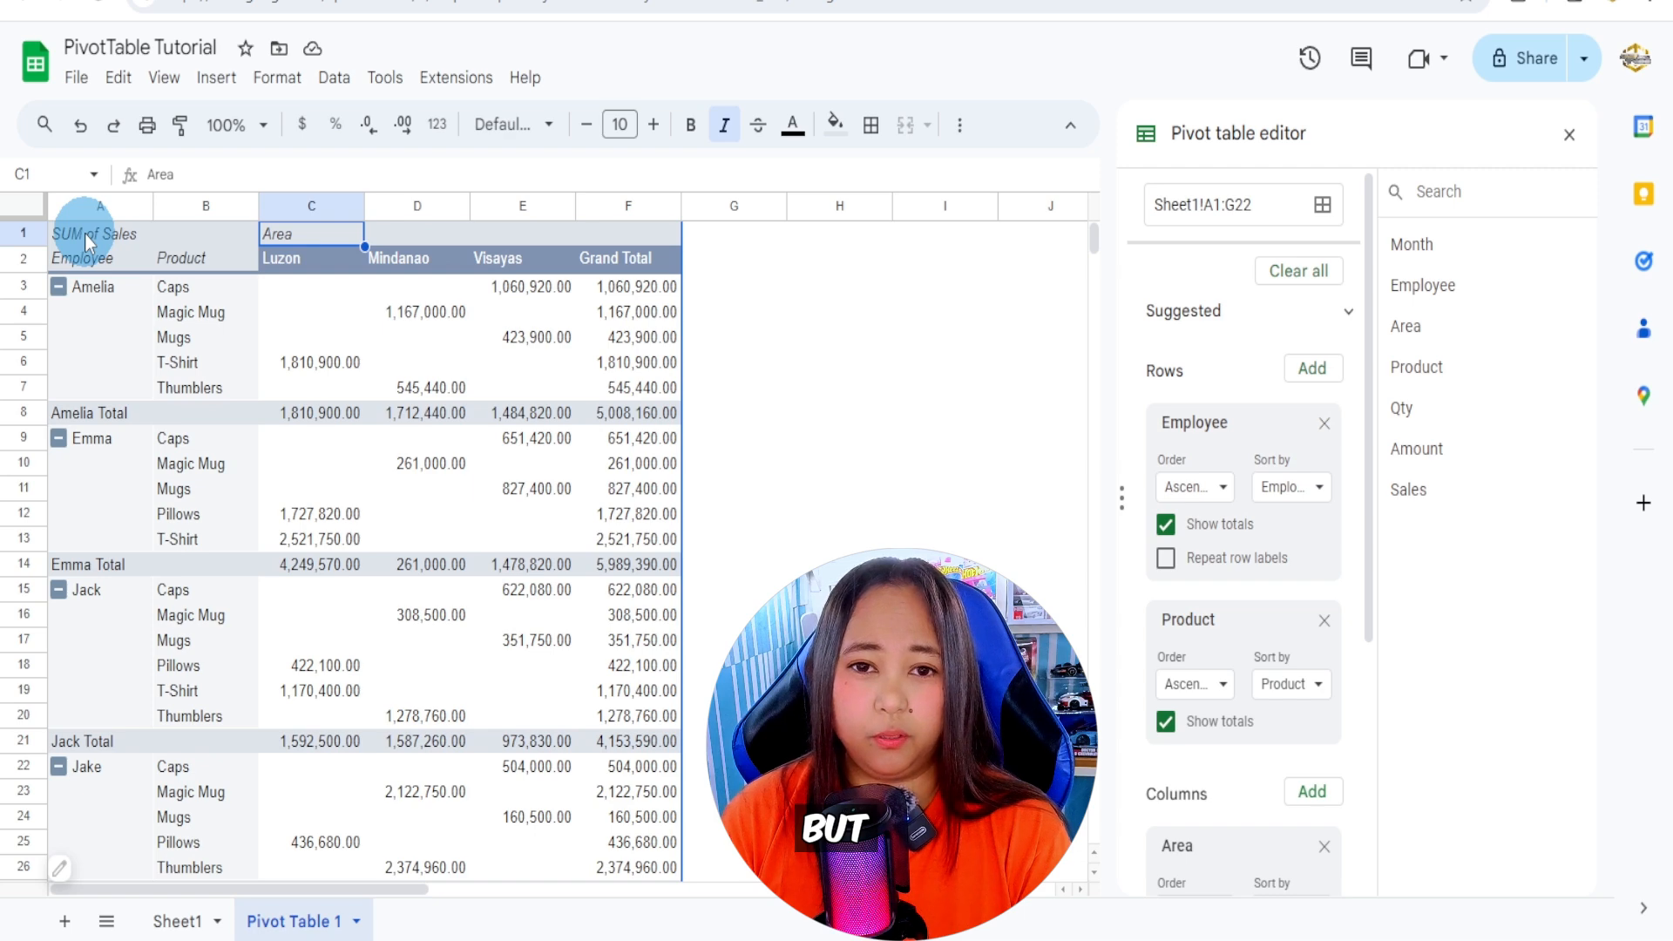
# Examine the full pivot table range A1:F28, including the employee total rows and the grand total row.
pyautogui.moveTo(86, 232); pyautogui.dragTo(635, 668)
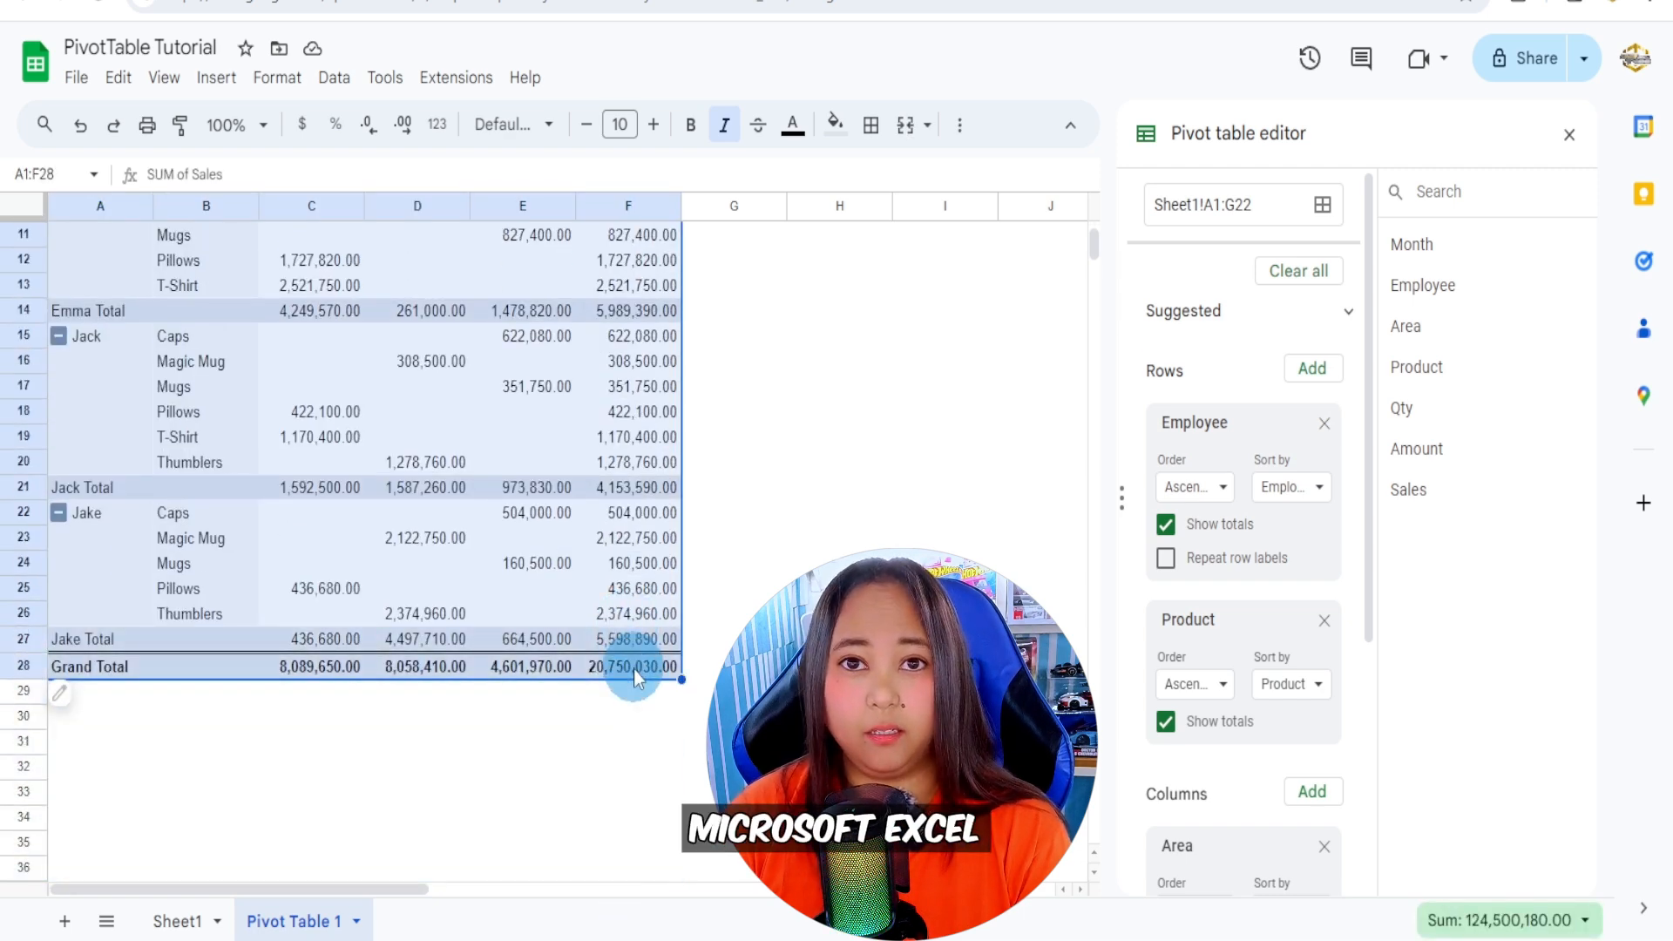
pyautogui.scroll(3, 634, 668)
pyautogui.click(66, 412)
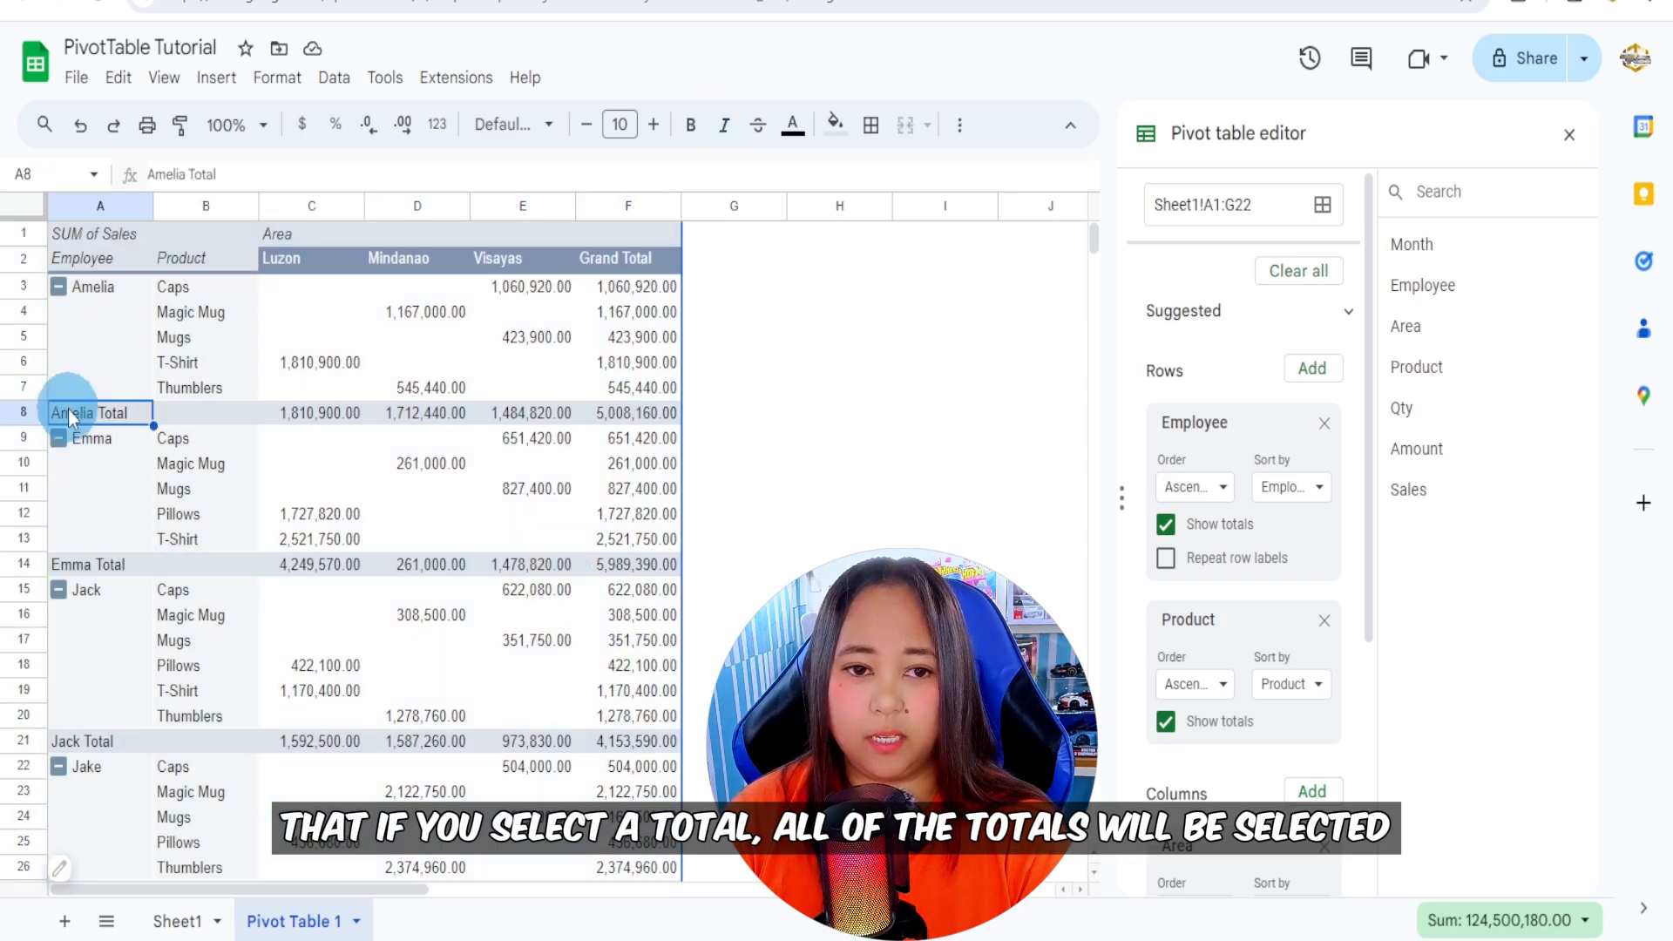
pyautogui.click(24, 412)
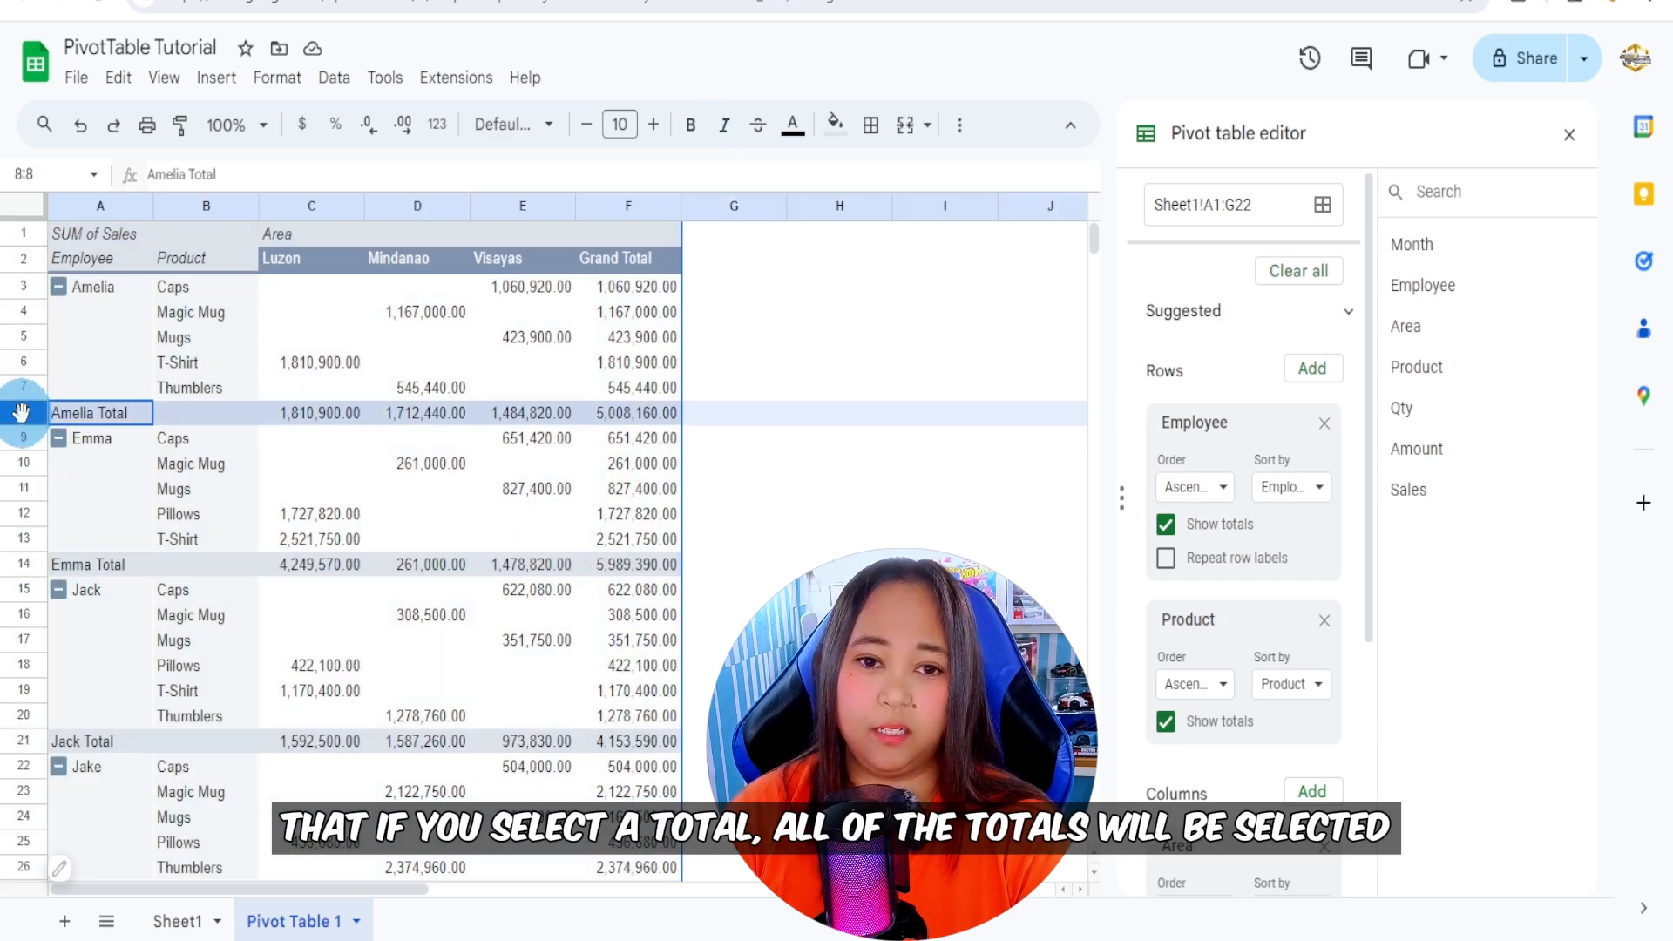
pyautogui.click(55, 418)
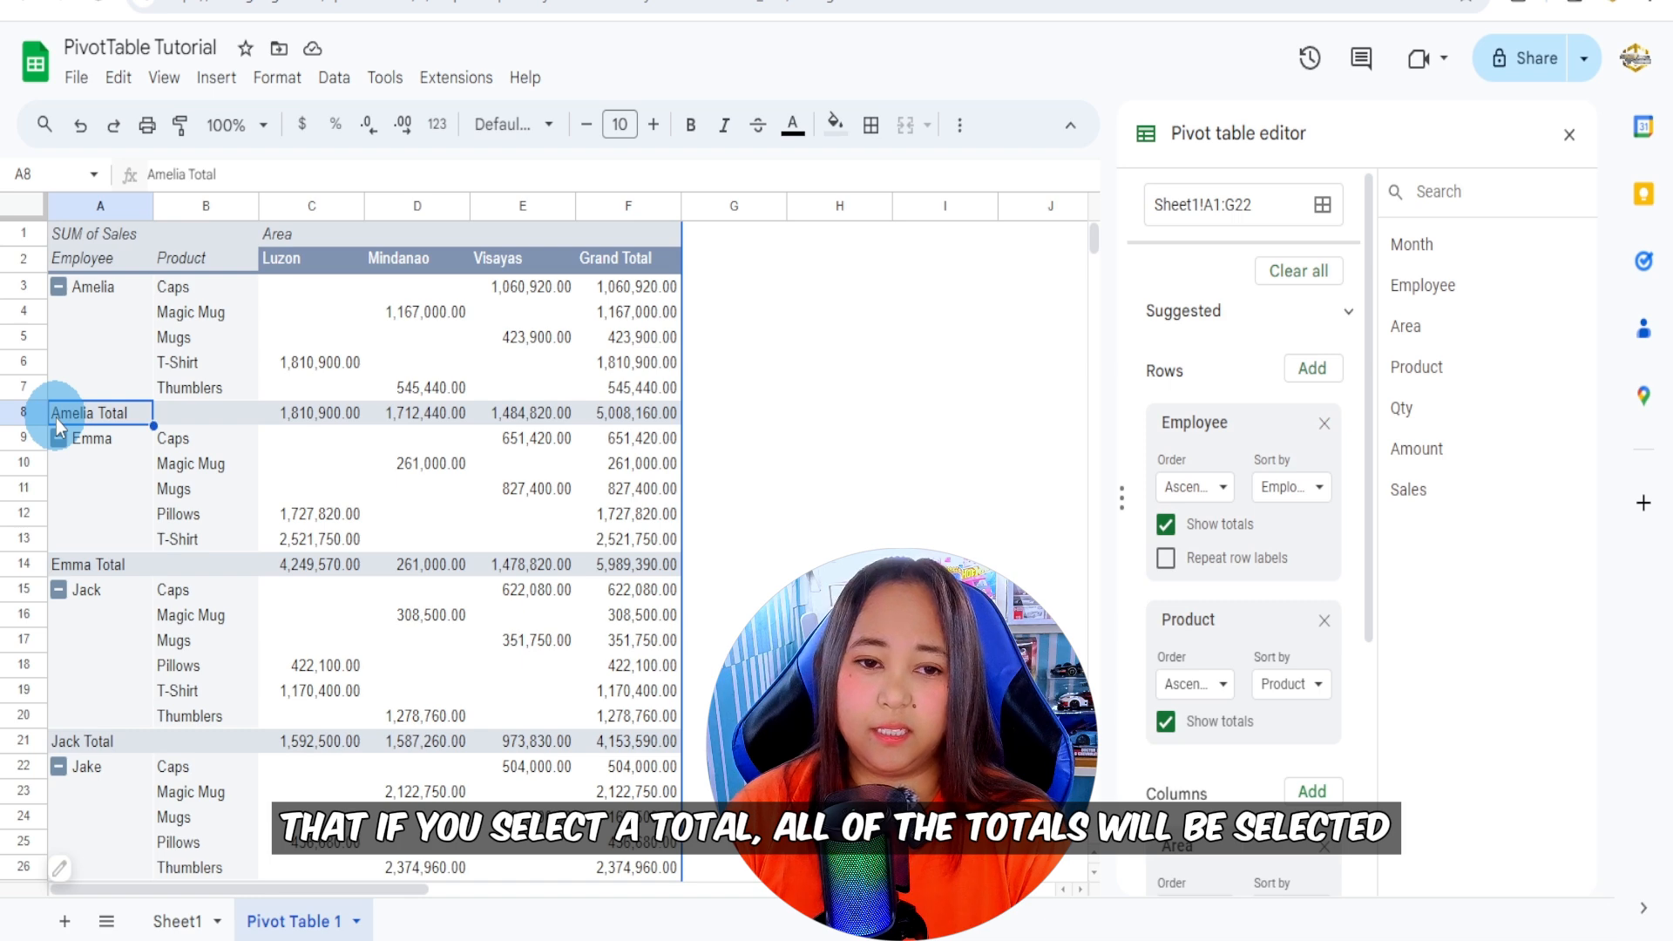
pyautogui.scroll(-3, 131, 707)
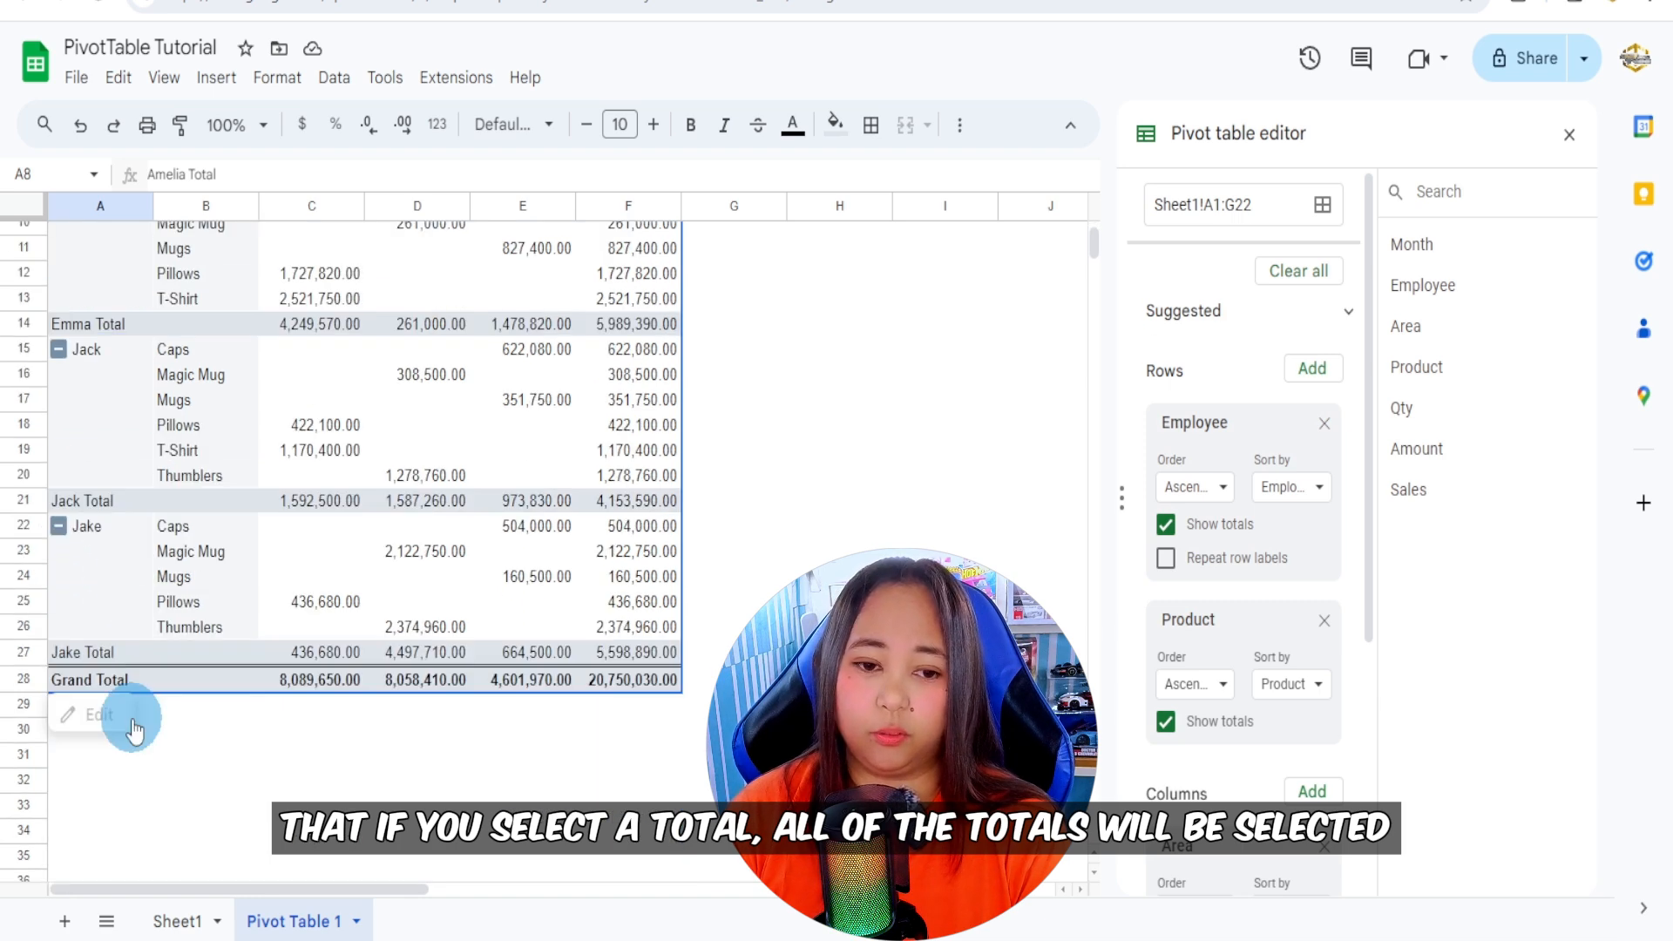
pyautogui.scroll(3, 134, 704)
pyautogui.scroll(-5, 134, 704)
pyautogui.scroll(5, 244, 427)
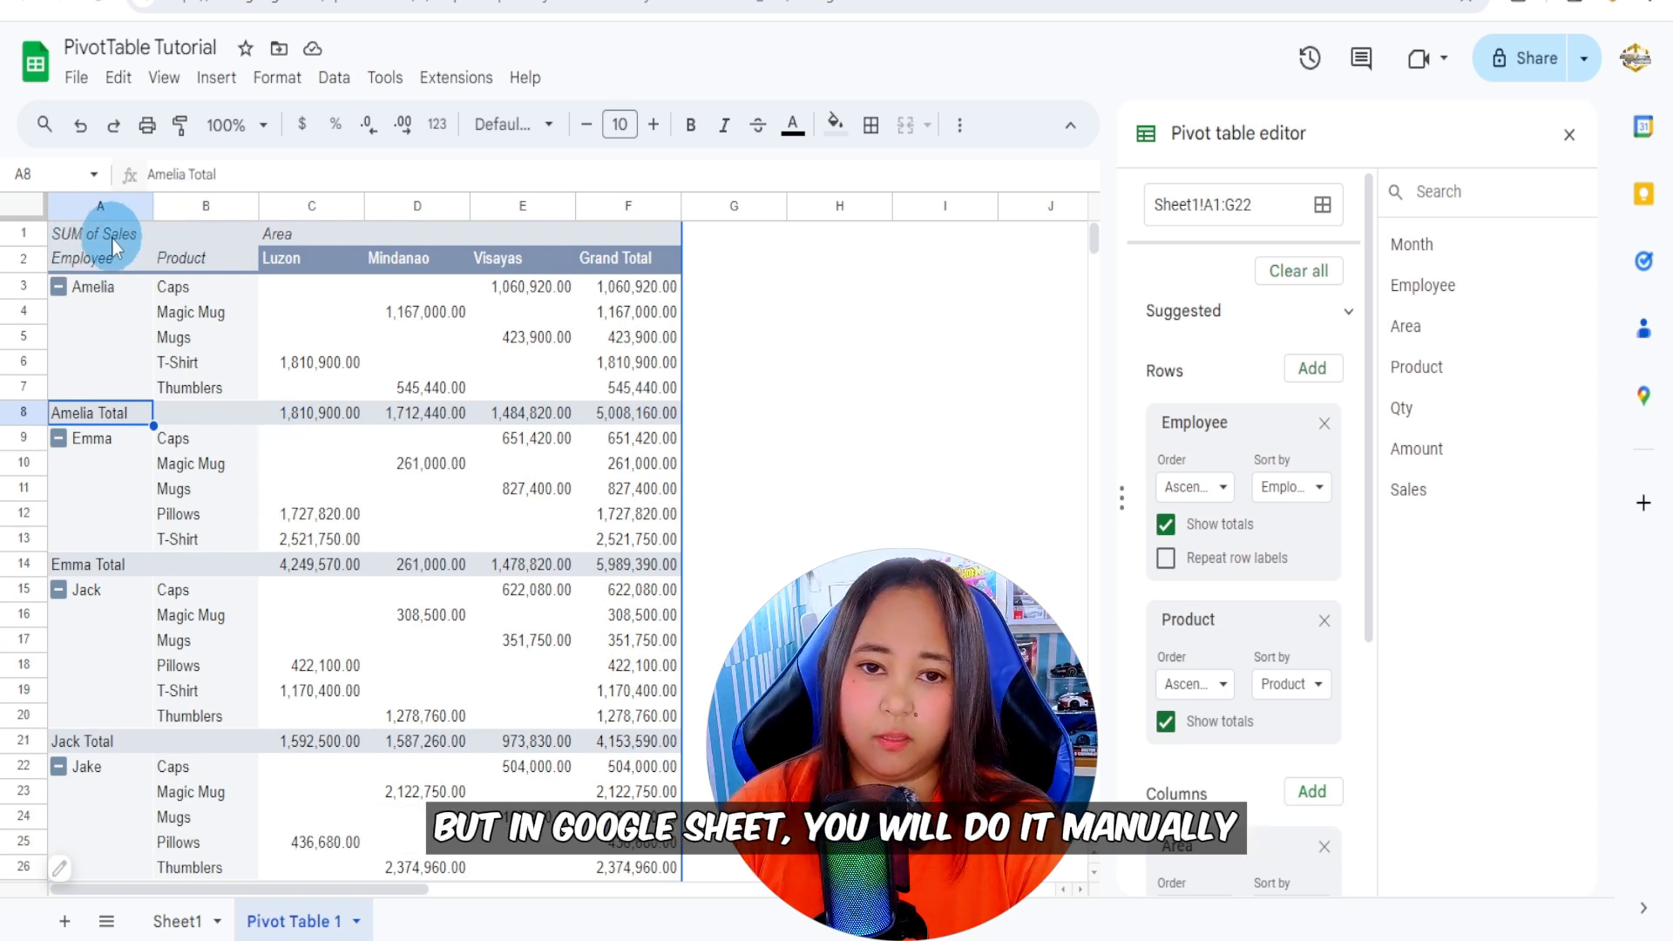
# Fill the pivot table's header row A2:F2 with cyan and set its text colour to black.
pyautogui.moveTo(112, 237); pyautogui.dragTo(667, 237)
pyautogui.moveTo(119, 264); pyautogui.dragTo(619, 264)
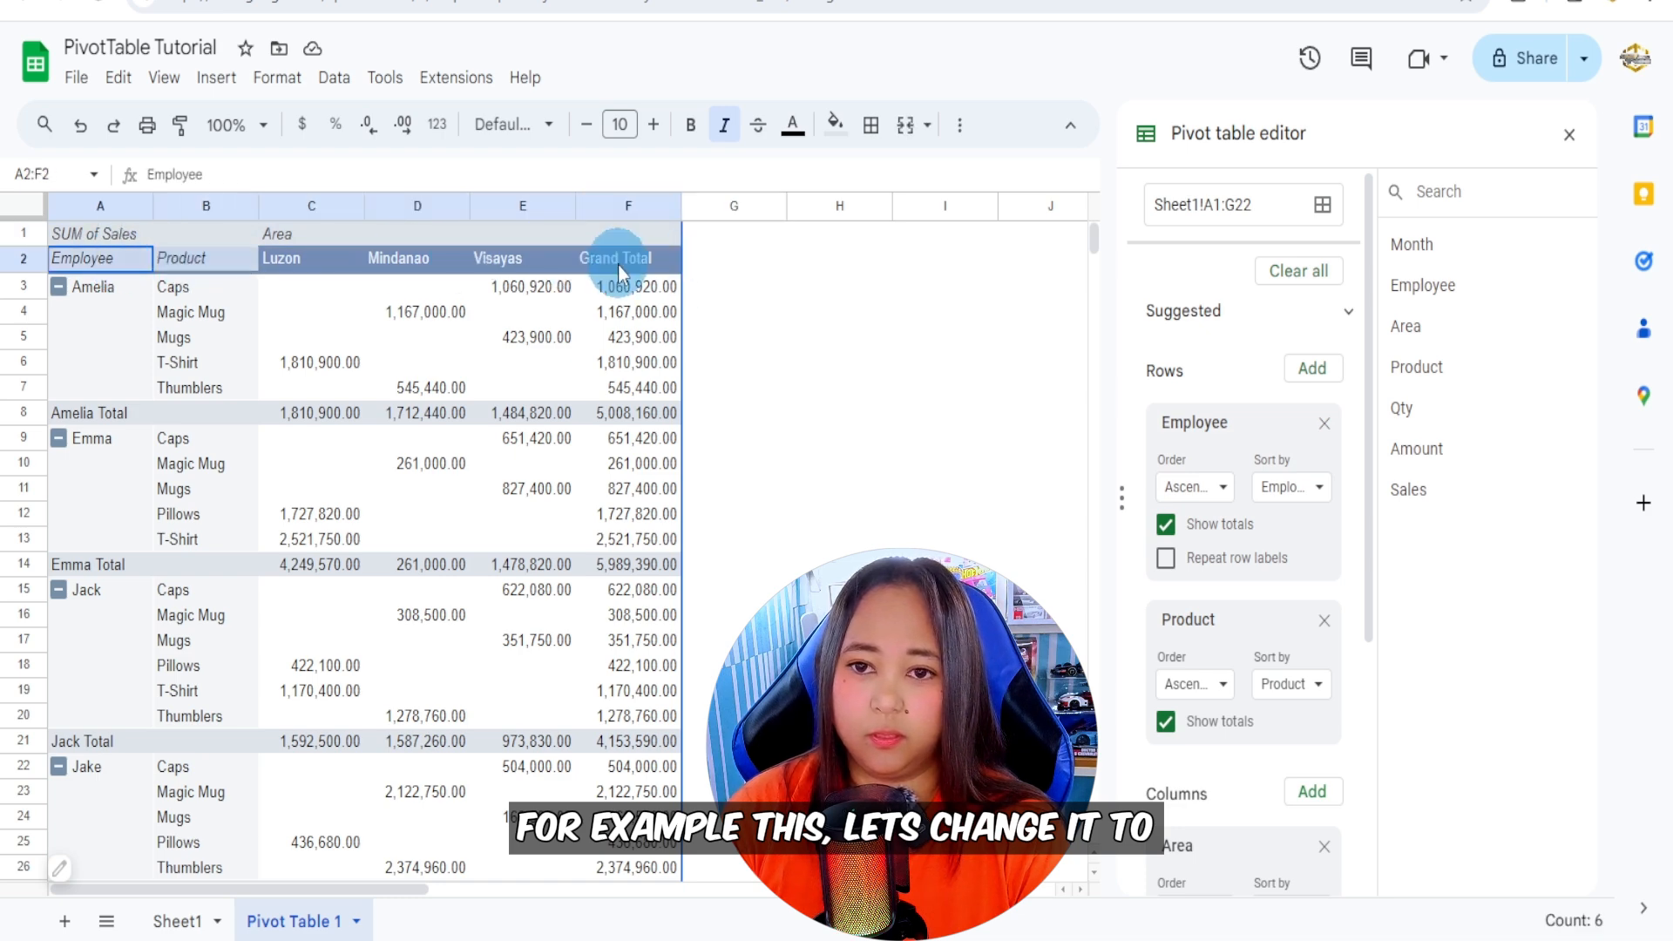
pyautogui.click(834, 125)
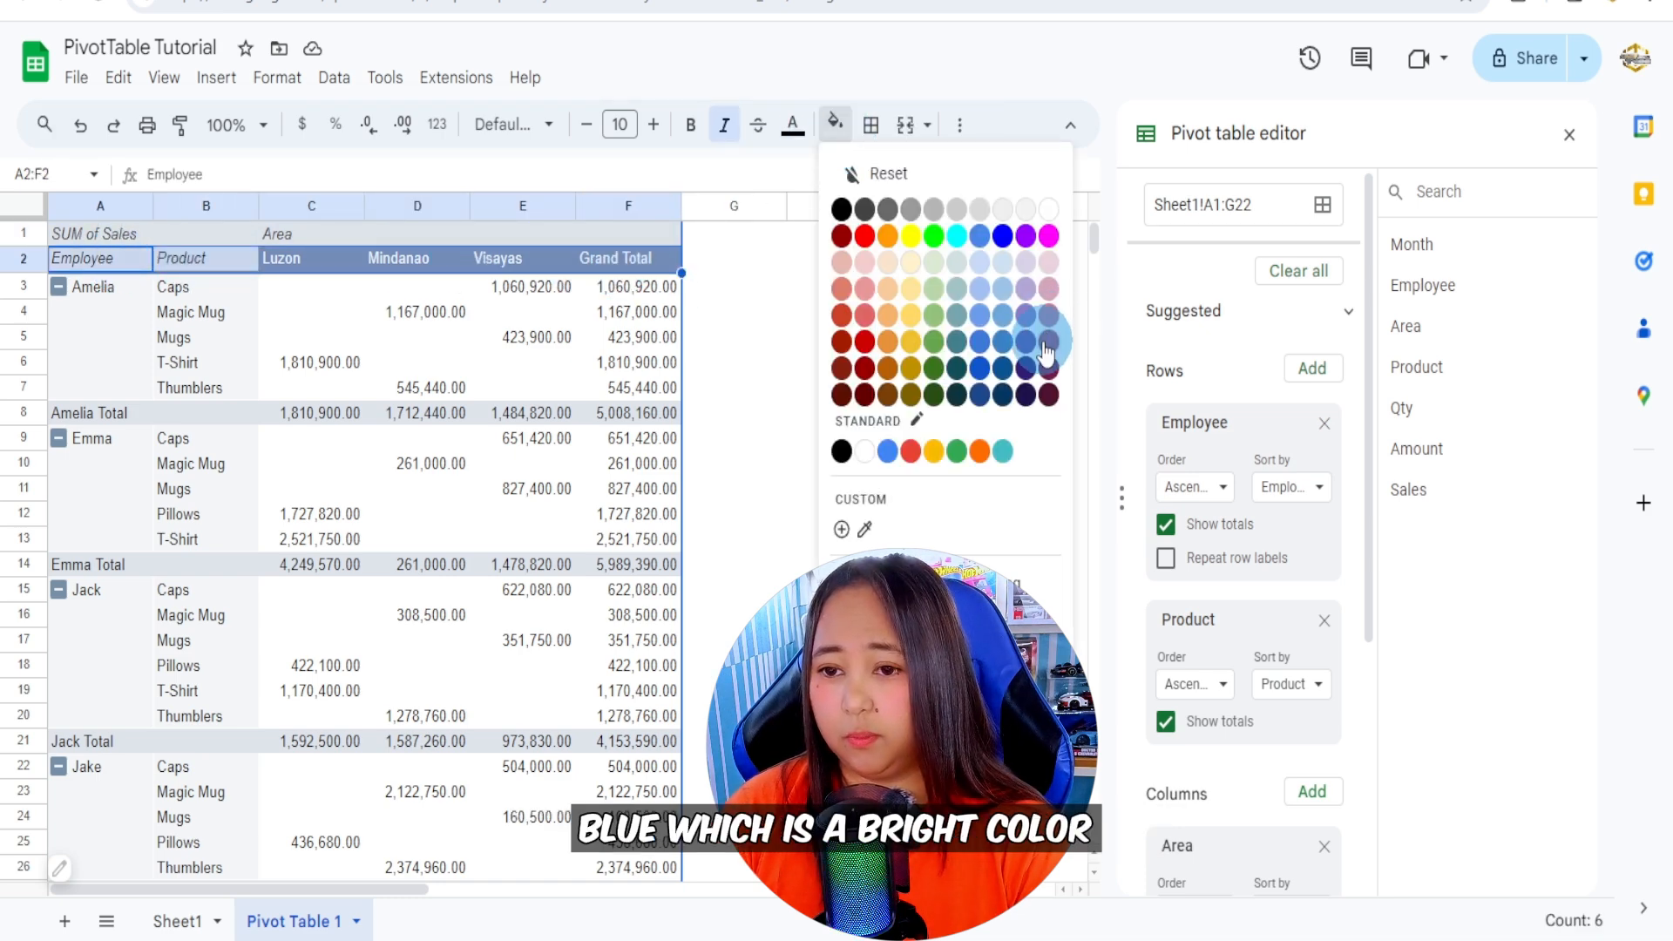
pyautogui.click(965, 244)
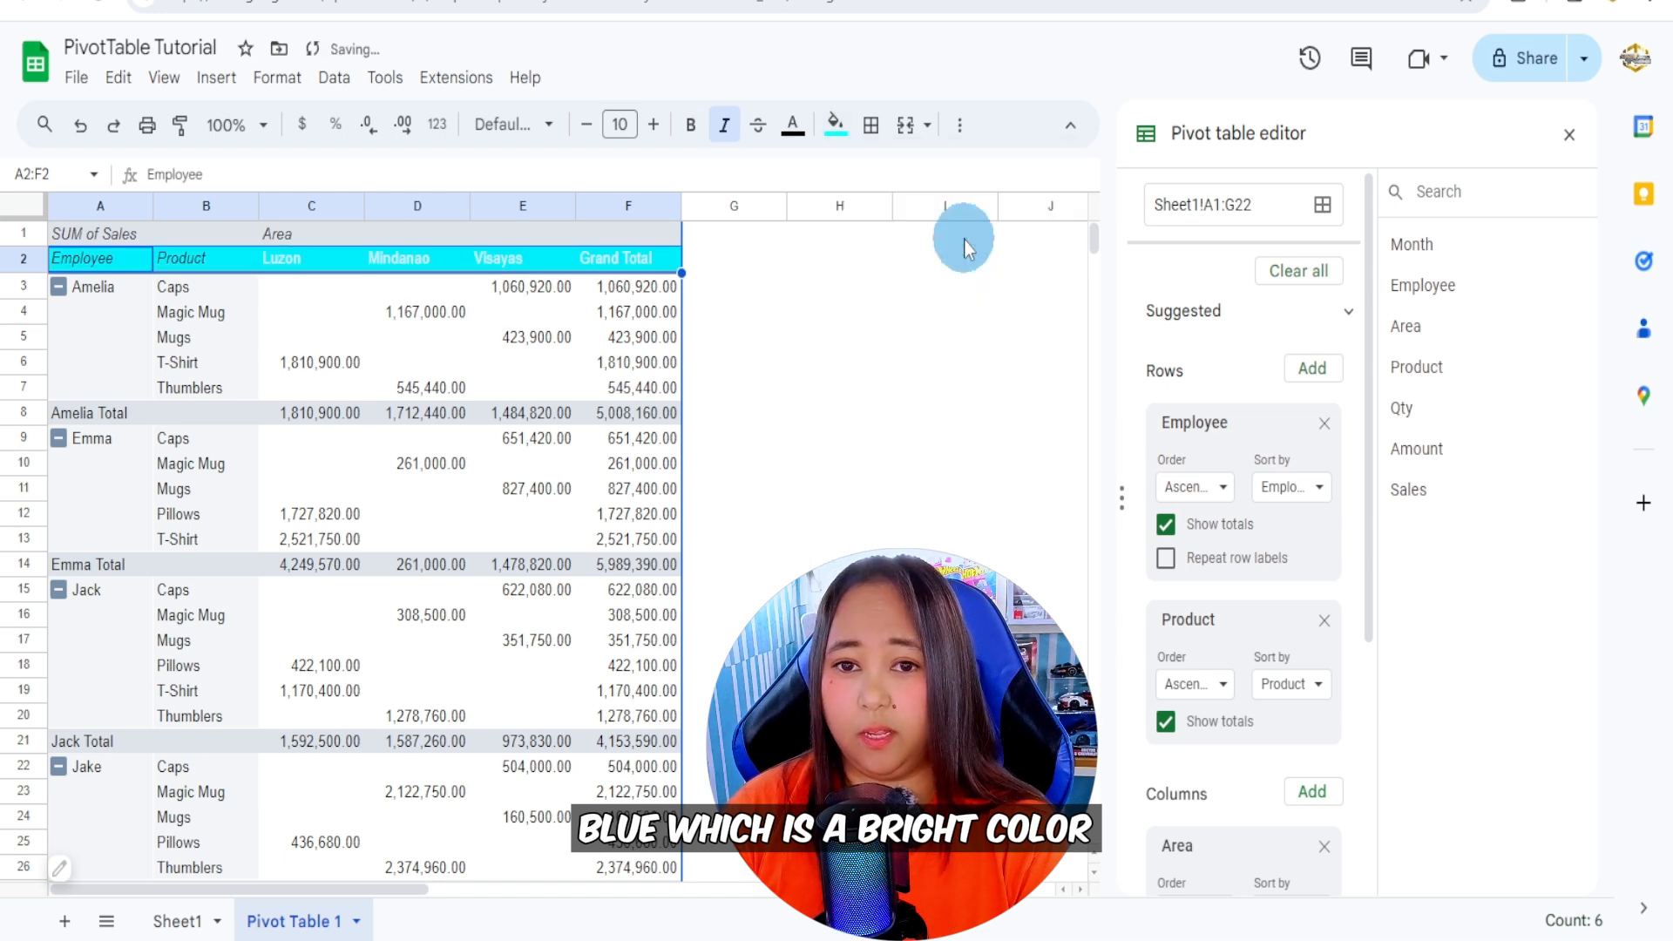
pyautogui.click(835, 125)
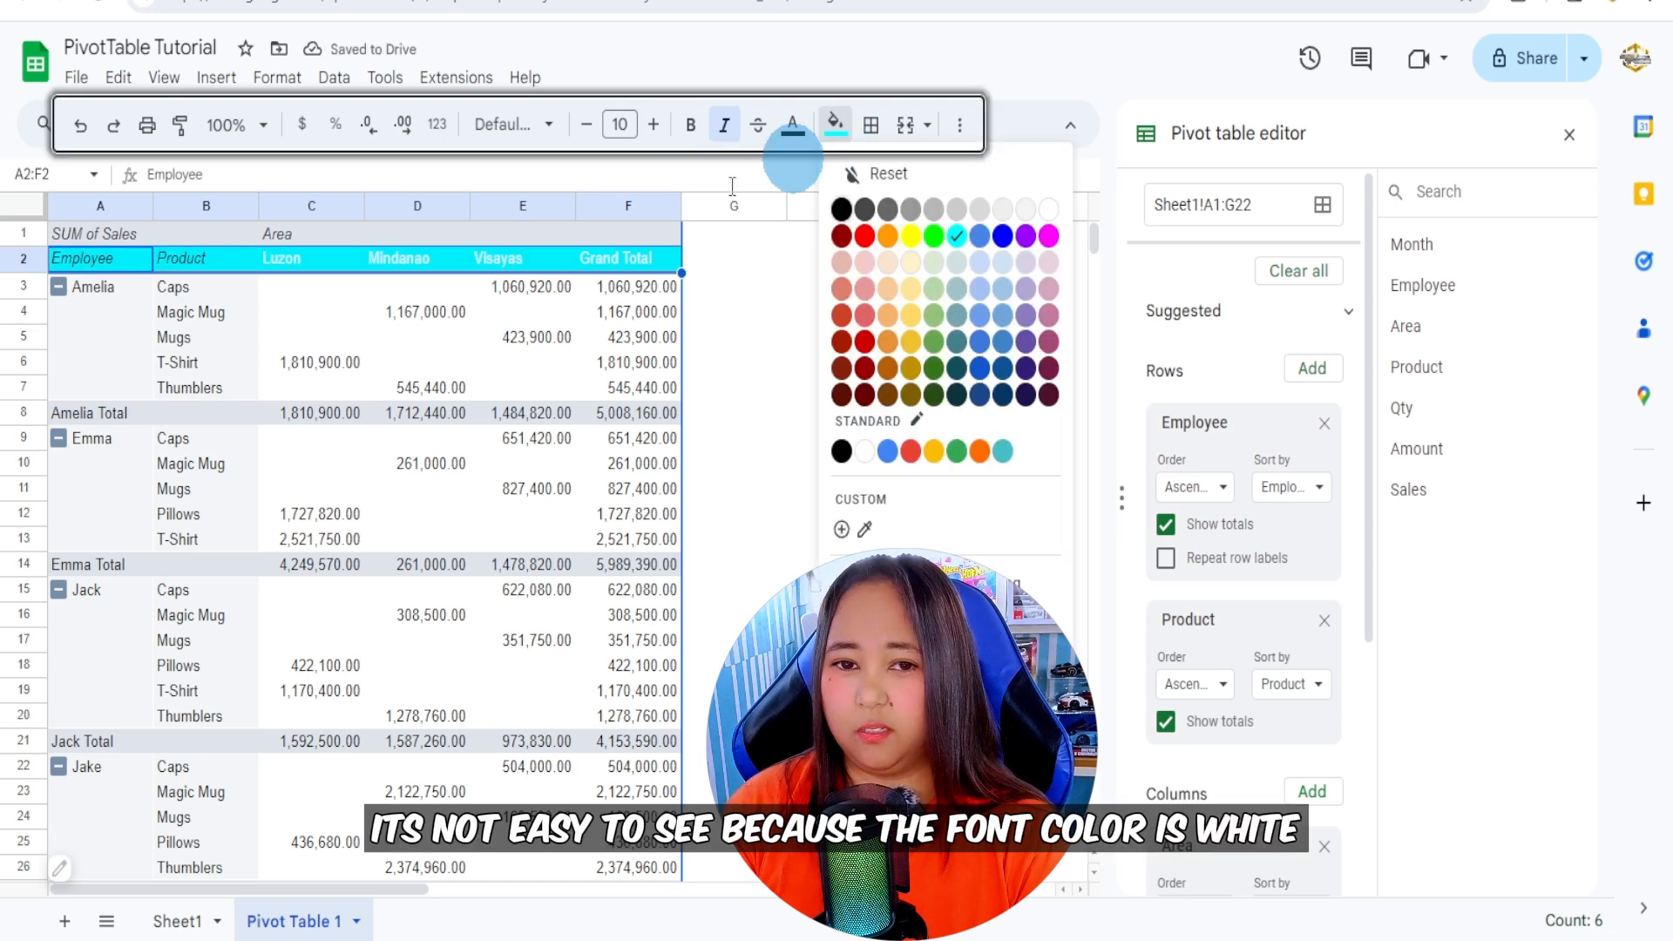
pyautogui.click(793, 126)
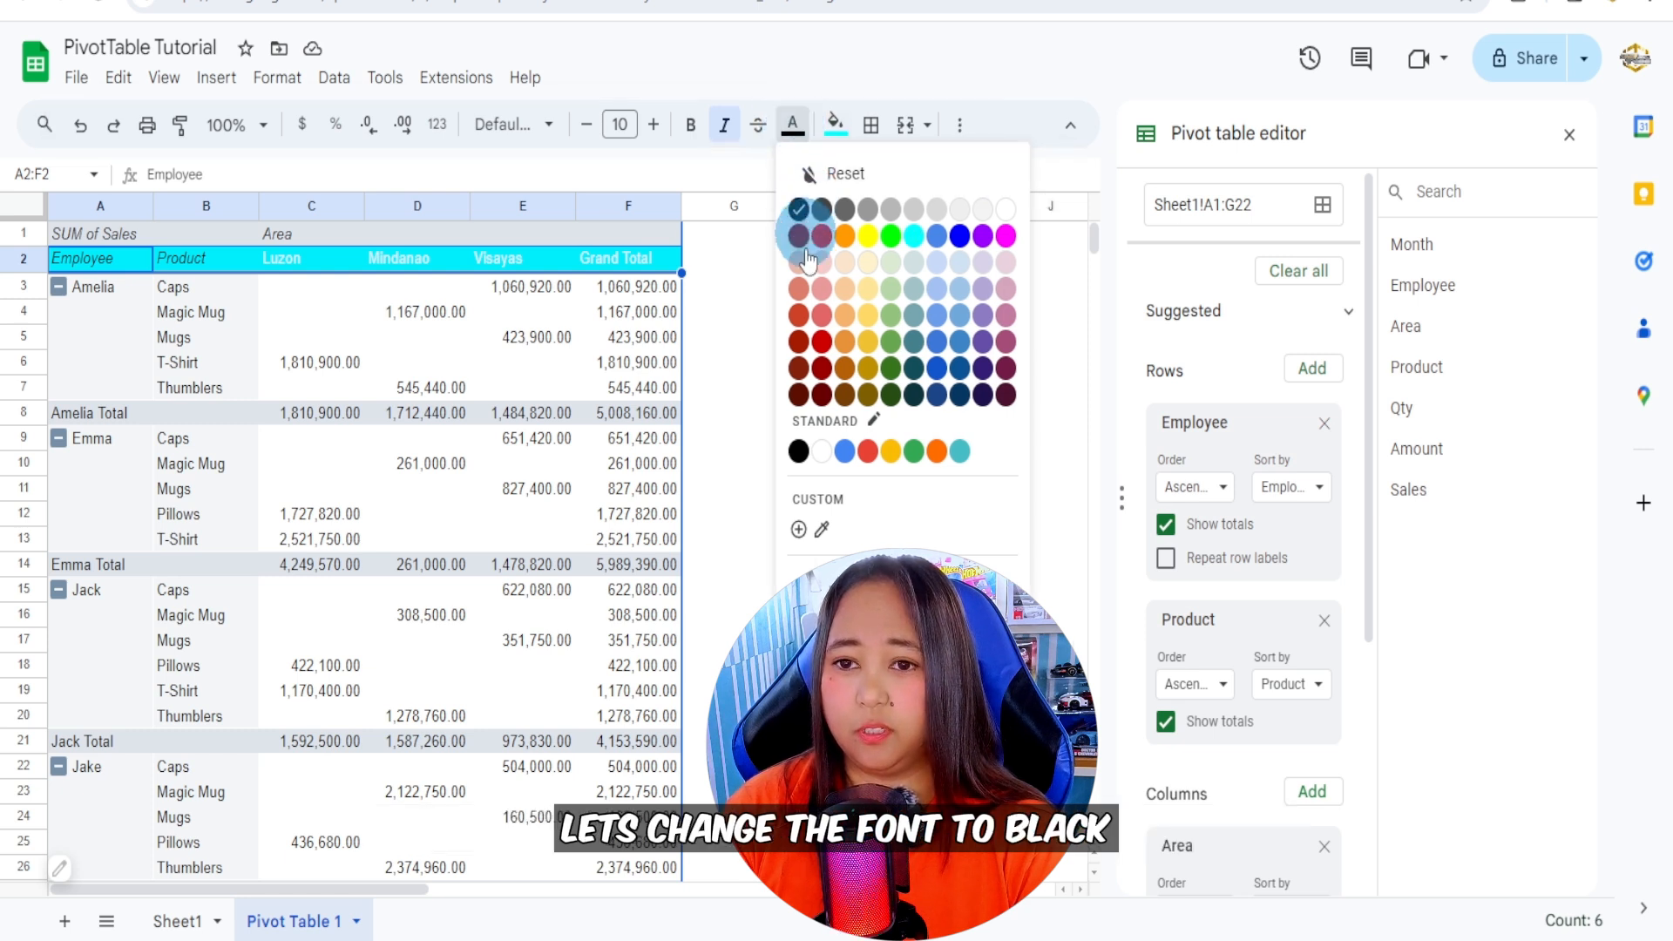
pyautogui.click(798, 450)
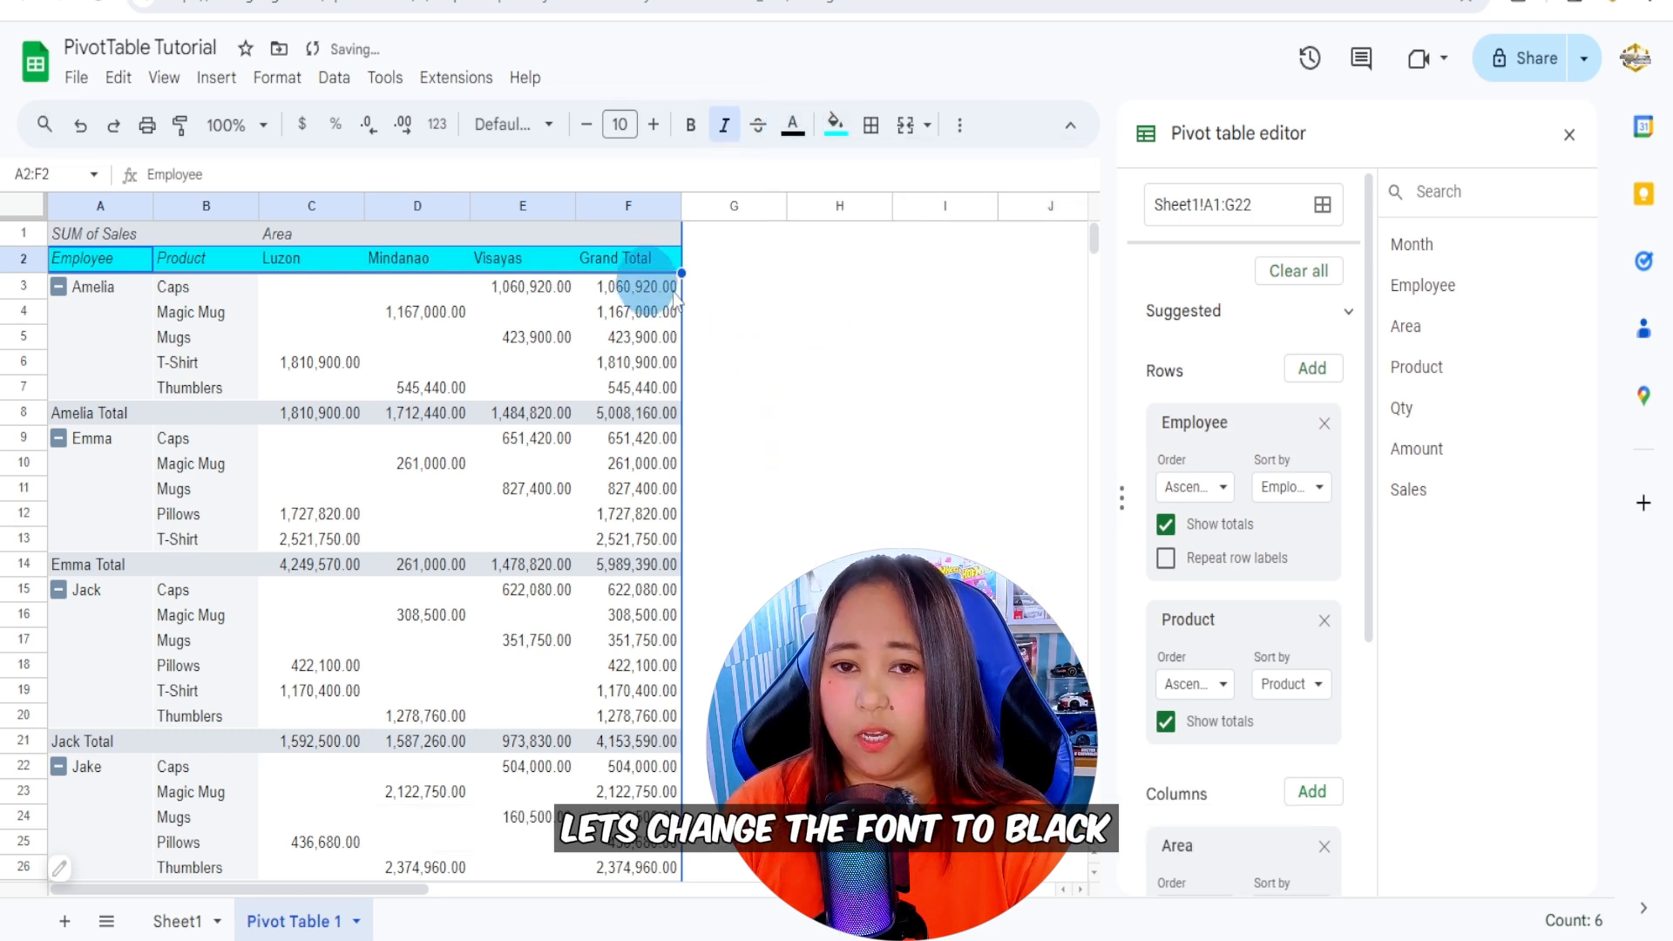
# Fill the first employee's total row, A8:F8, with light green.
pyautogui.click(314, 439)
pyautogui.moveTo(96, 409); pyautogui.dragTo(628, 415)
pyautogui.click(835, 124)
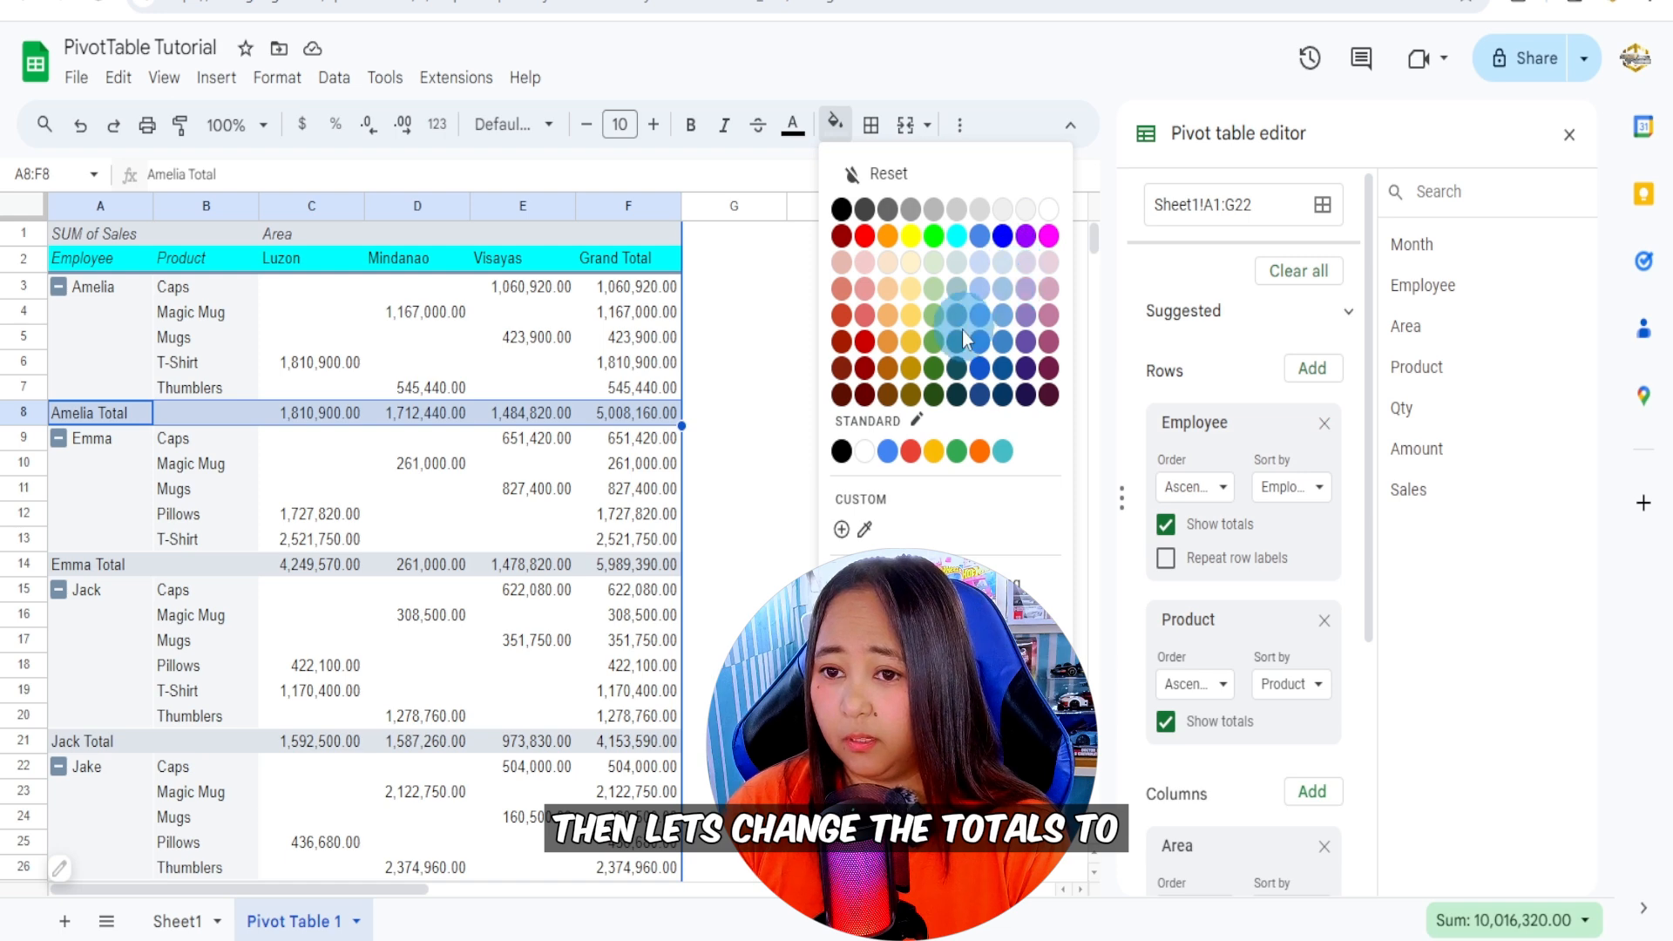
pyautogui.click(933, 290)
# Fill the second employee's total row, A14:F14, with a slightly darker green than the first total row.
pyautogui.moveTo(96, 564); pyautogui.dragTo(628, 565)
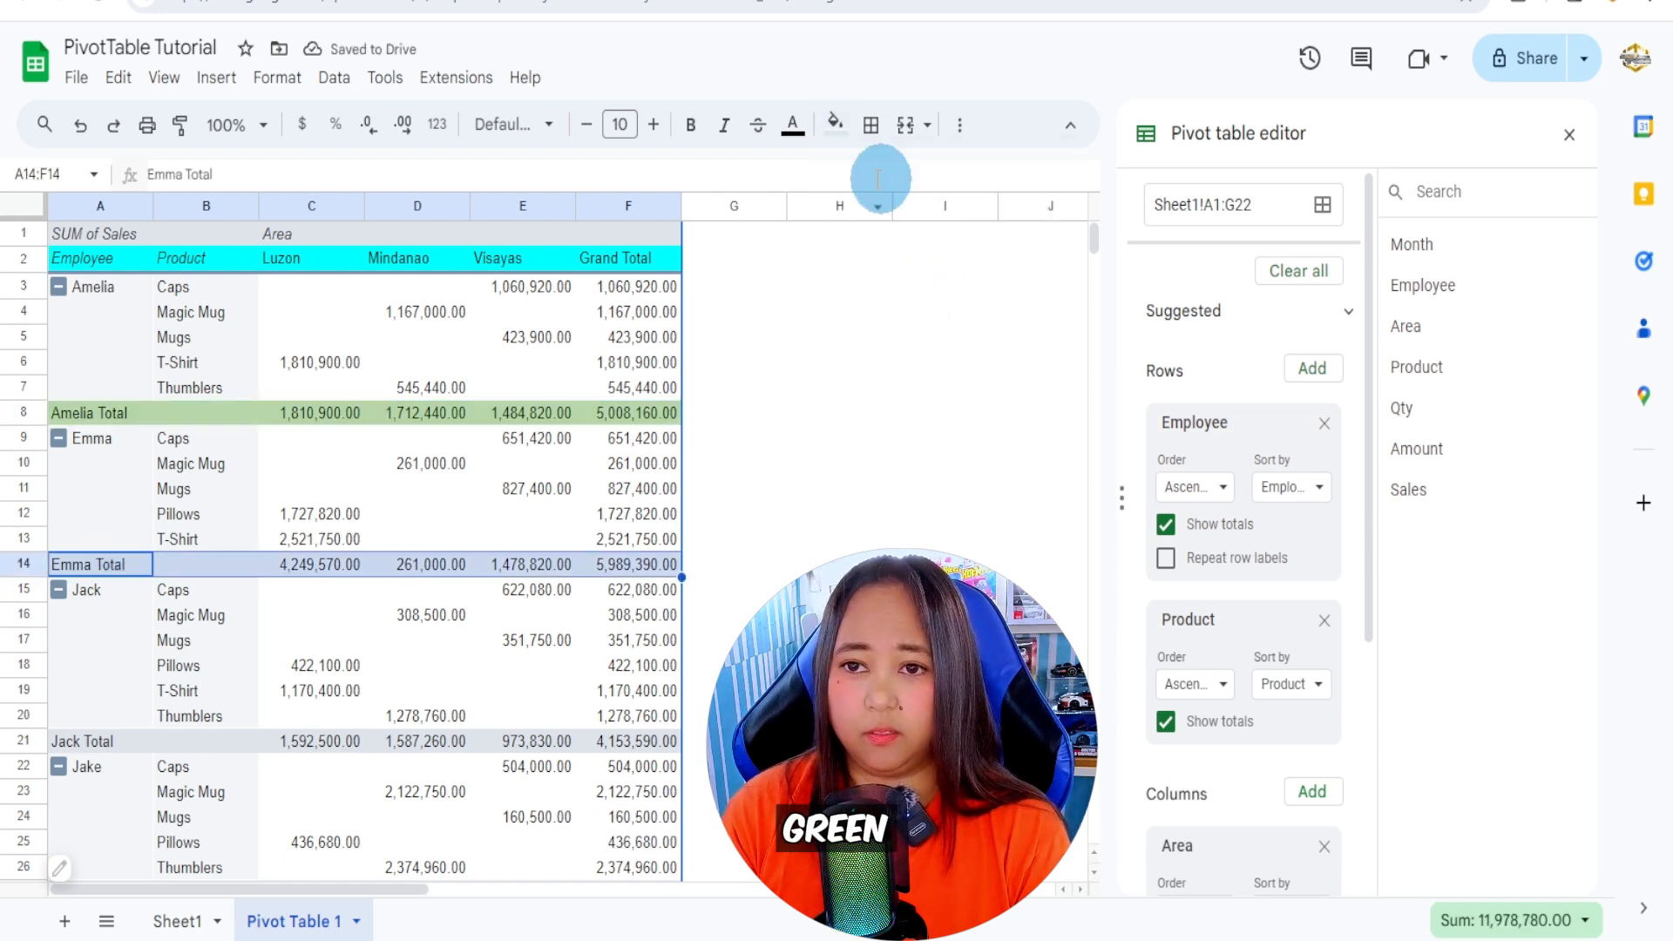
pyautogui.click(835, 123)
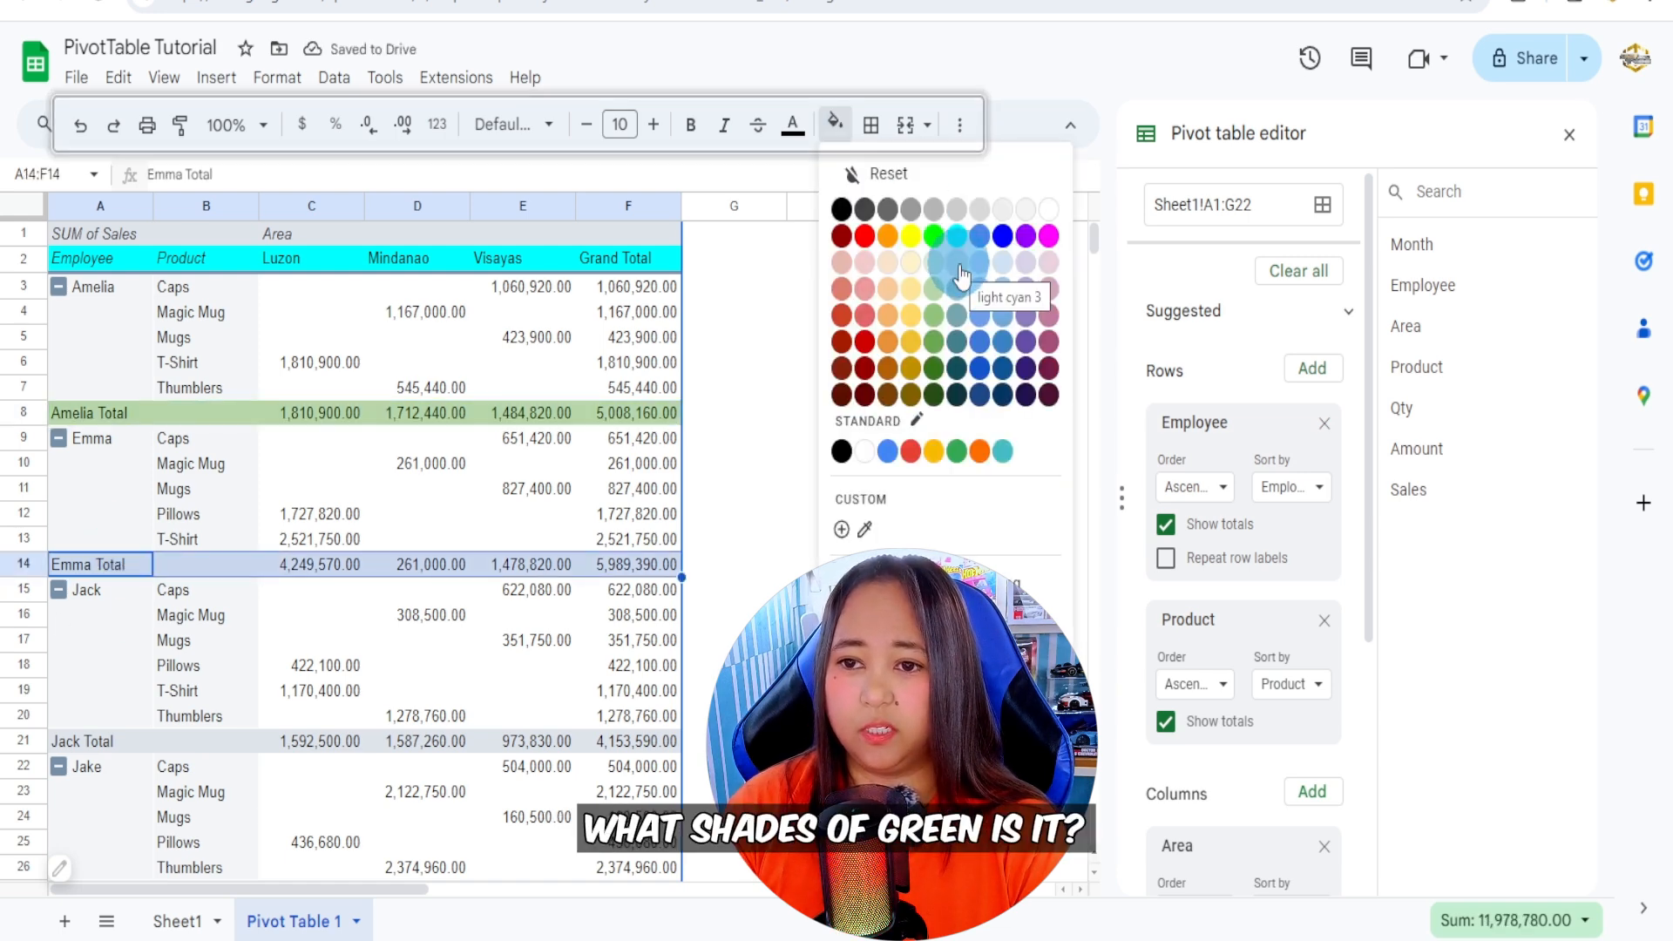
pyautogui.click(929, 298)
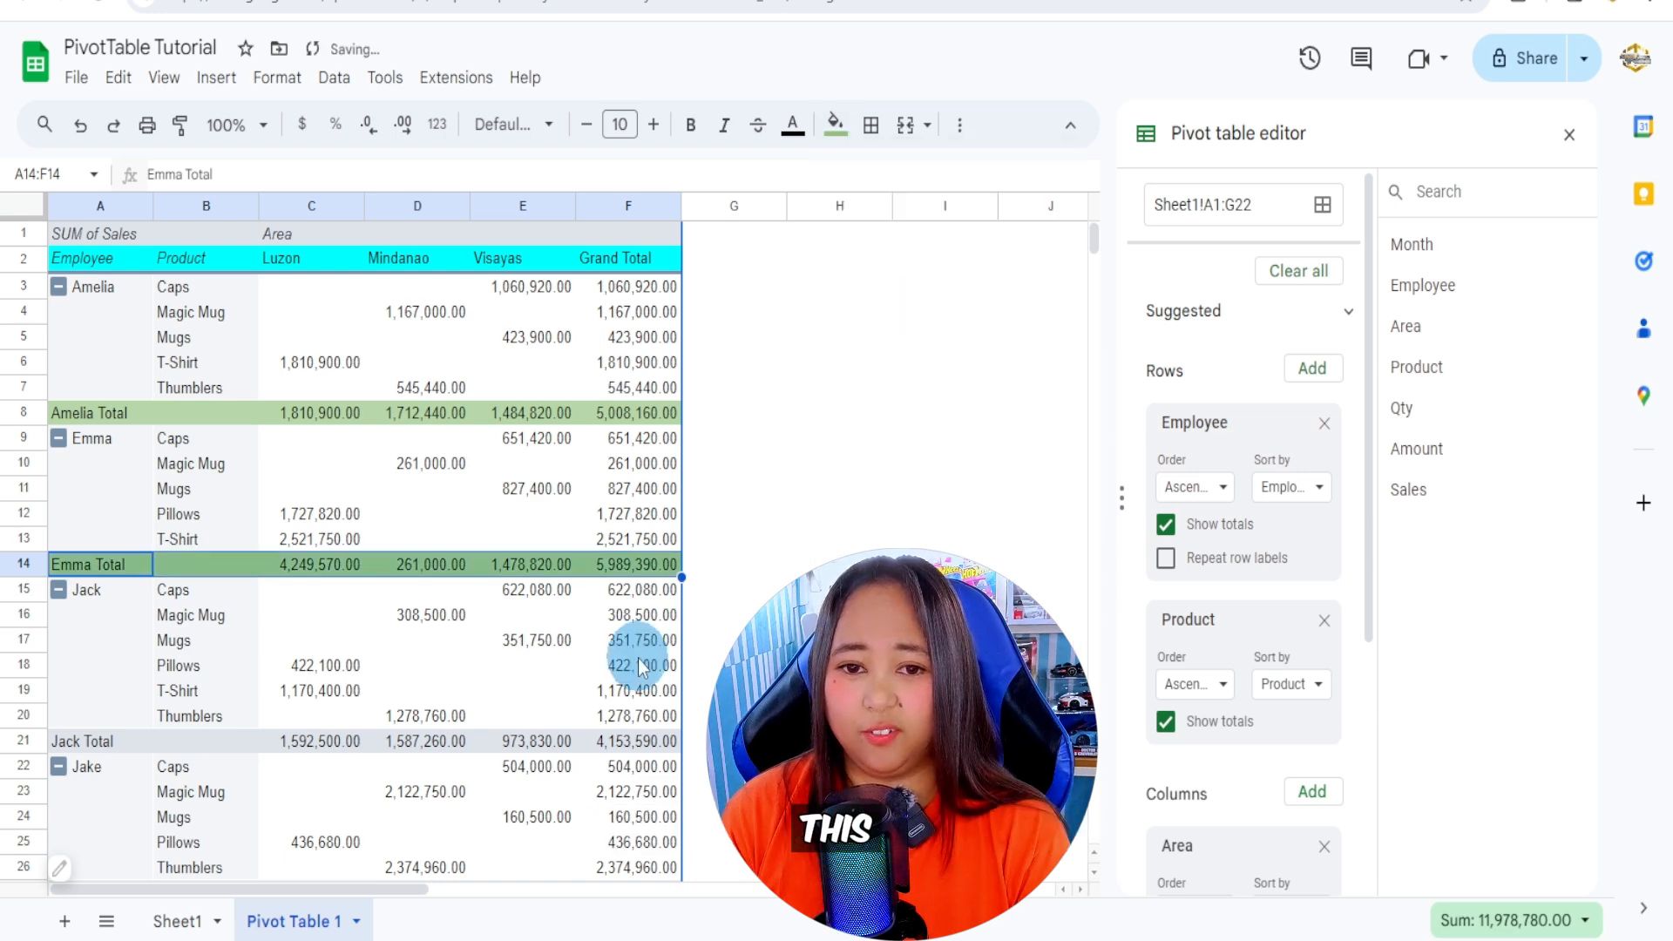
pyautogui.click(545, 514)
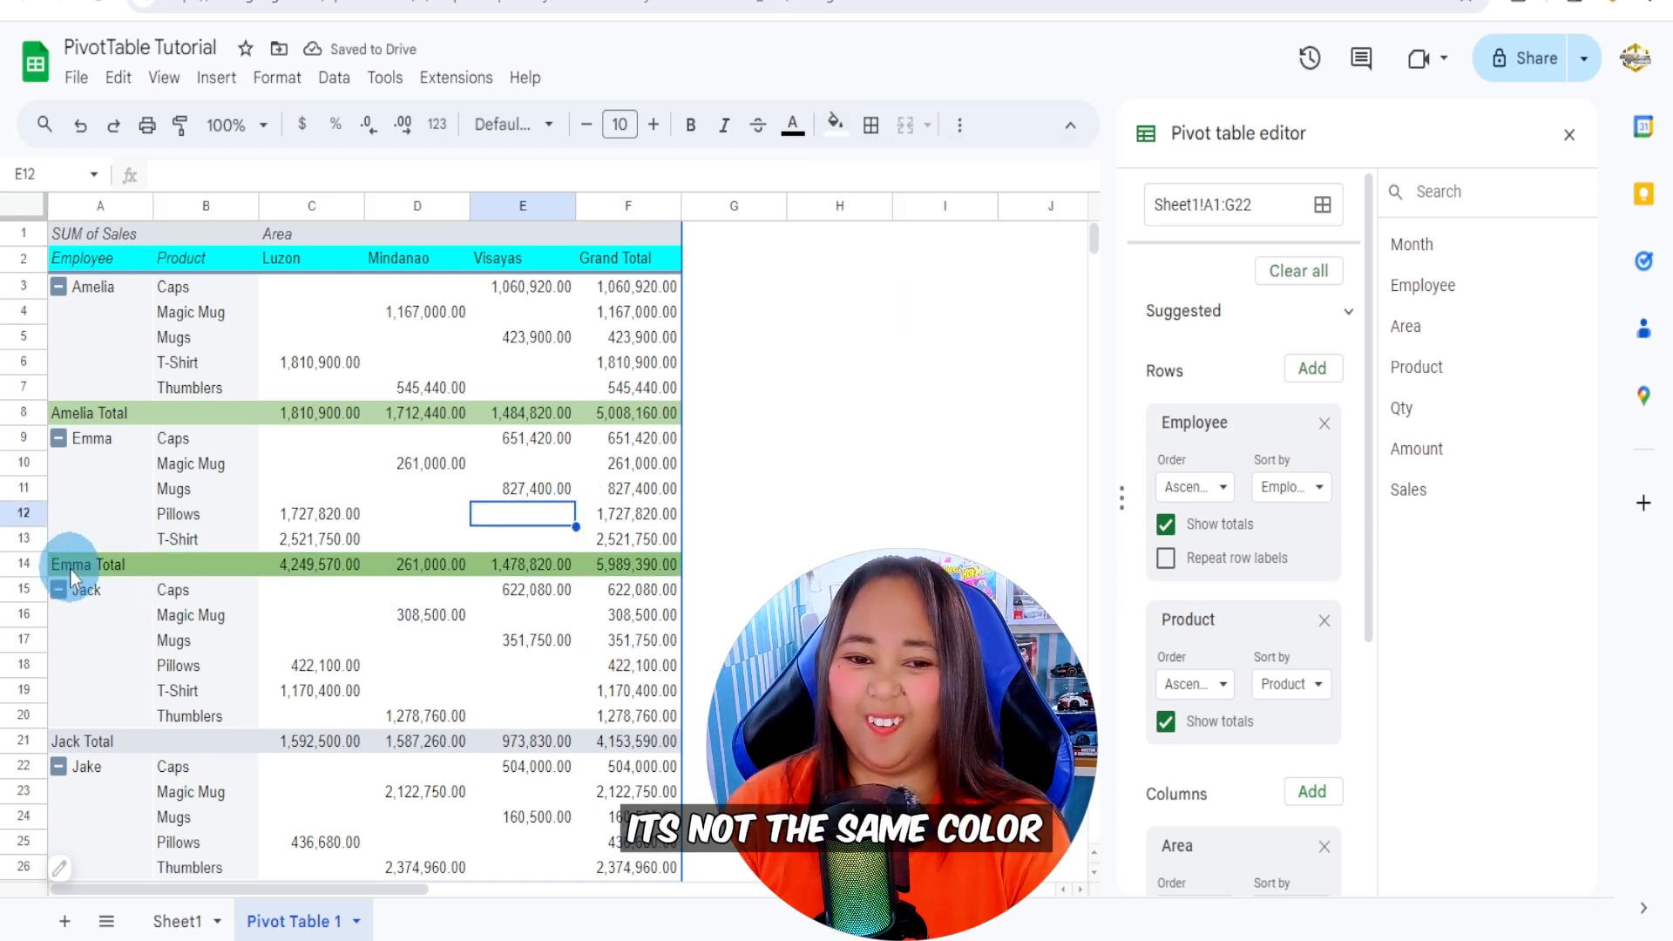
pyautogui.moveTo(83, 438); pyautogui.dragTo(310, 439)
# Fill the Grand Total row A28:F28 with yellow and check the colours across the whole table.
pyautogui.scroll(-3, 338, 728)
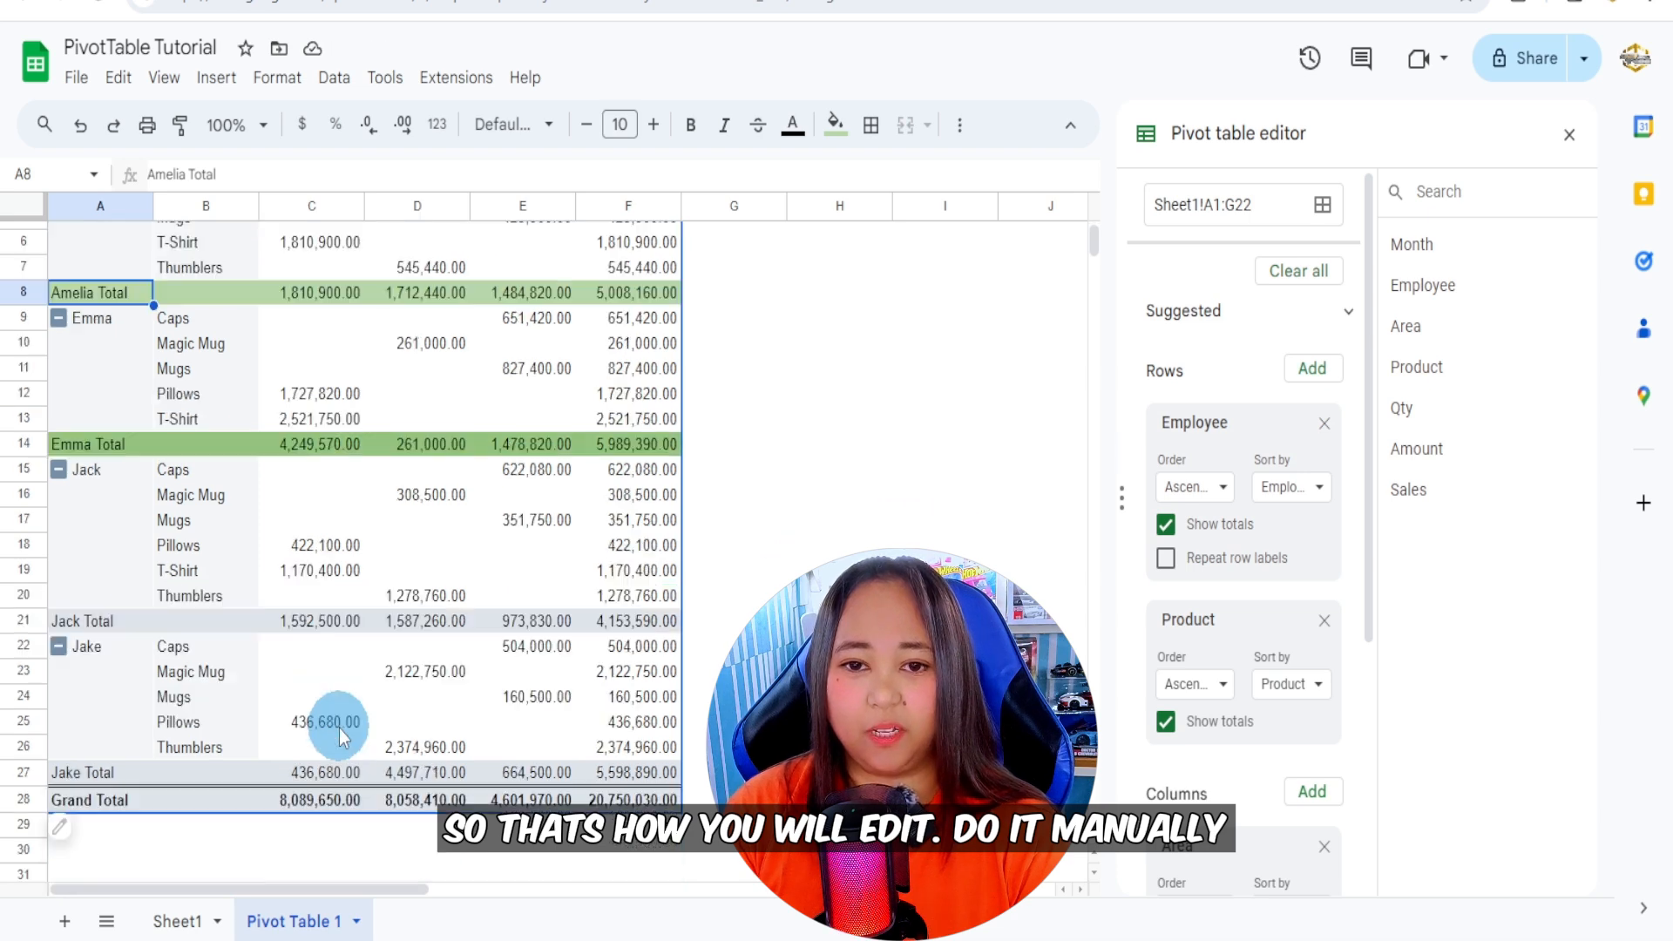
pyautogui.moveTo(108, 682); pyautogui.dragTo(612, 679)
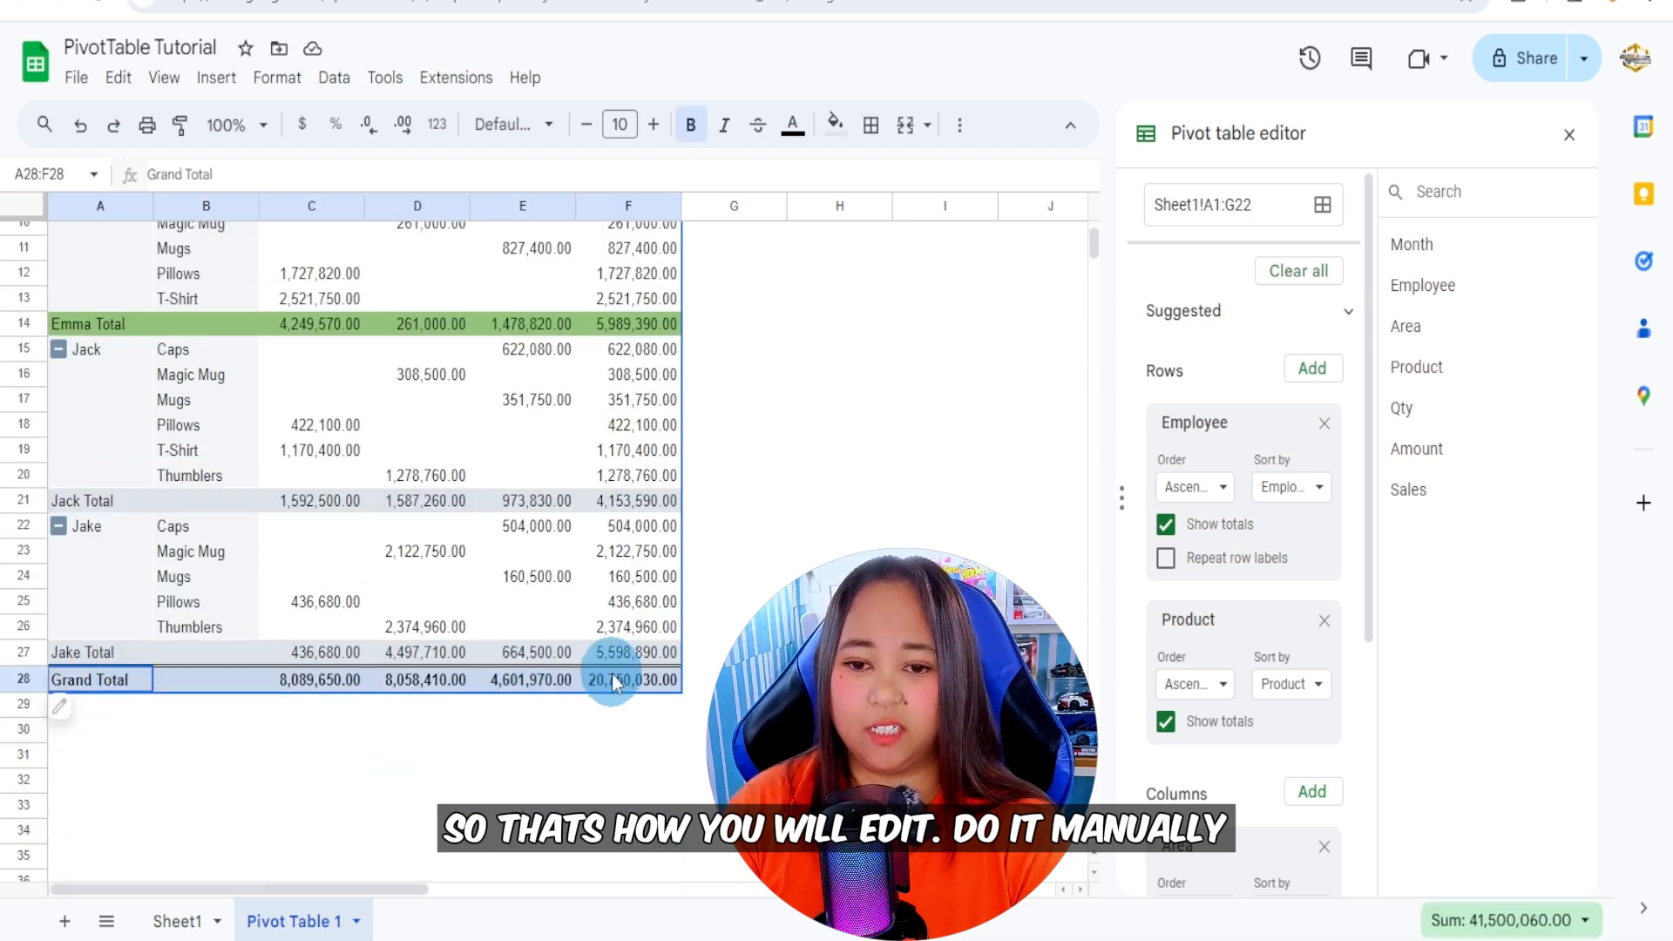
pyautogui.click(835, 124)
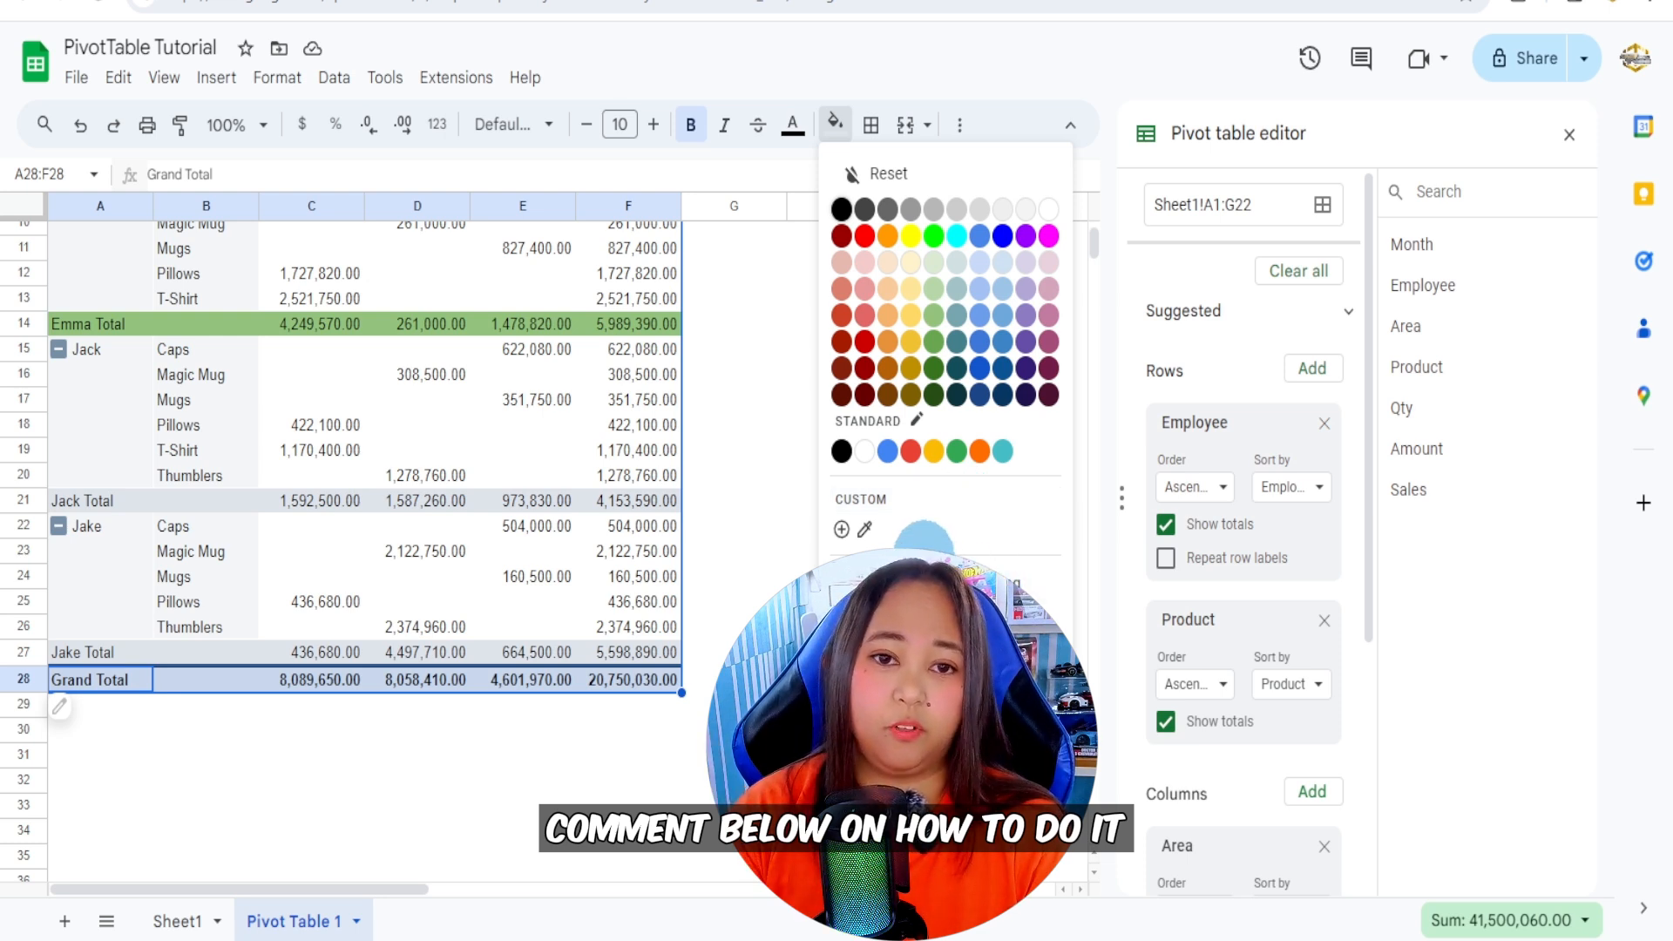
pyautogui.click(911, 235)
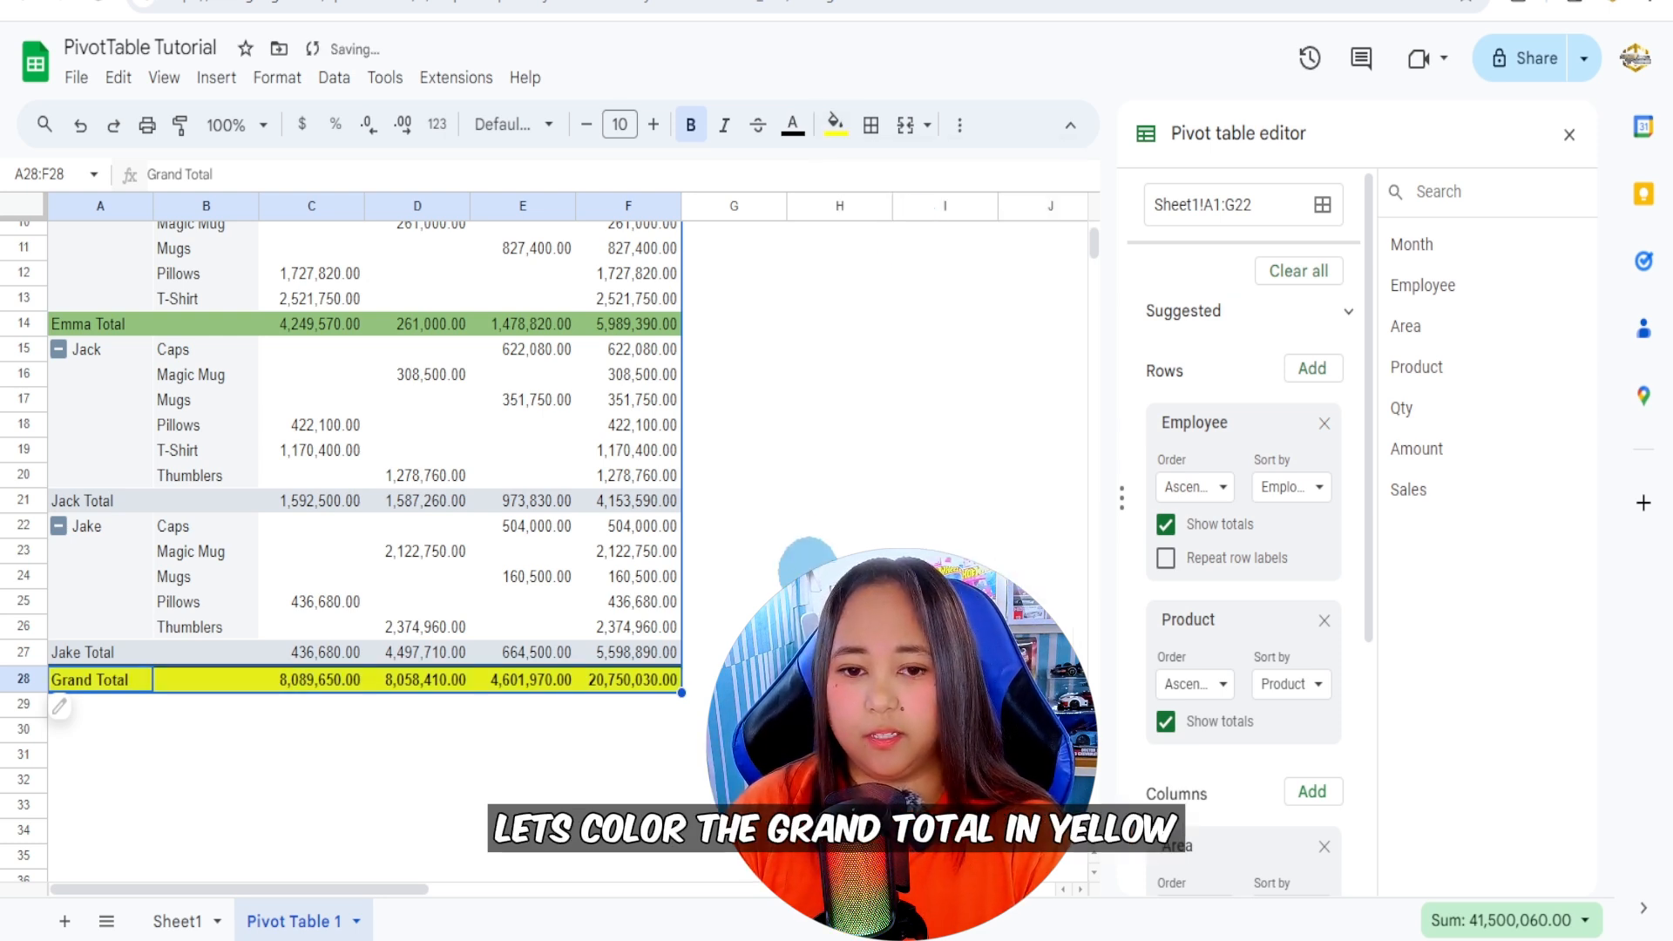
pyautogui.click(839, 576)
pyautogui.scroll(3, 839, 576)
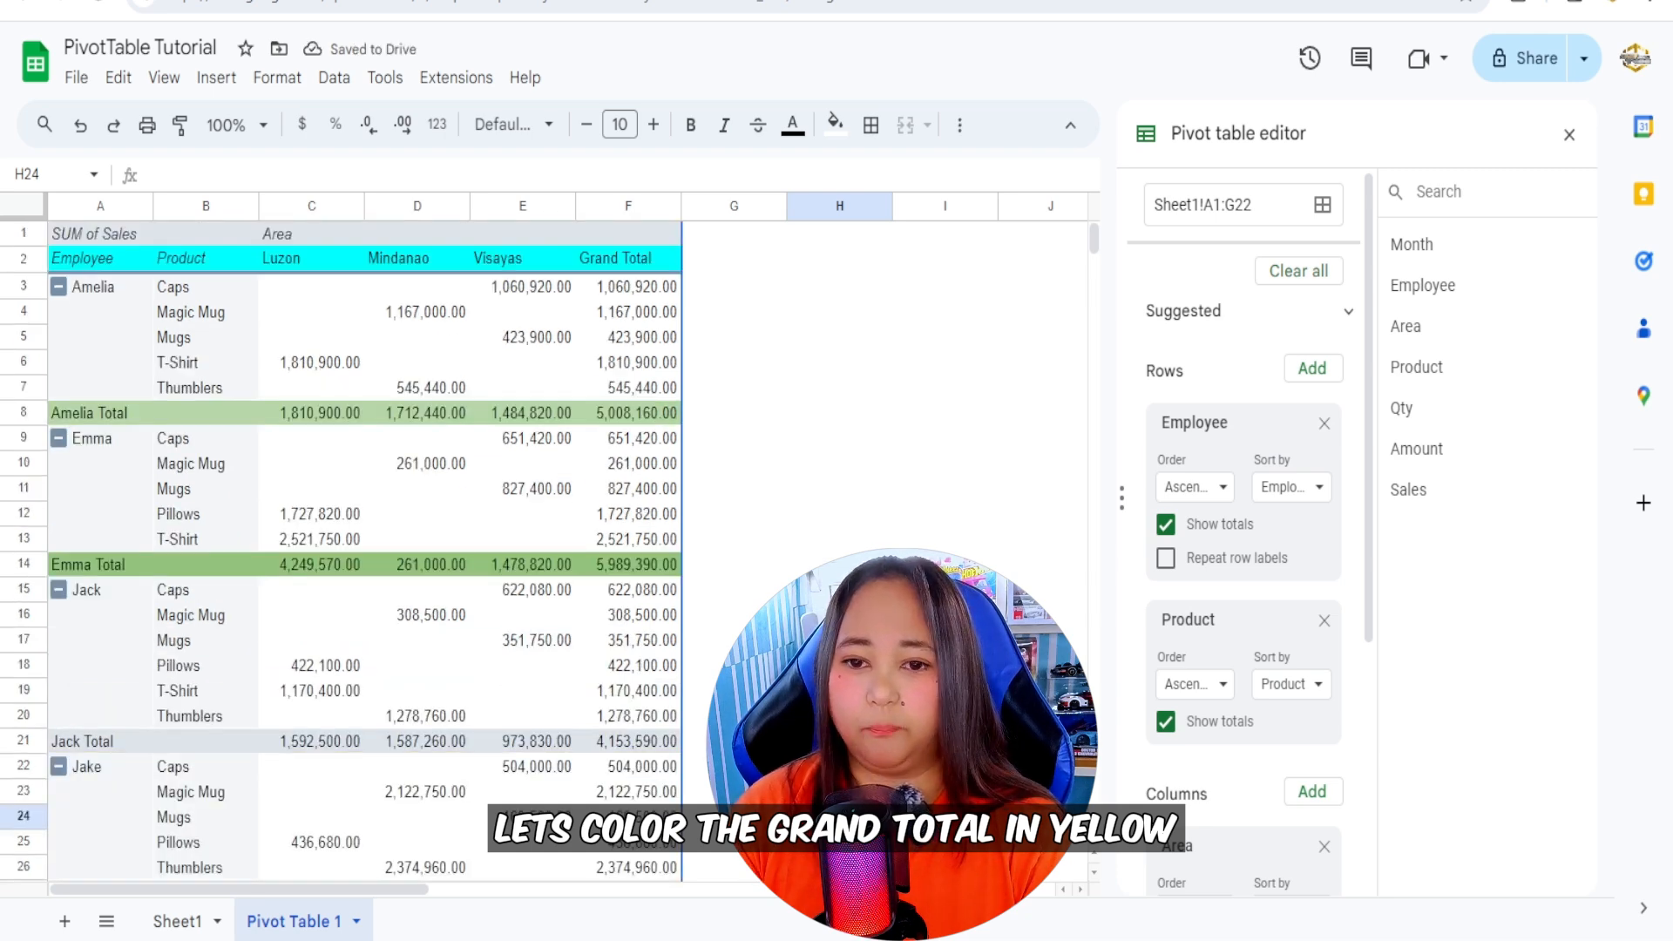
pyautogui.scroll(-3, 633, 691)
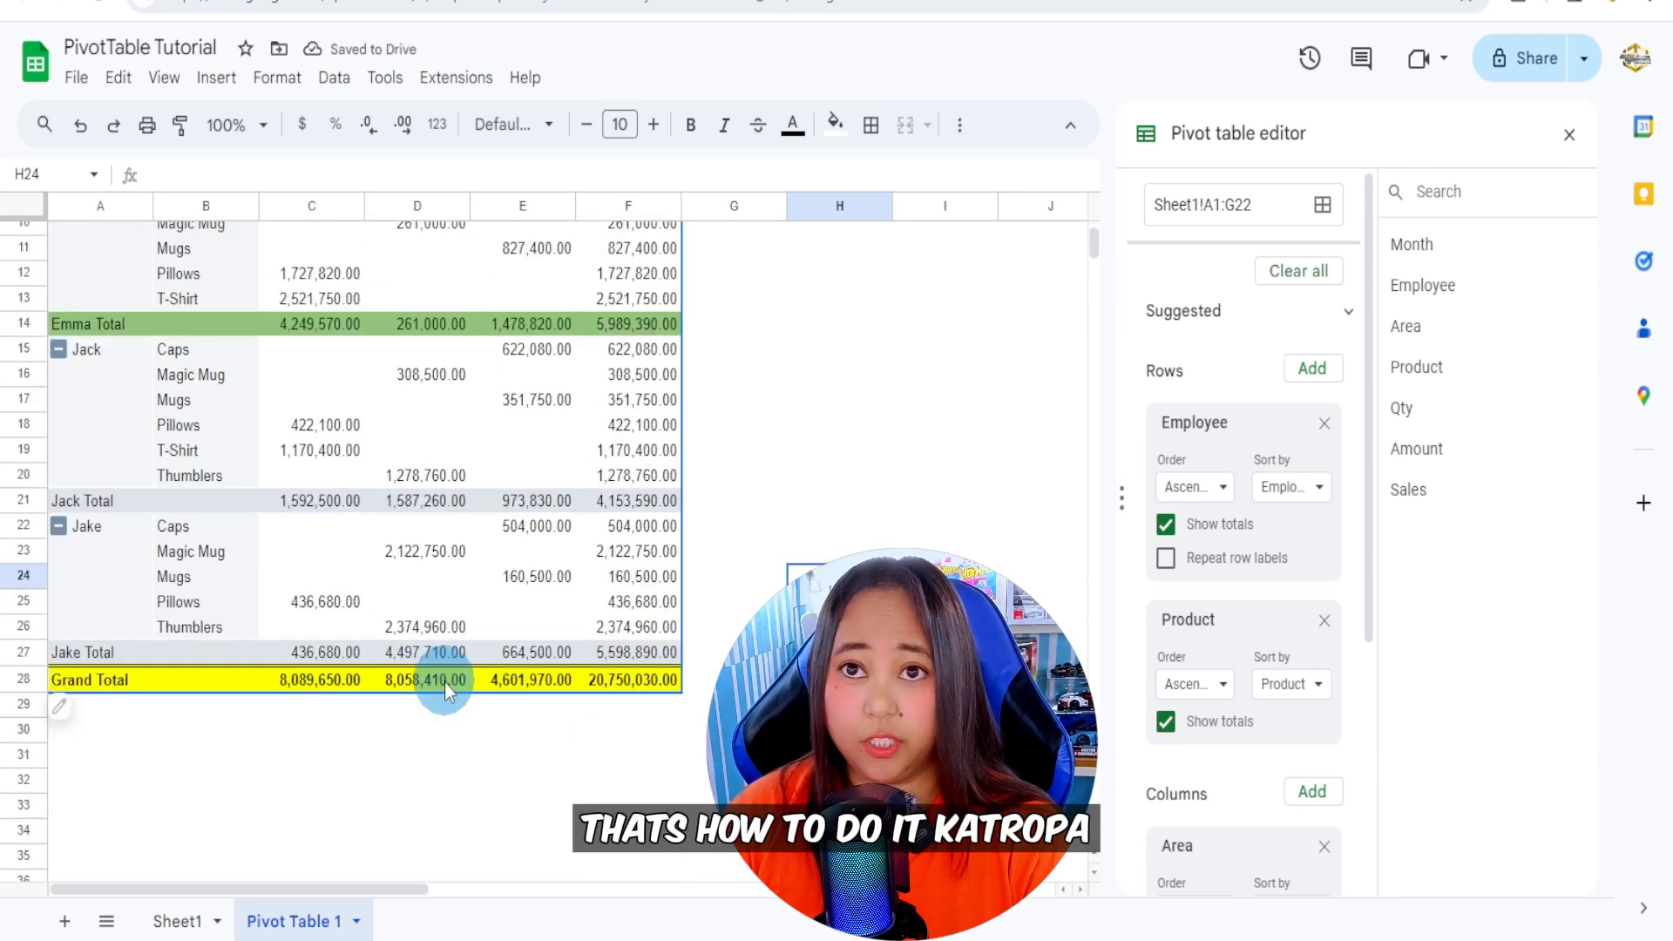
pyautogui.scroll(3, 462, 691)
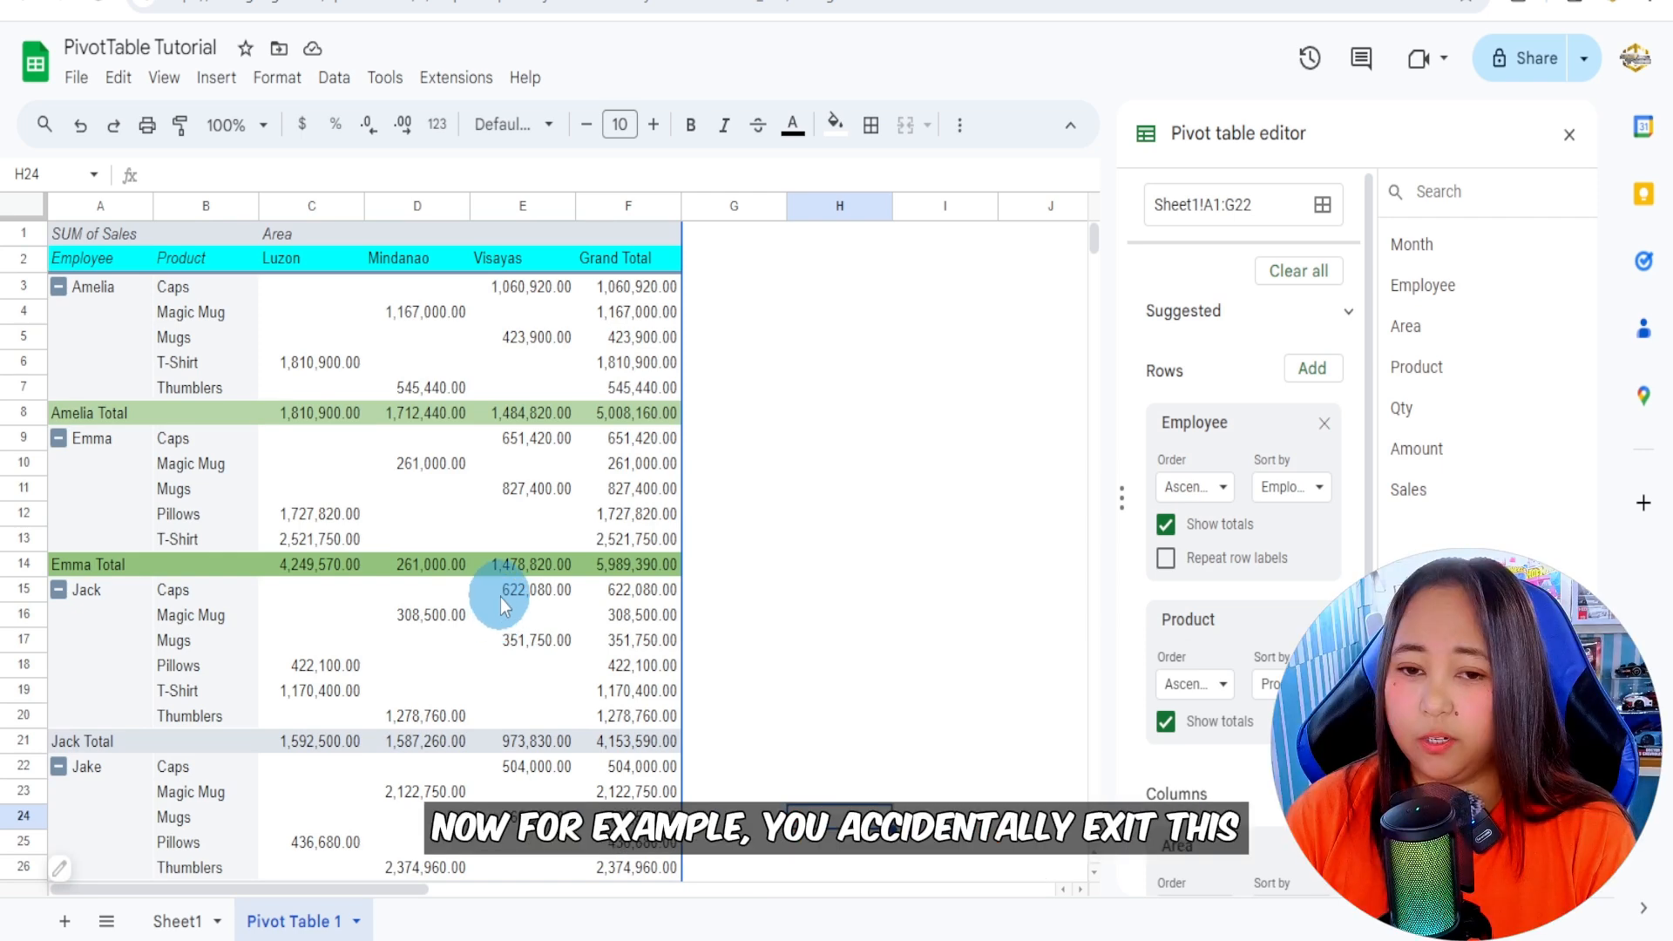
# Close the pivot table editor and select individual cells inside and outside the pivot table.
pyautogui.click(1570, 138)
pyautogui.click(1237, 340)
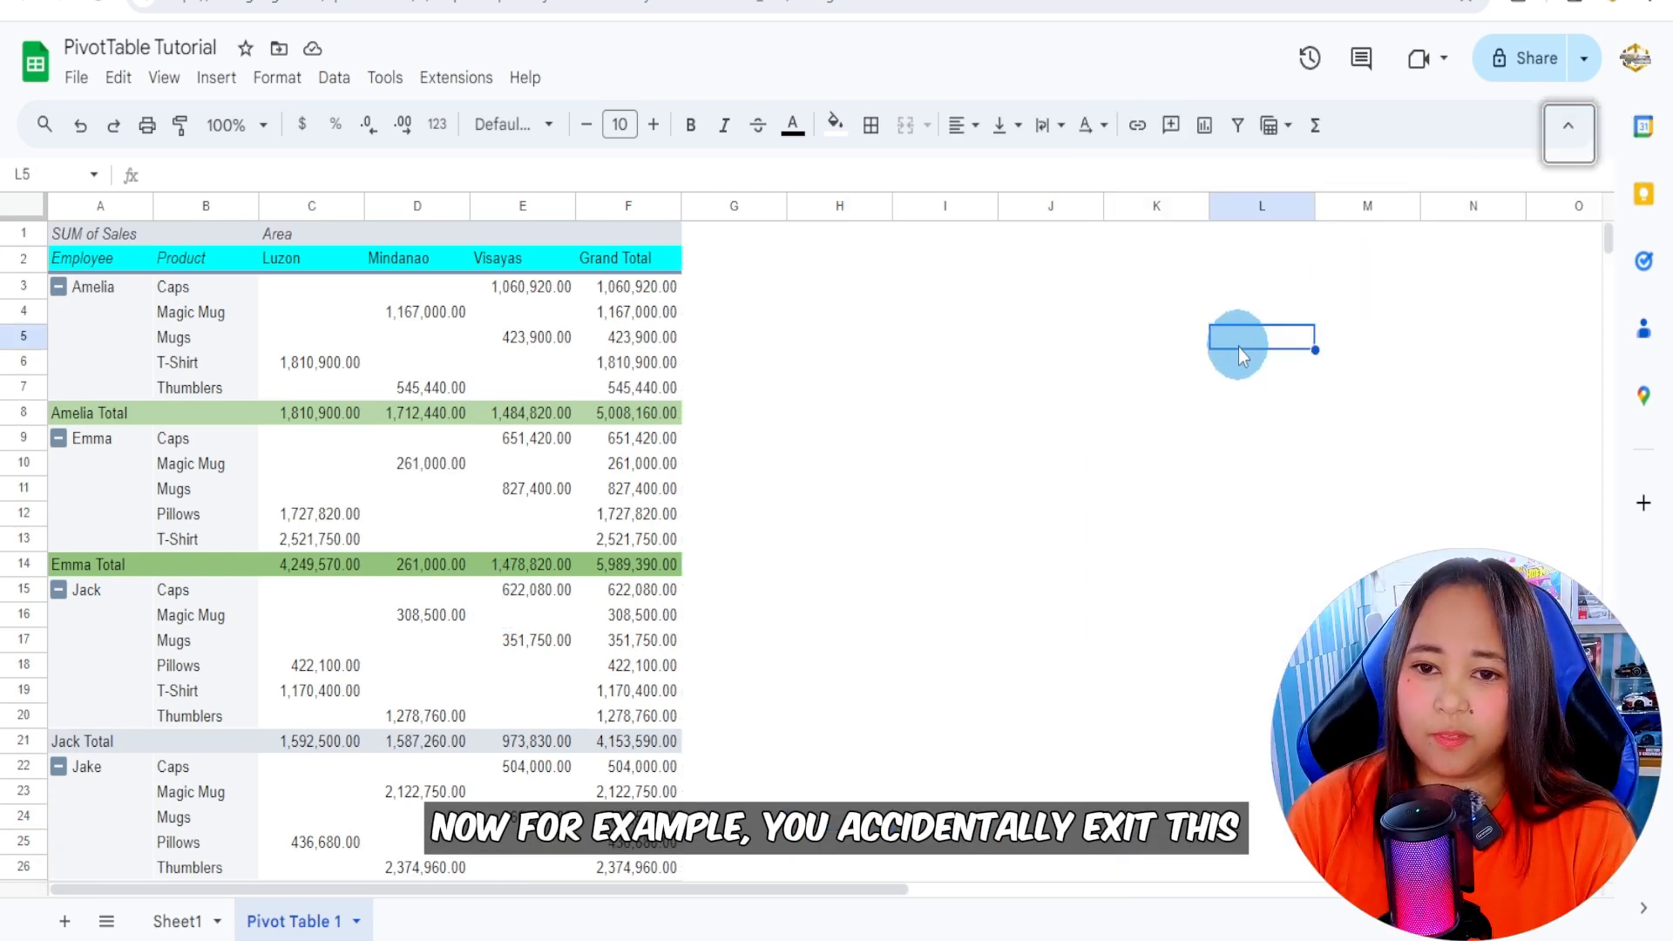
pyautogui.scroll(-3, 602, 445)
pyautogui.click(265, 404)
pyautogui.scroll(6, 265, 404)
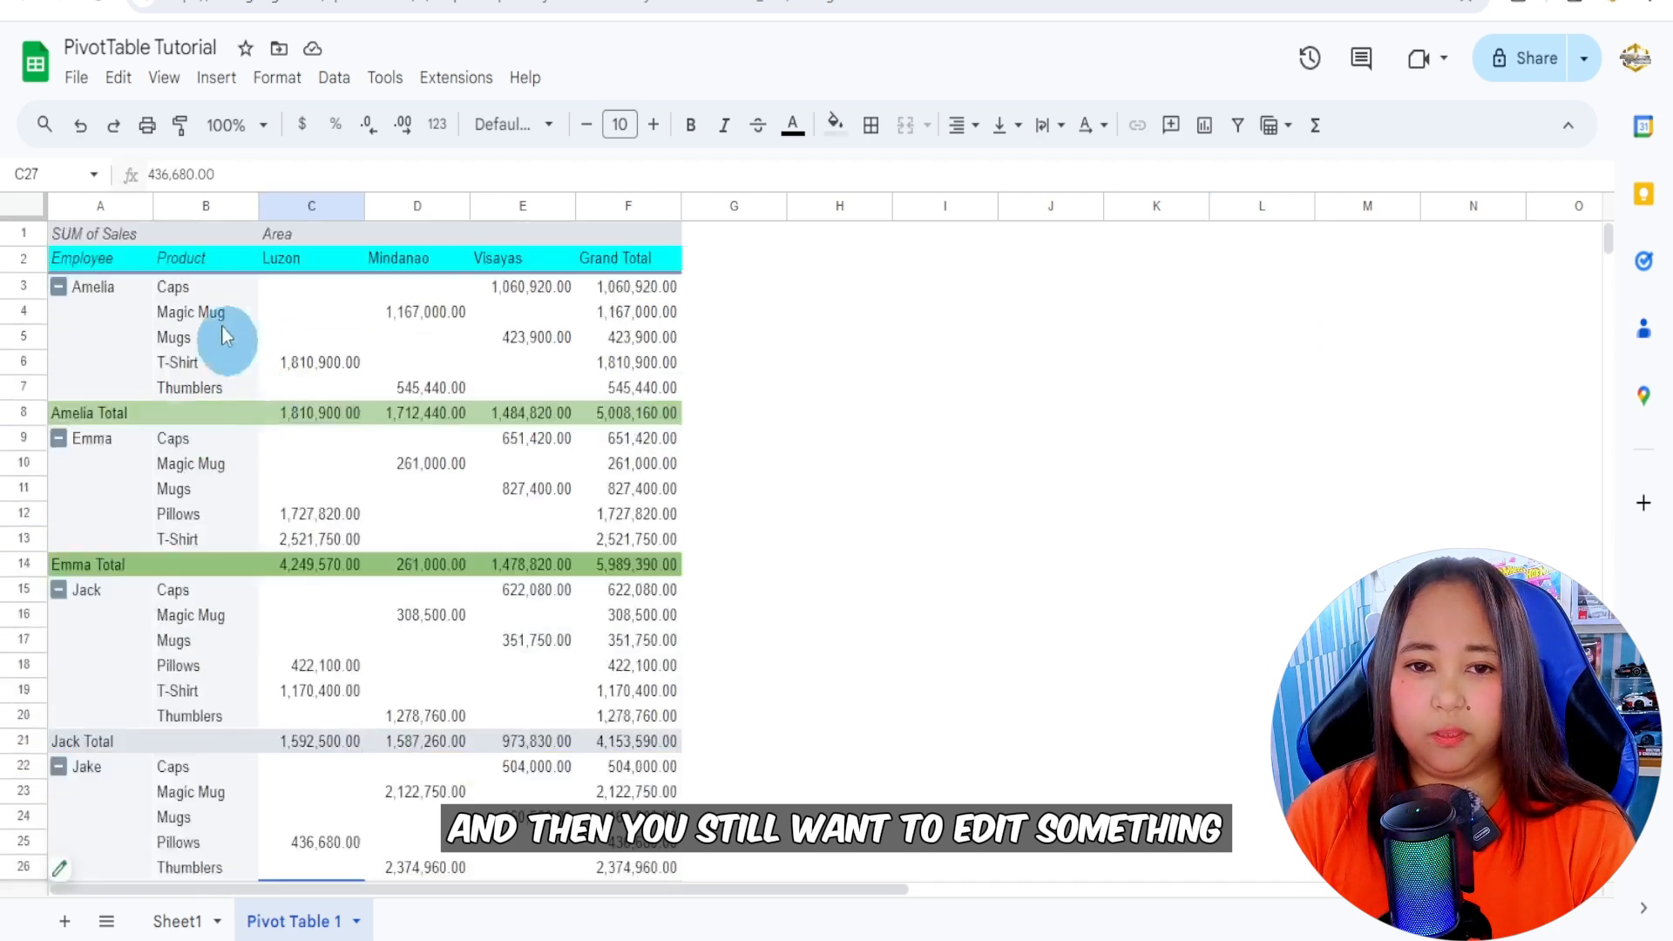
pyautogui.click(214, 316)
pyautogui.click(605, 321)
pyautogui.click(305, 484)
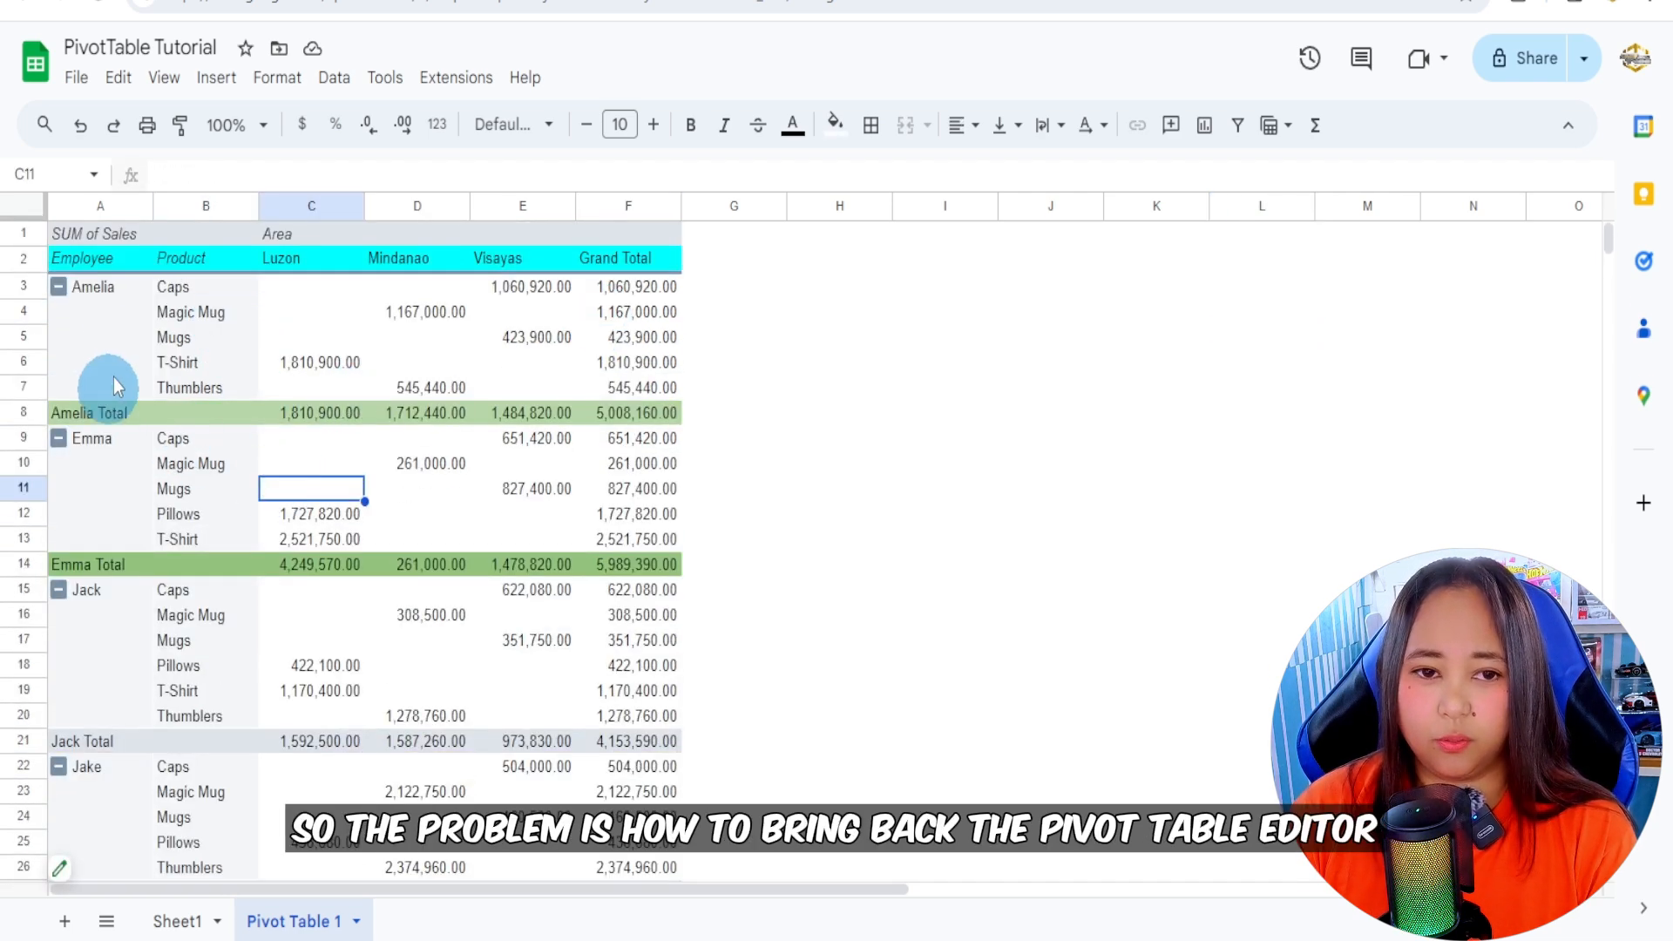
pyautogui.click(283, 346)
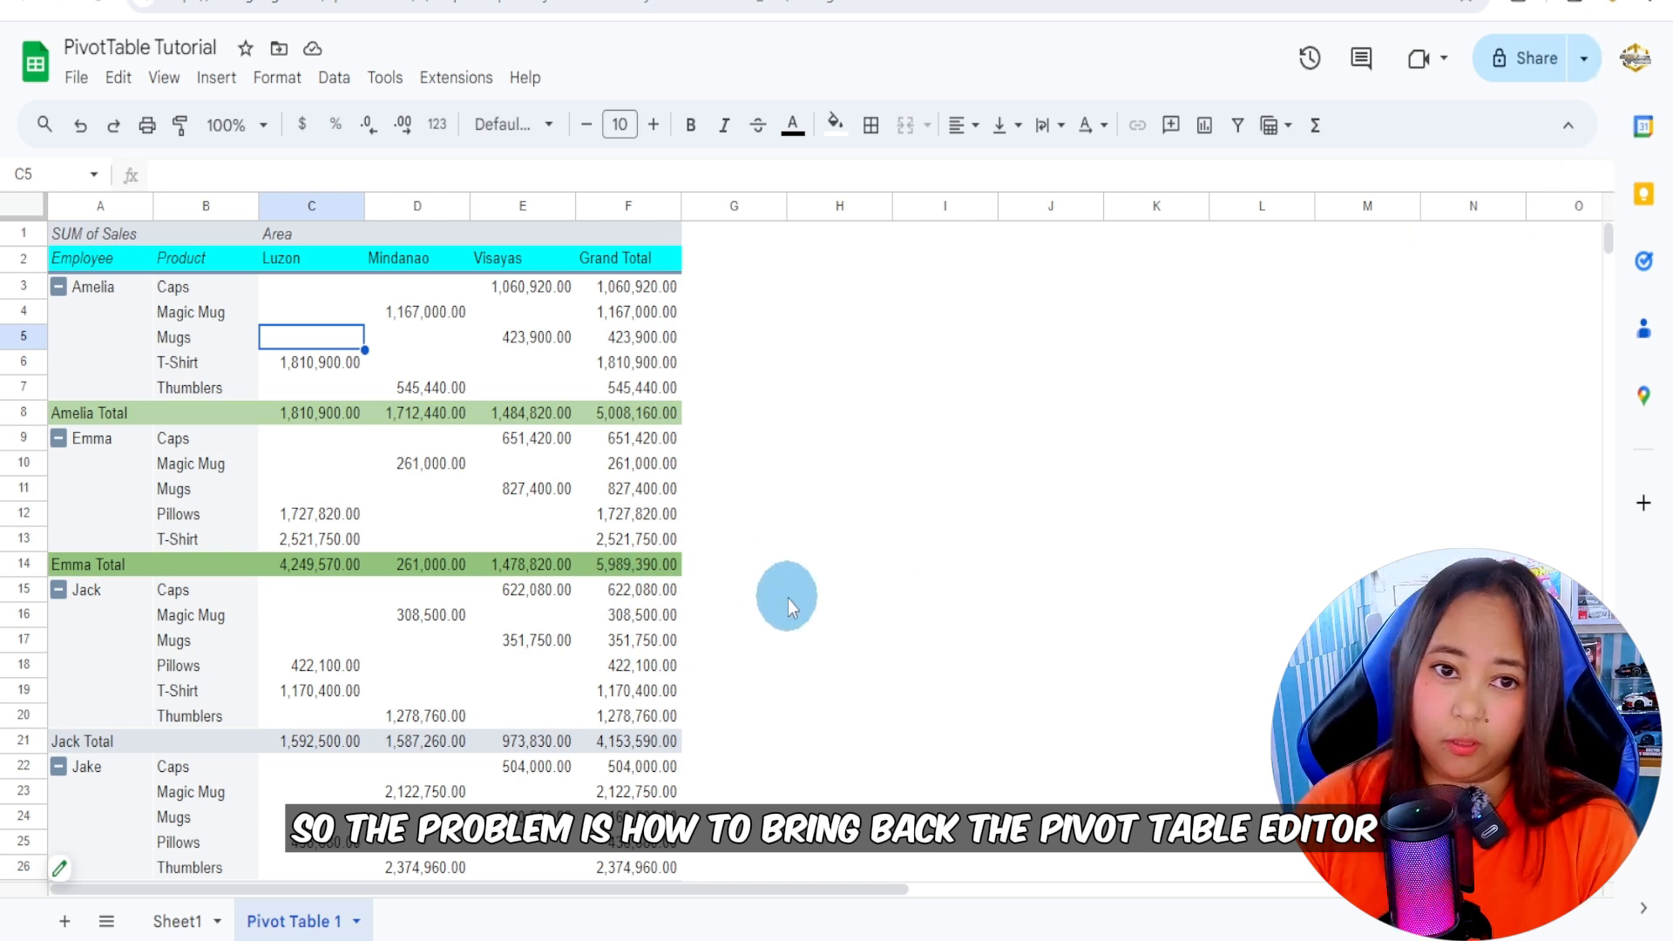
pyautogui.click(215, 83)
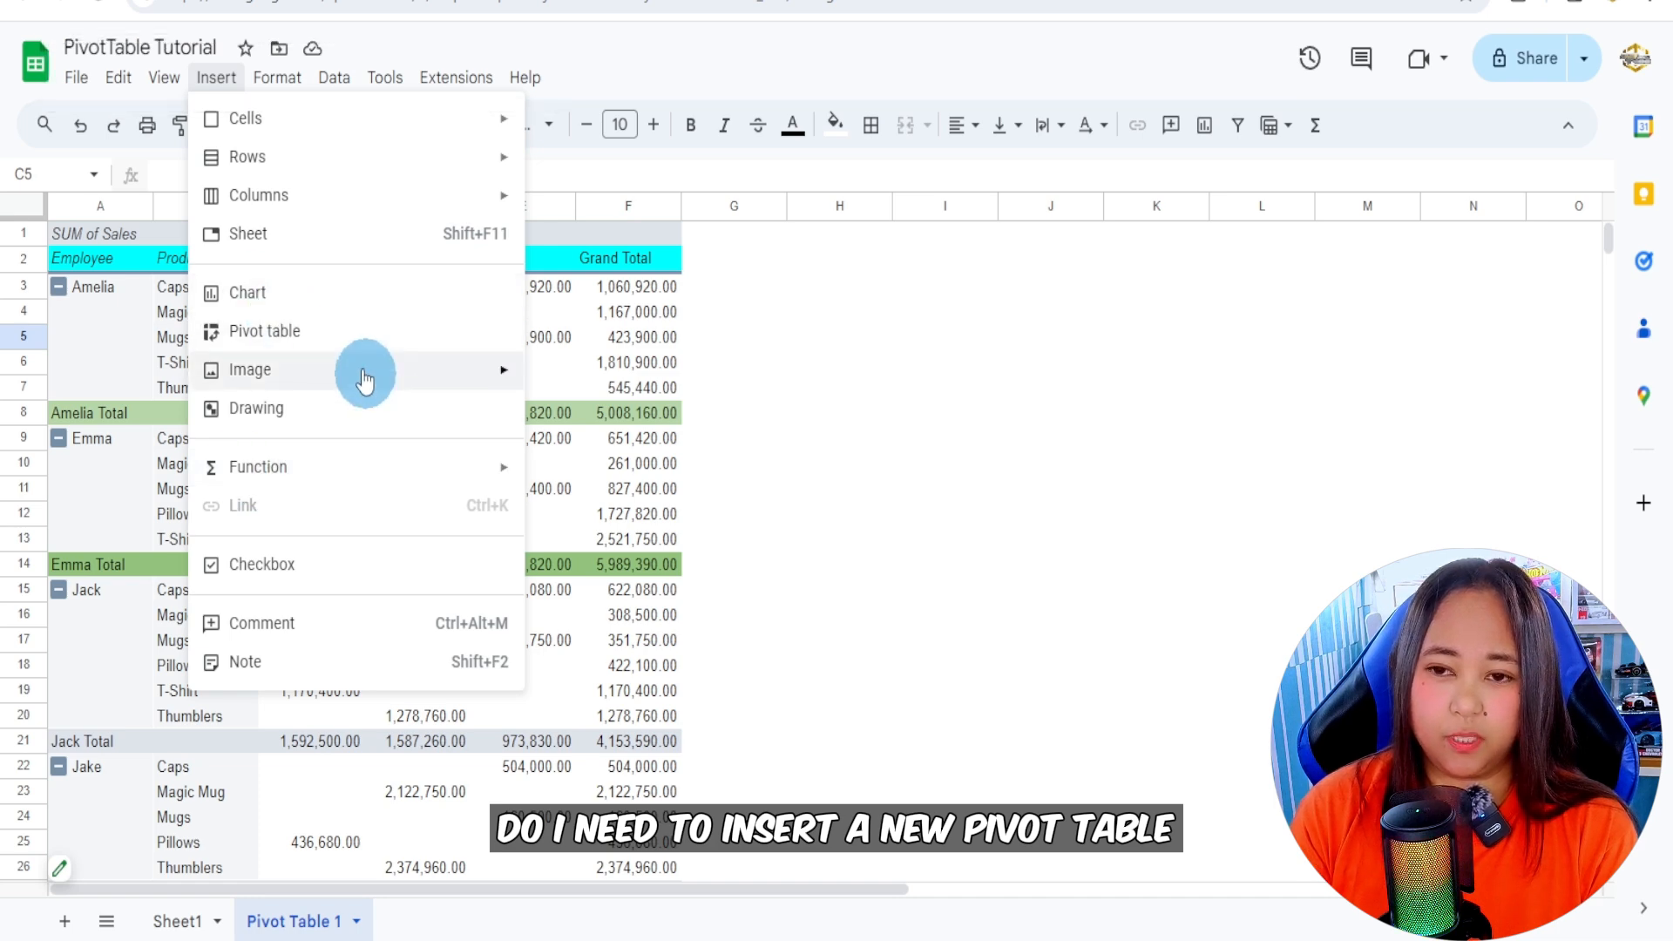
pyautogui.click(773, 492)
pyautogui.click(549, 463)
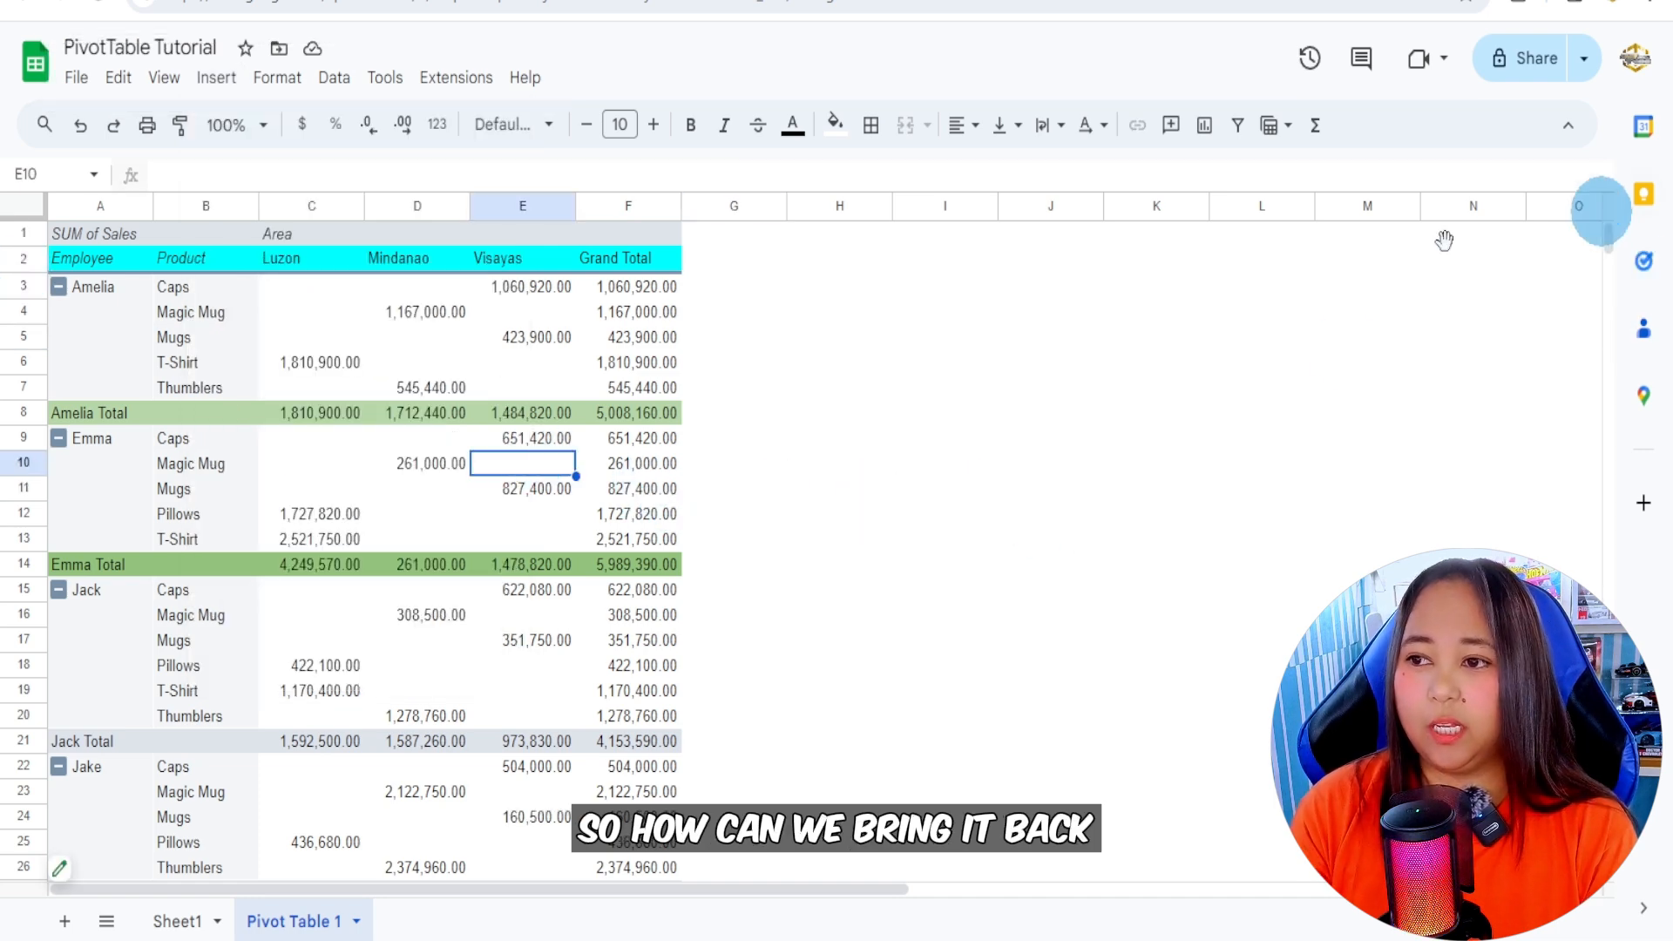
# Reopen the pivot table editor with the edit control below the Grand Total row.
pyautogui.scroll(-5, 436, 616)
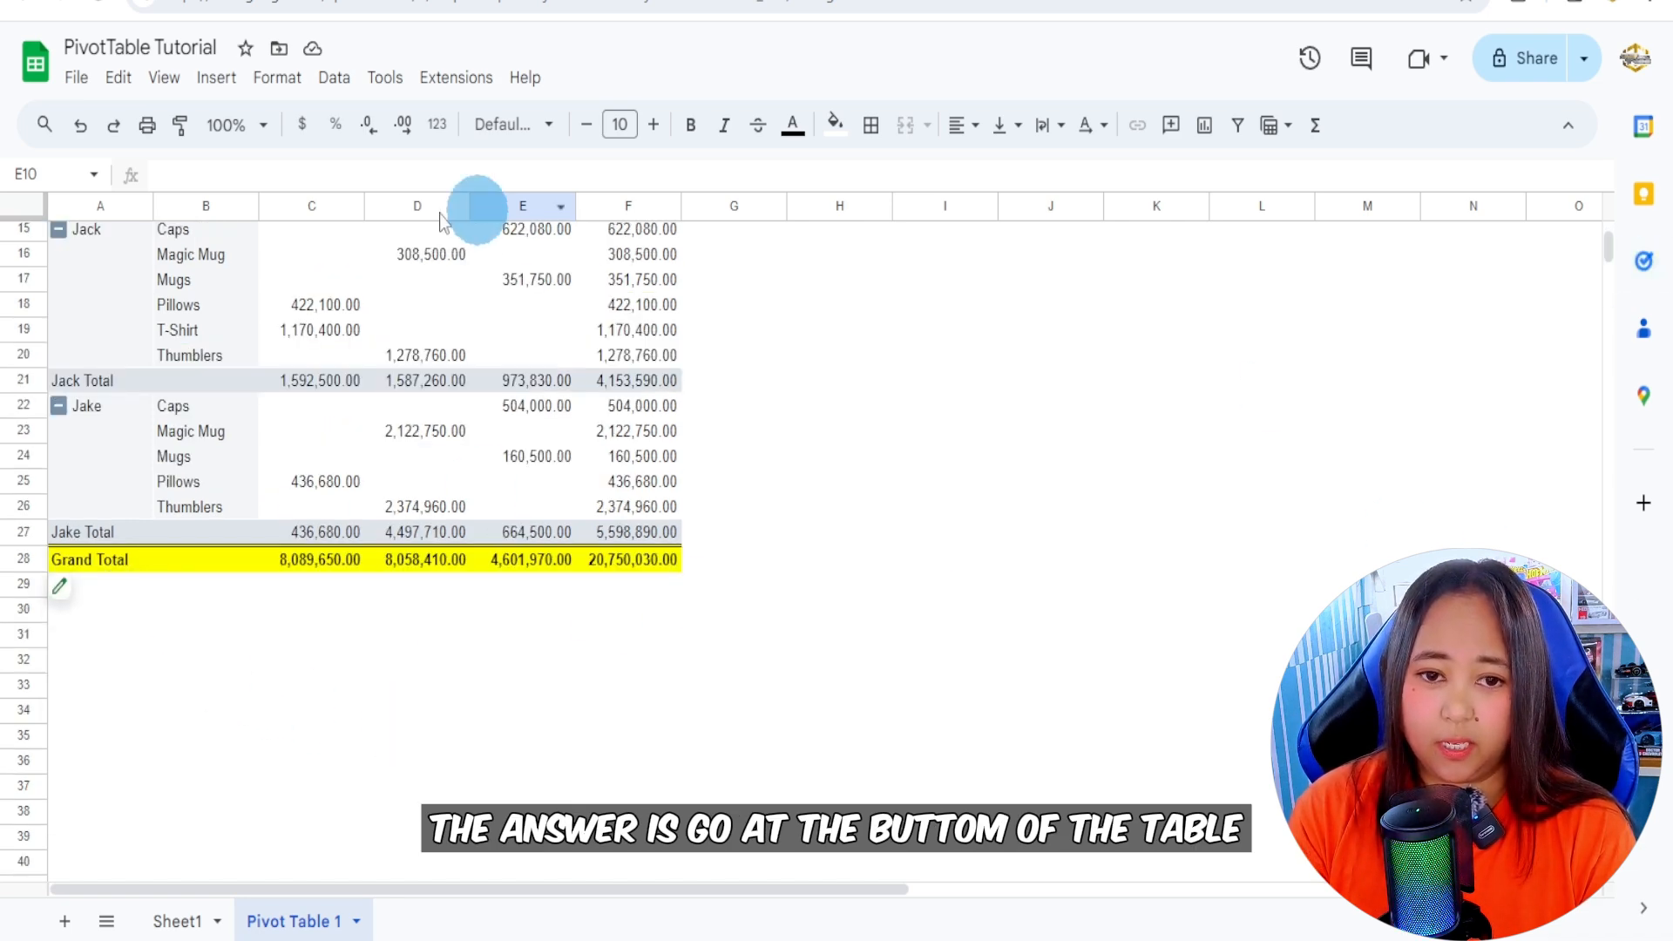
pyautogui.moveTo(63, 594)
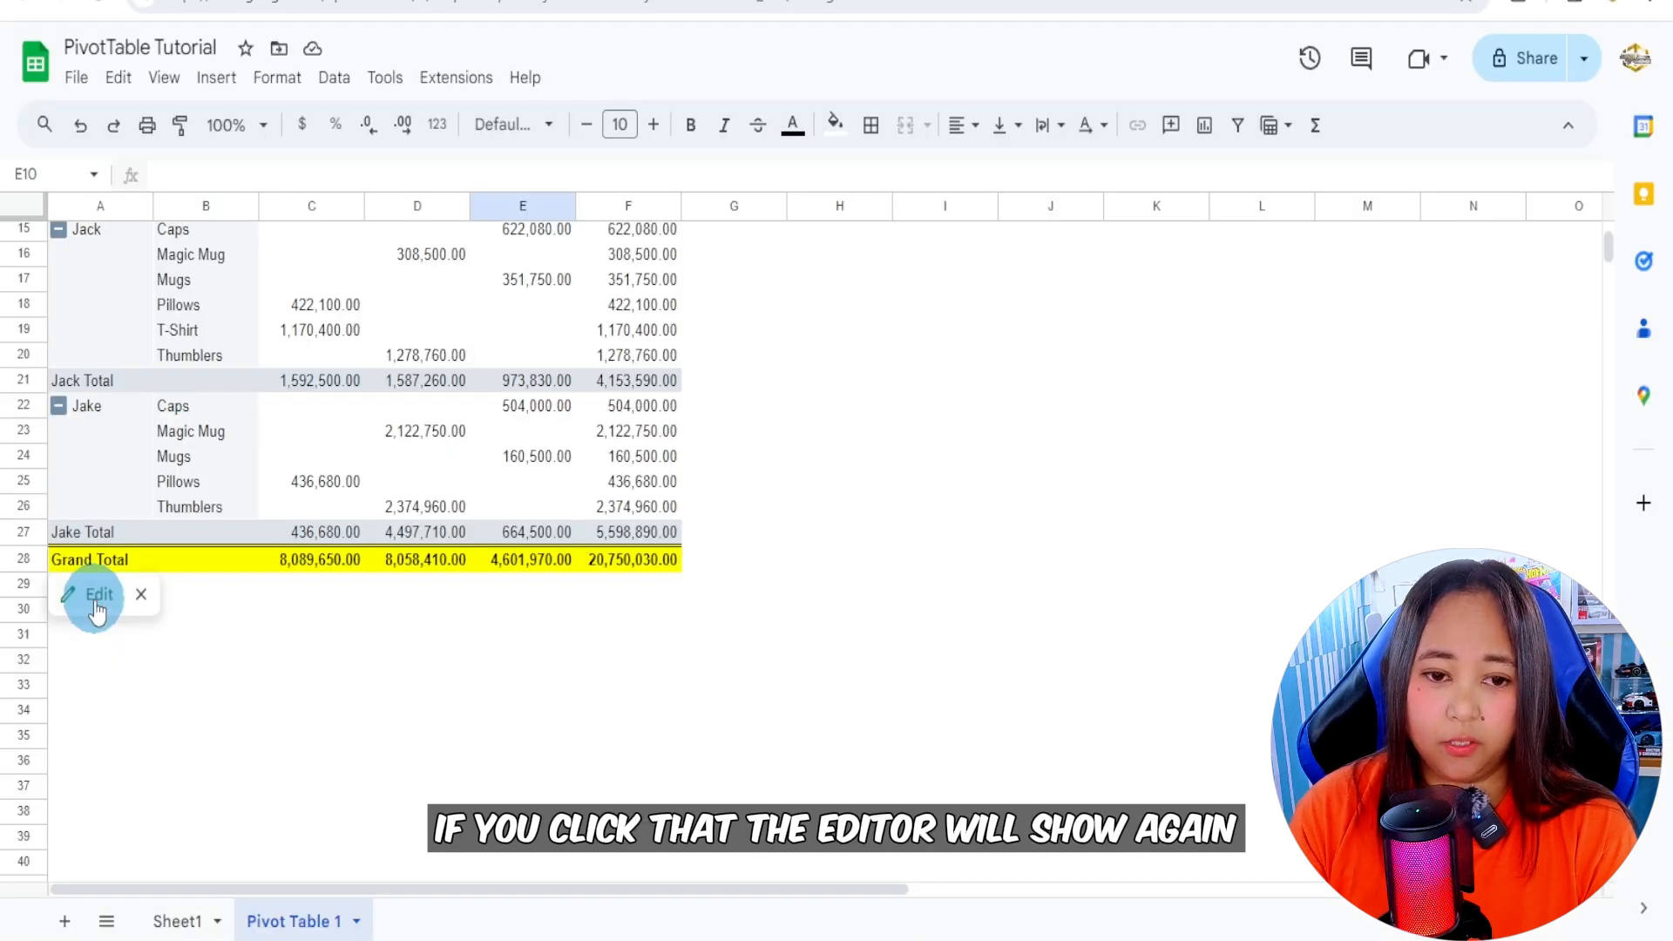
pyautogui.click(97, 599)
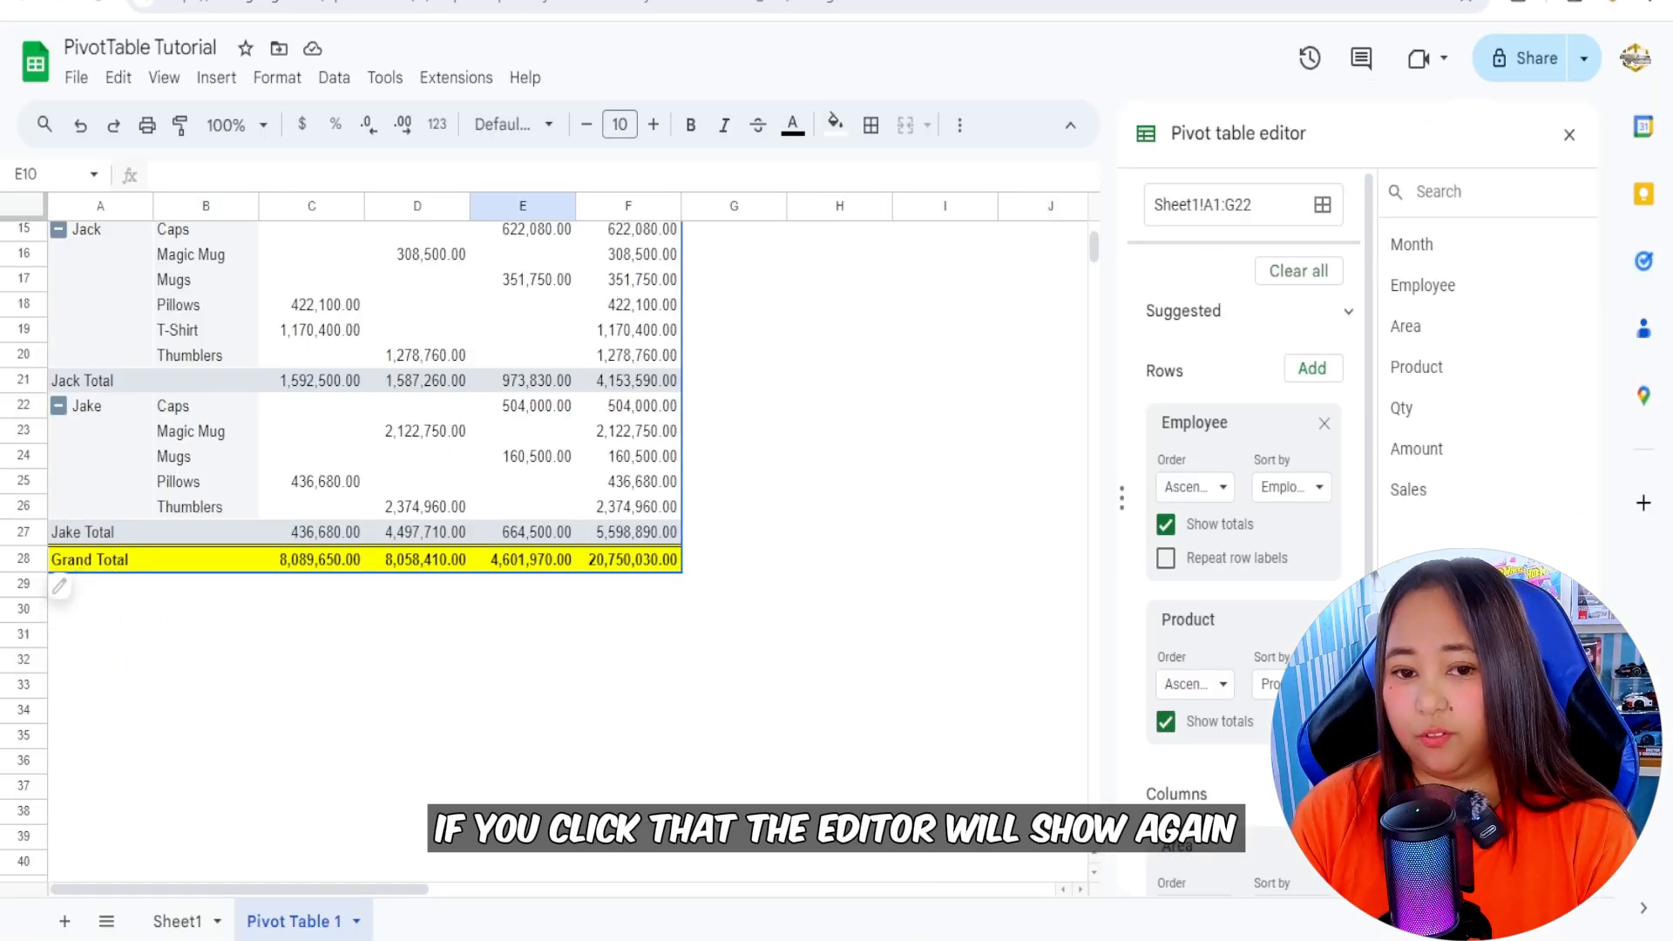
# Close the pivot table editor and hide only this pivot table's edit control below the Grand Total row.
pyautogui.click(1569, 134)
pyautogui.moveTo(131, 597)
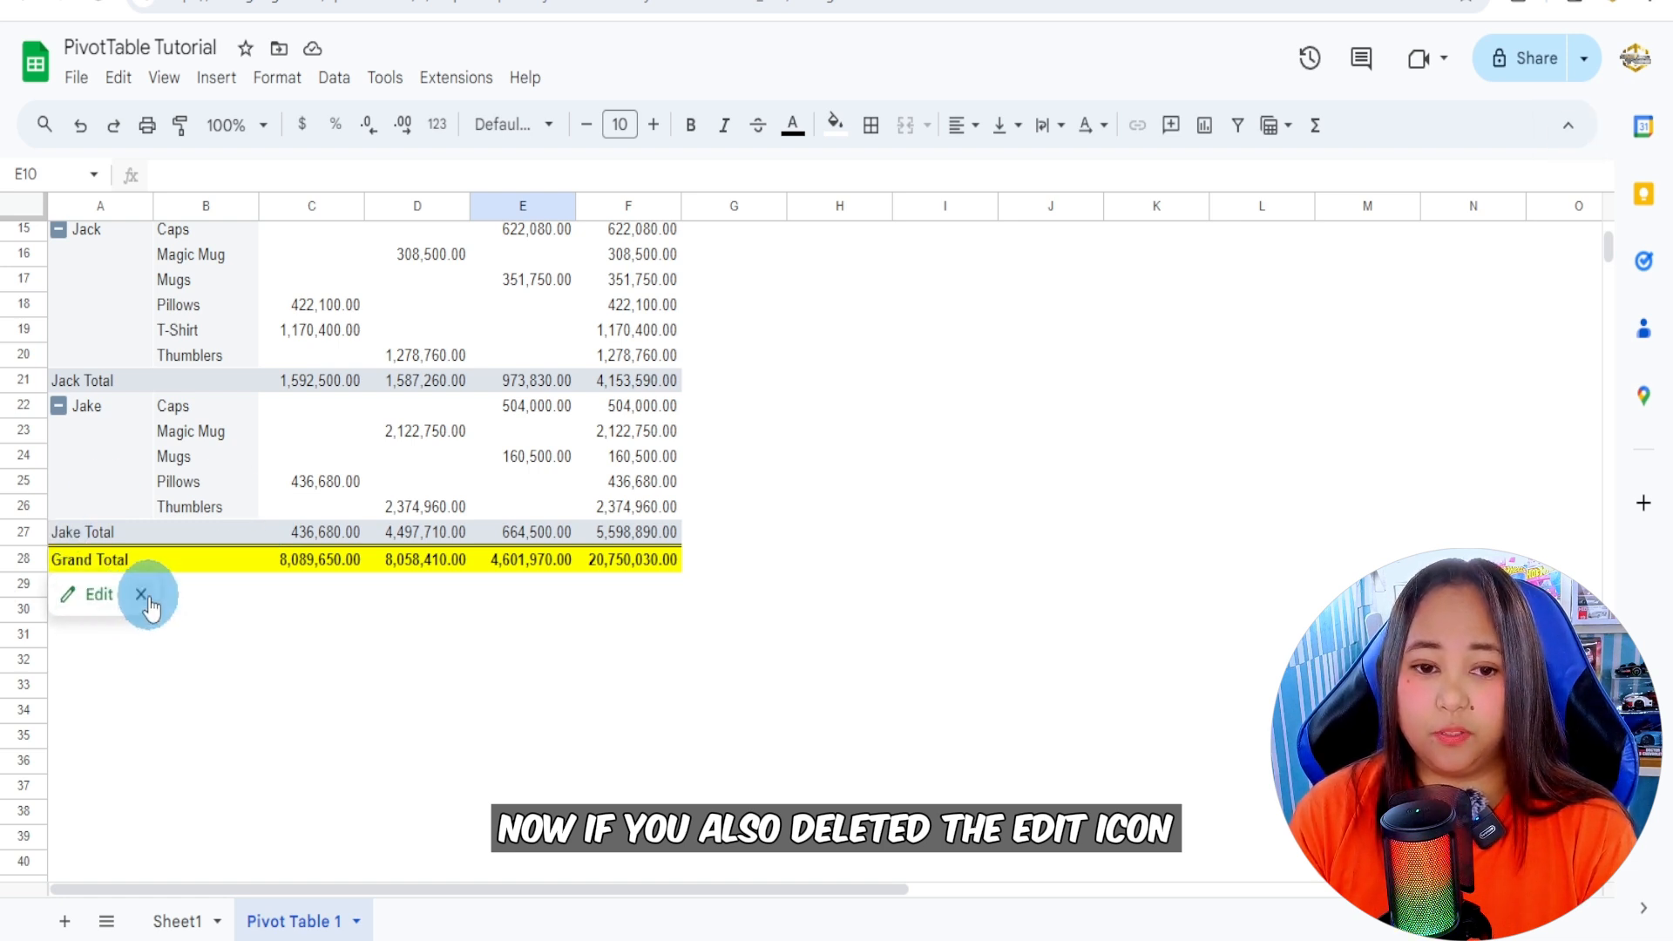
pyautogui.click(141, 594)
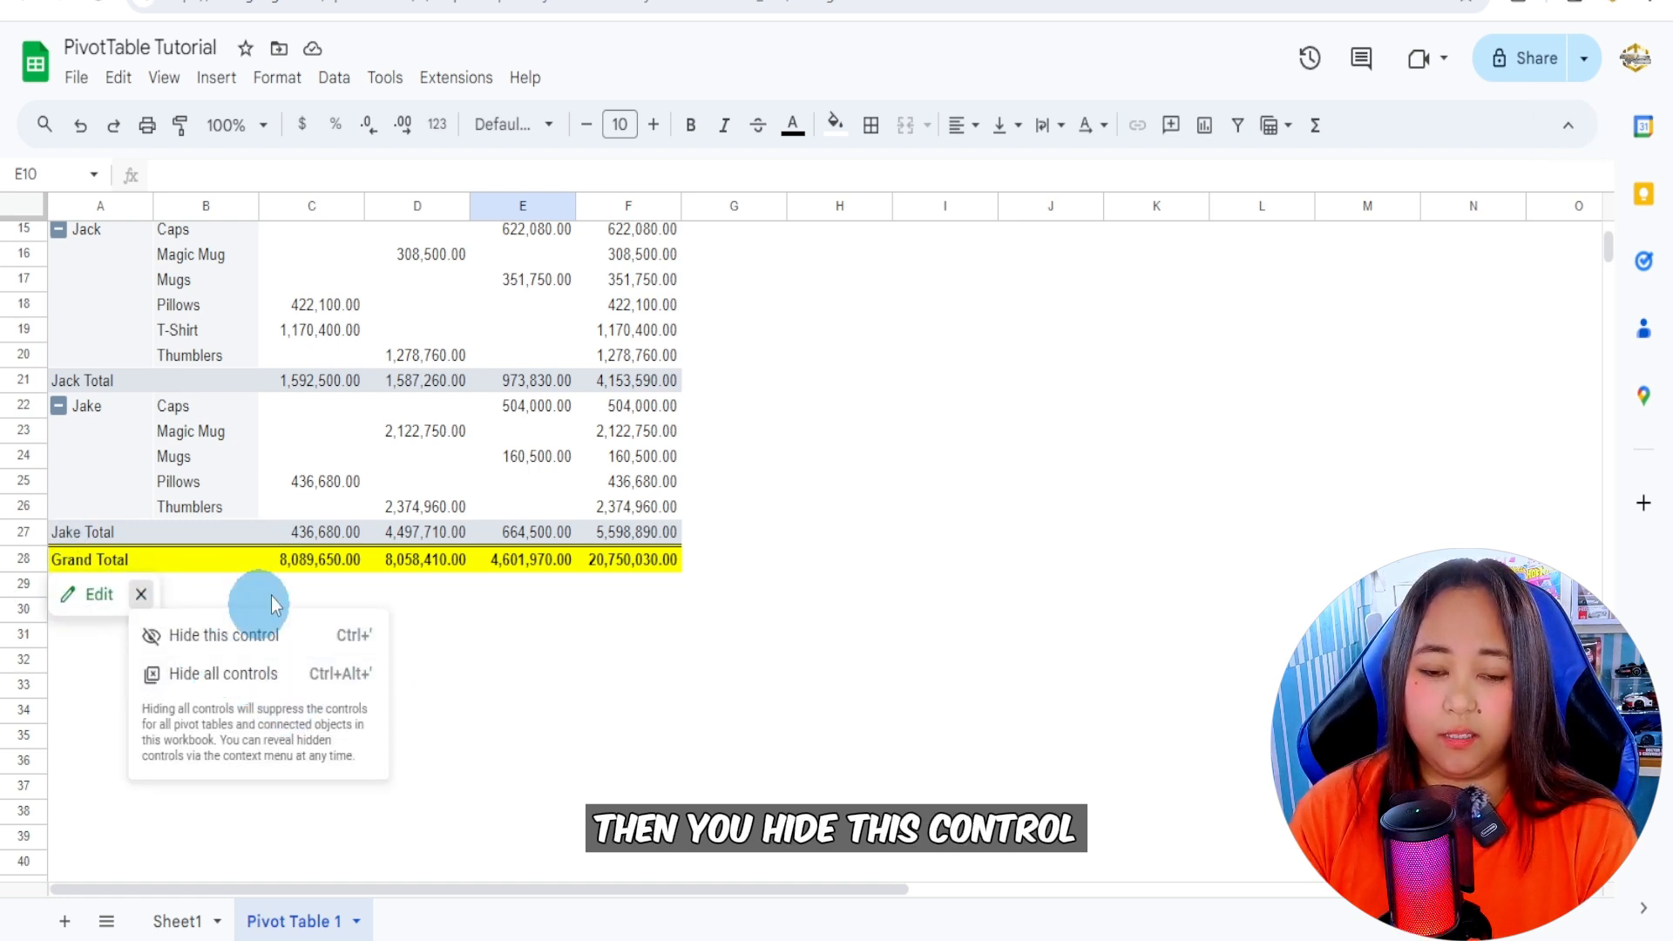
pyautogui.click(209, 649)
# Check for the edit control by selecting cells inside the pivot table and in the empty rows below the Grand Total.
pyautogui.scroll(5, 242, 735)
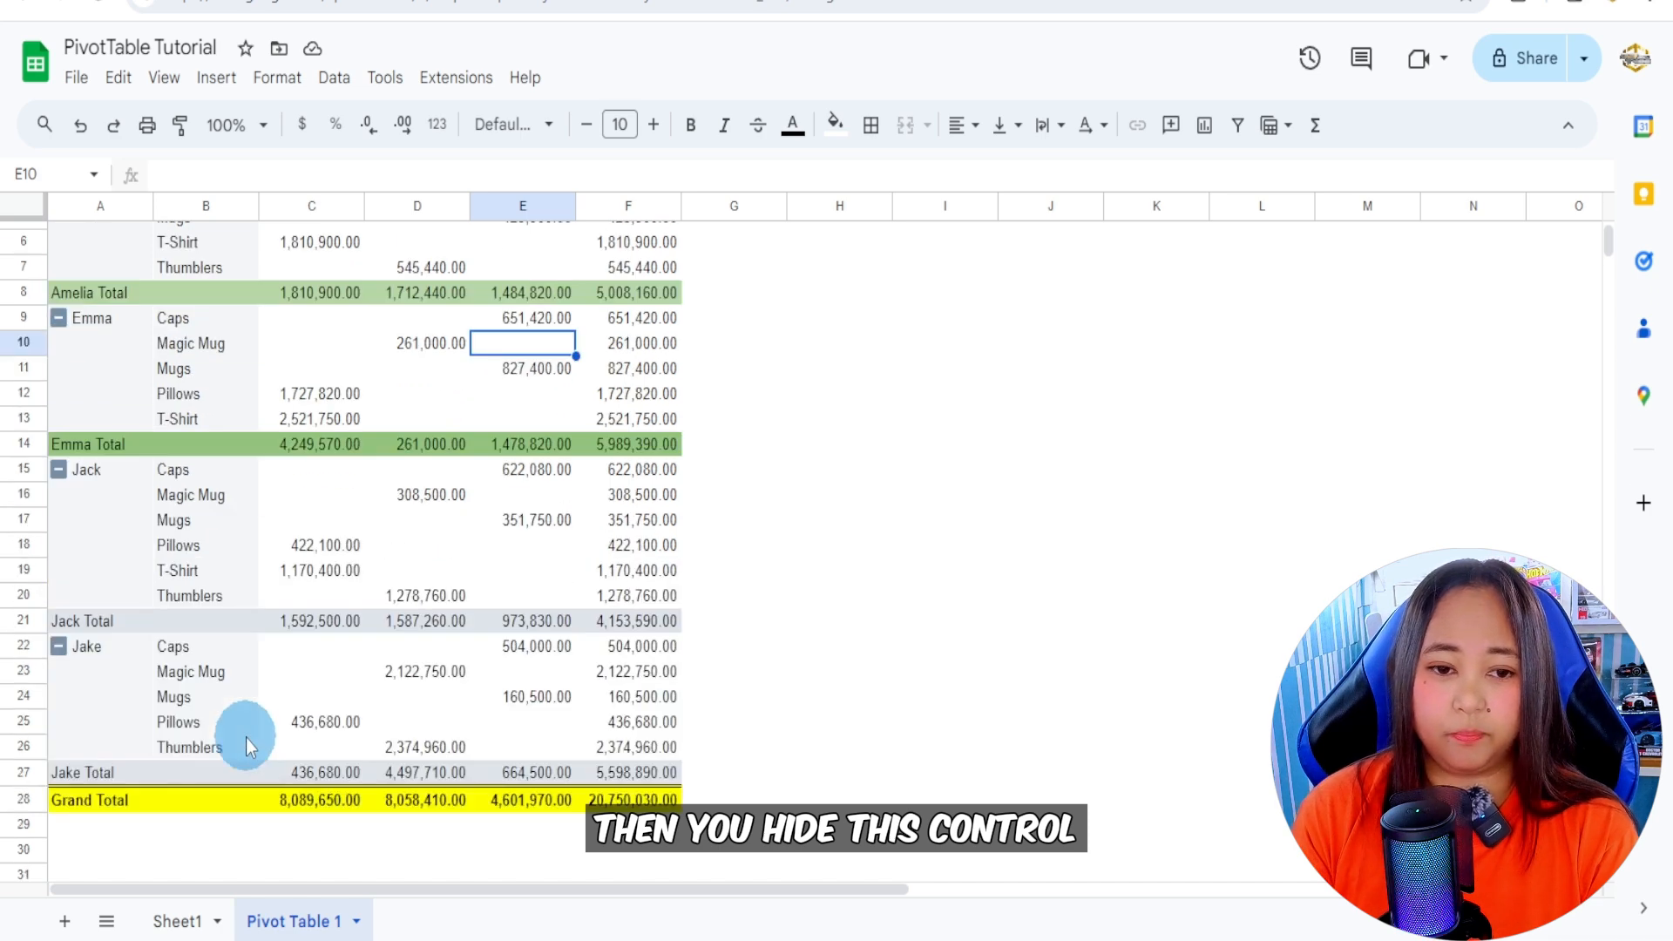
pyautogui.scroll(-5, 195, 598)
pyautogui.click(225, 336)
pyautogui.click(77, 584)
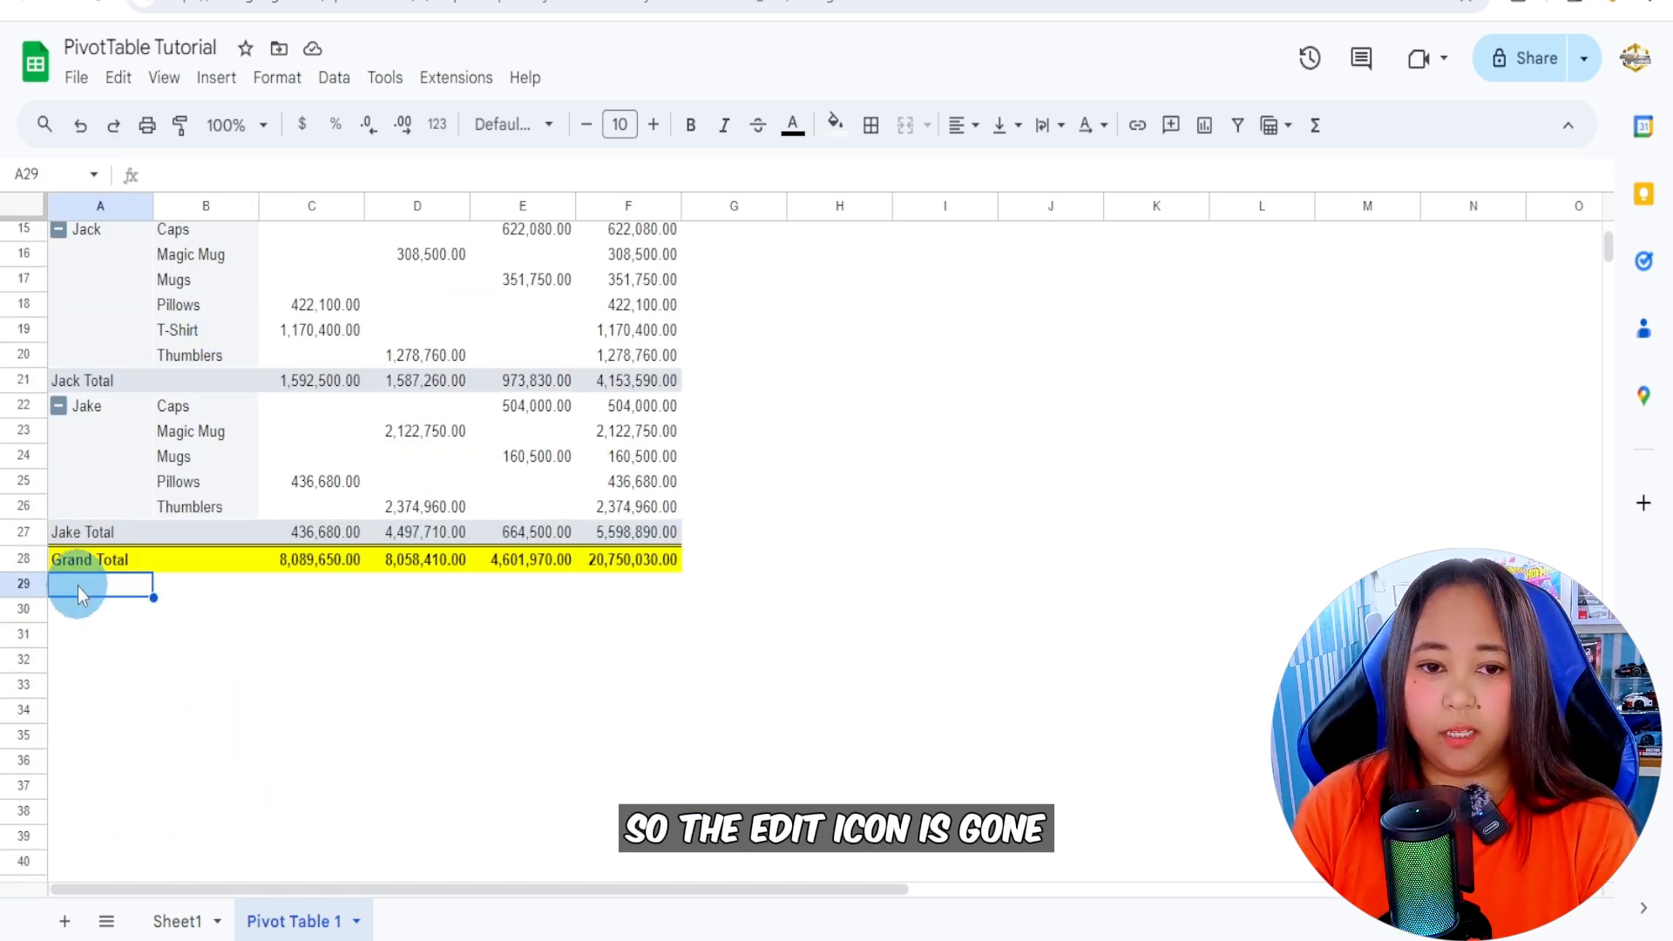
pyautogui.scroll(5, 262, 706)
pyautogui.click(356, 415)
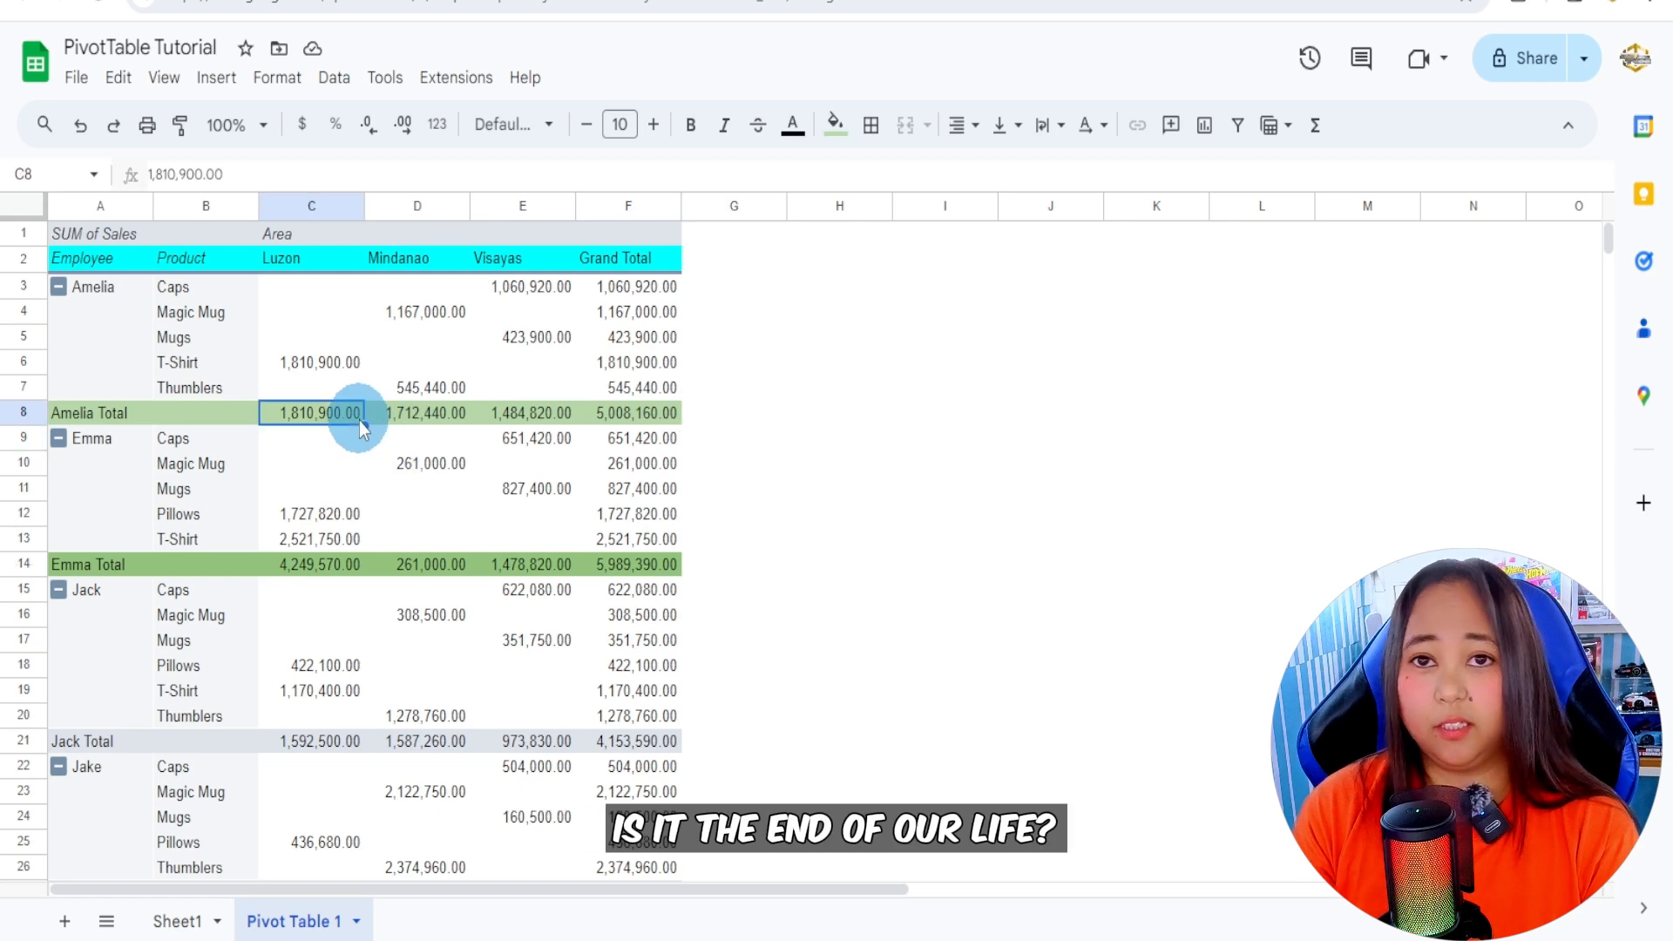
pyautogui.scroll(-5, 392, 558)
pyautogui.click(103, 615)
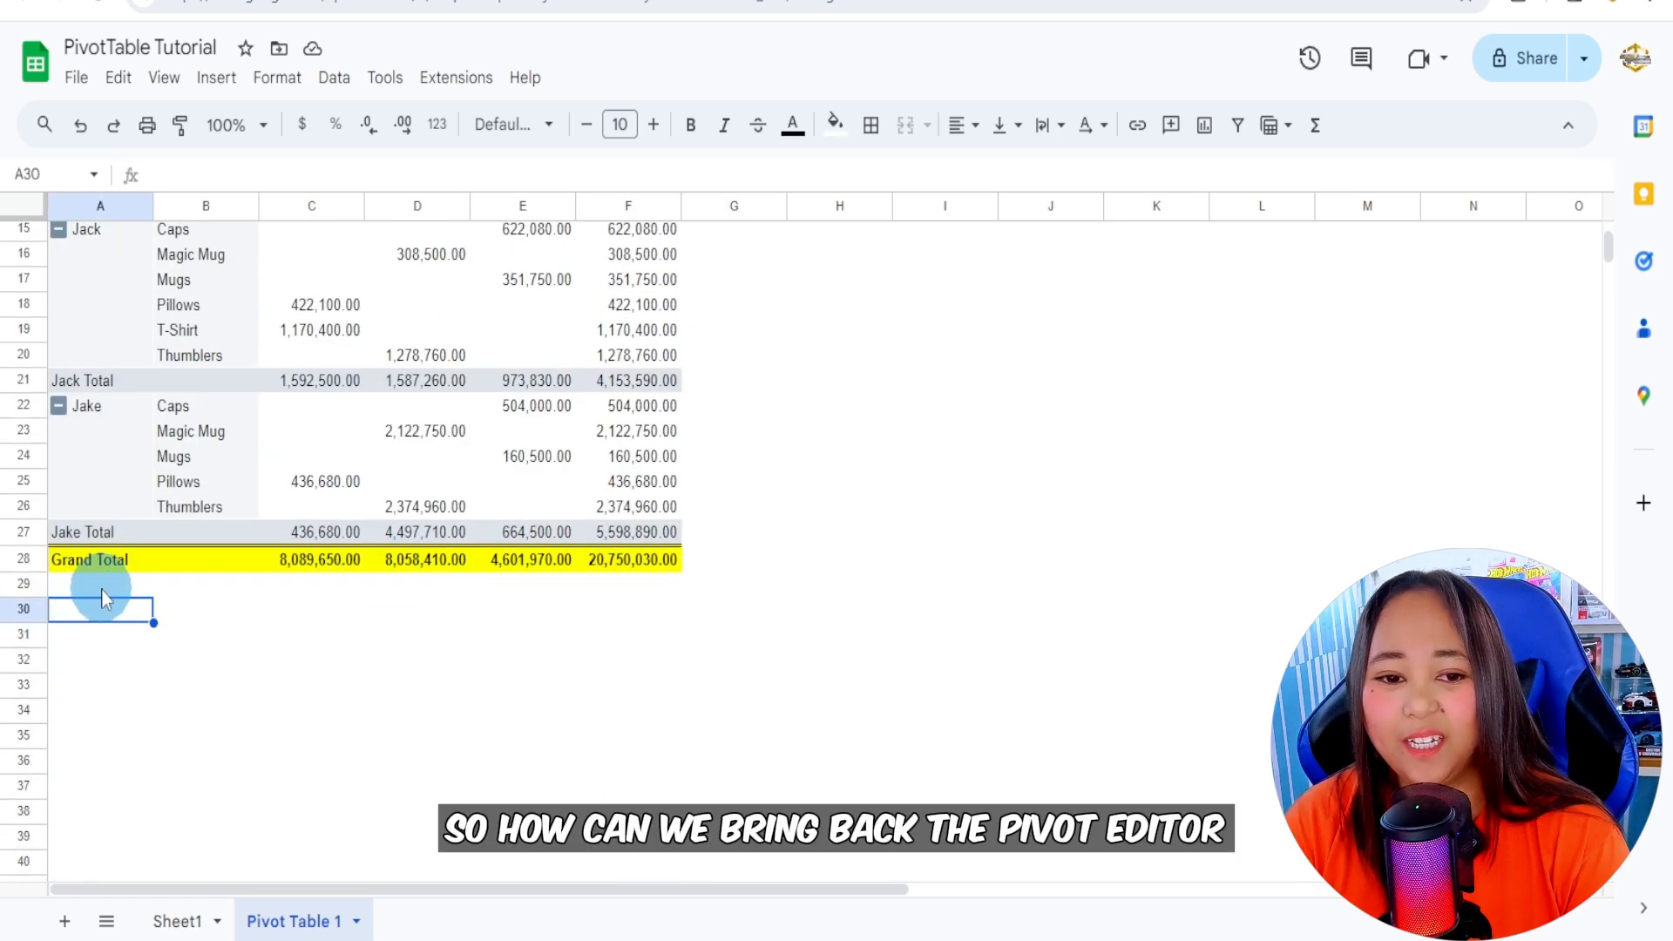
pyautogui.scroll(5, 168, 694)
pyautogui.click(321, 415)
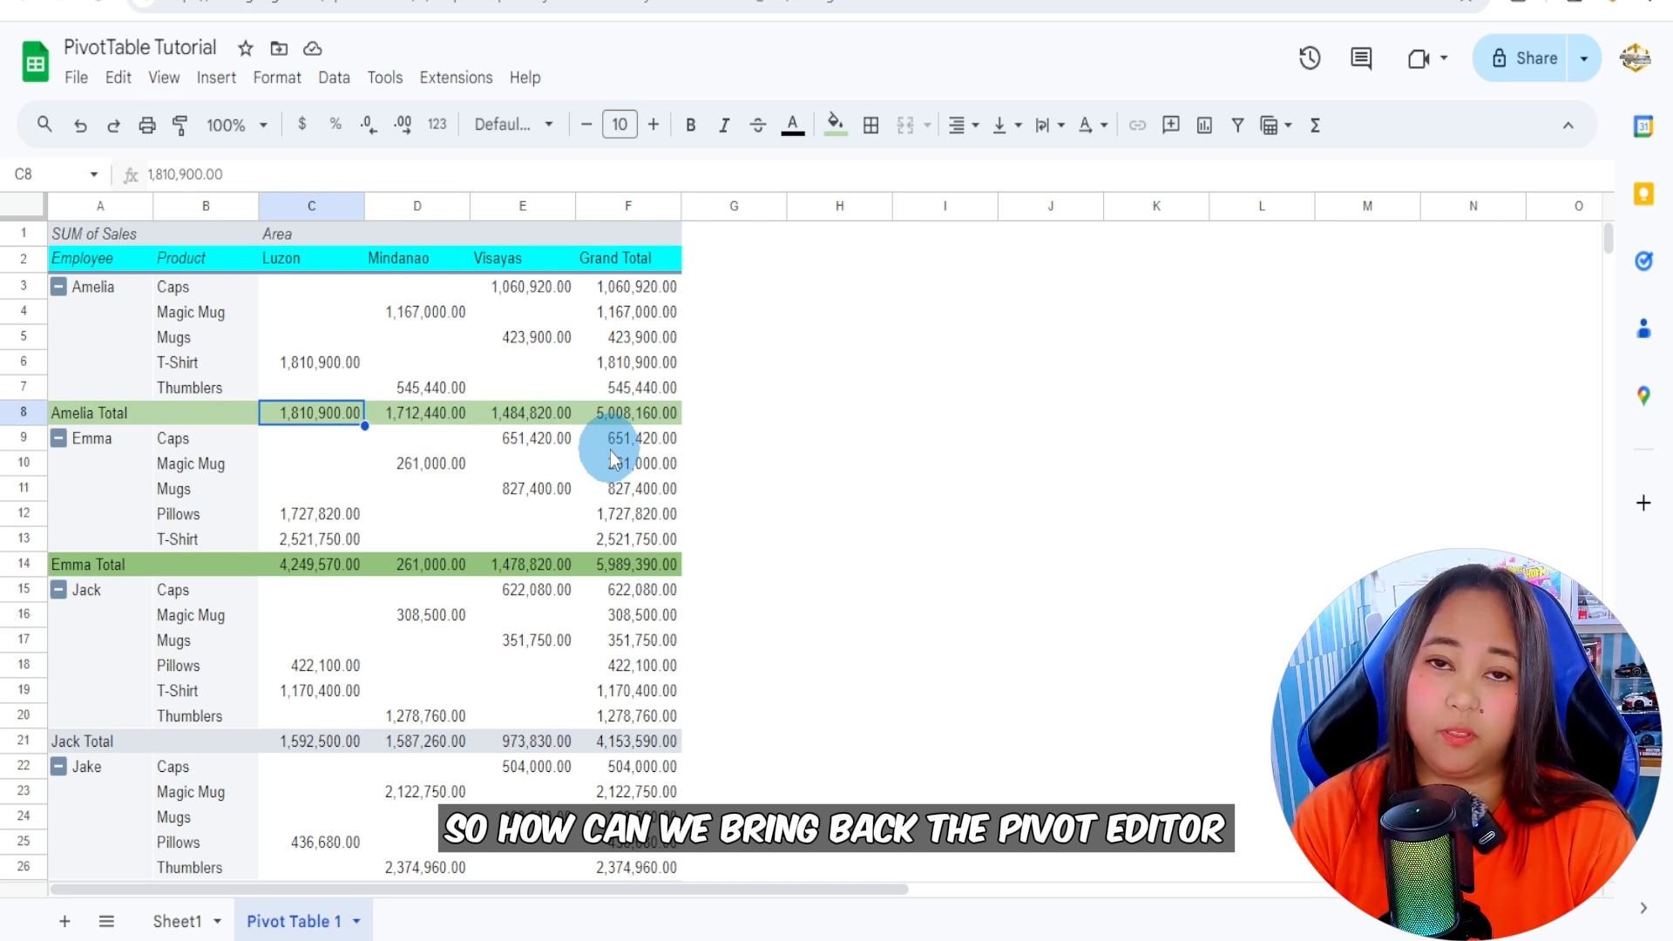
pyautogui.click(403, 536)
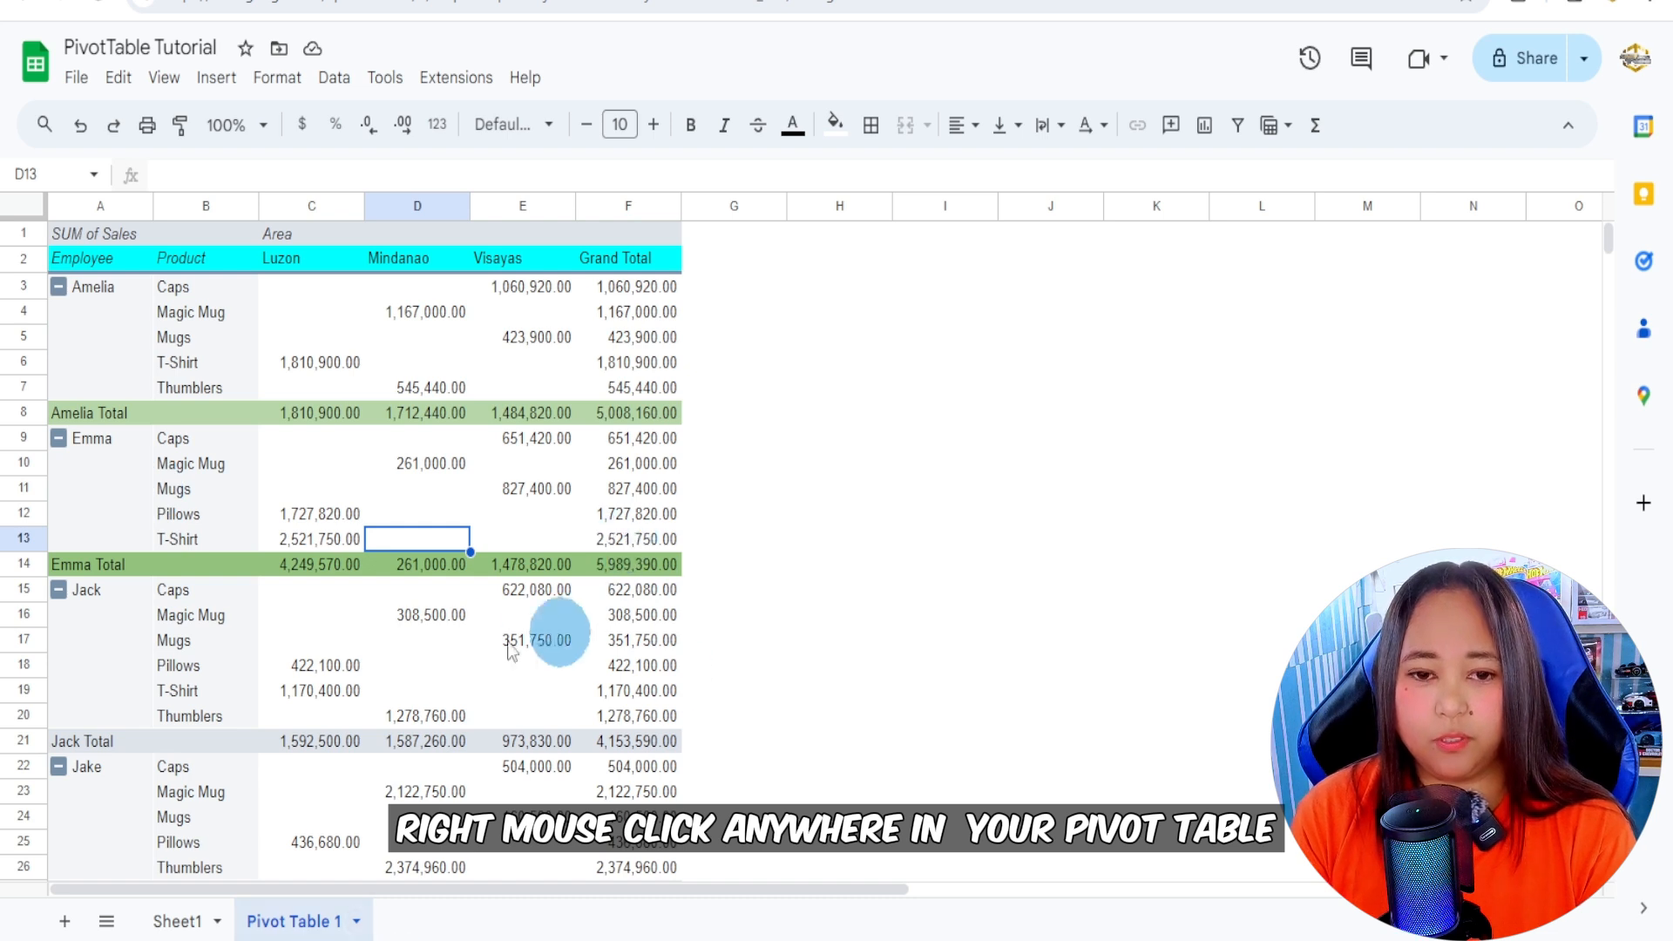
# Show the pivot table's hidden edit control again, reopen the pivot table editor with it, and look through the row, column and value settings.
pyautogui.rightClick(184, 511)
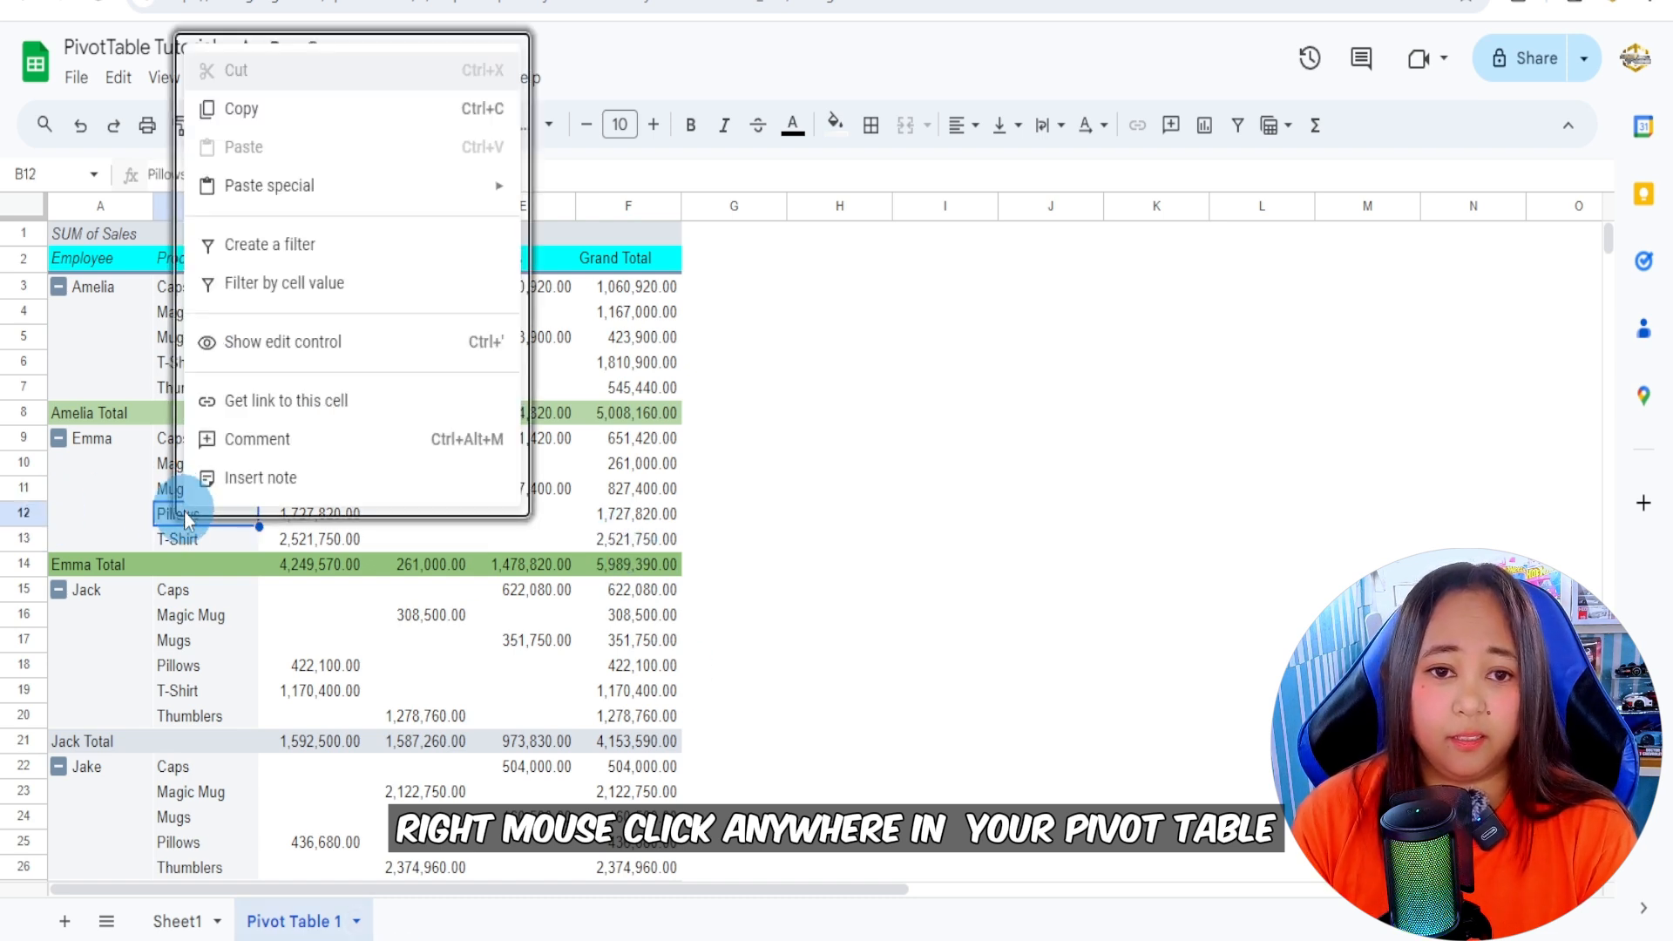
pyautogui.click(276, 347)
pyautogui.scroll(-5, 261, 654)
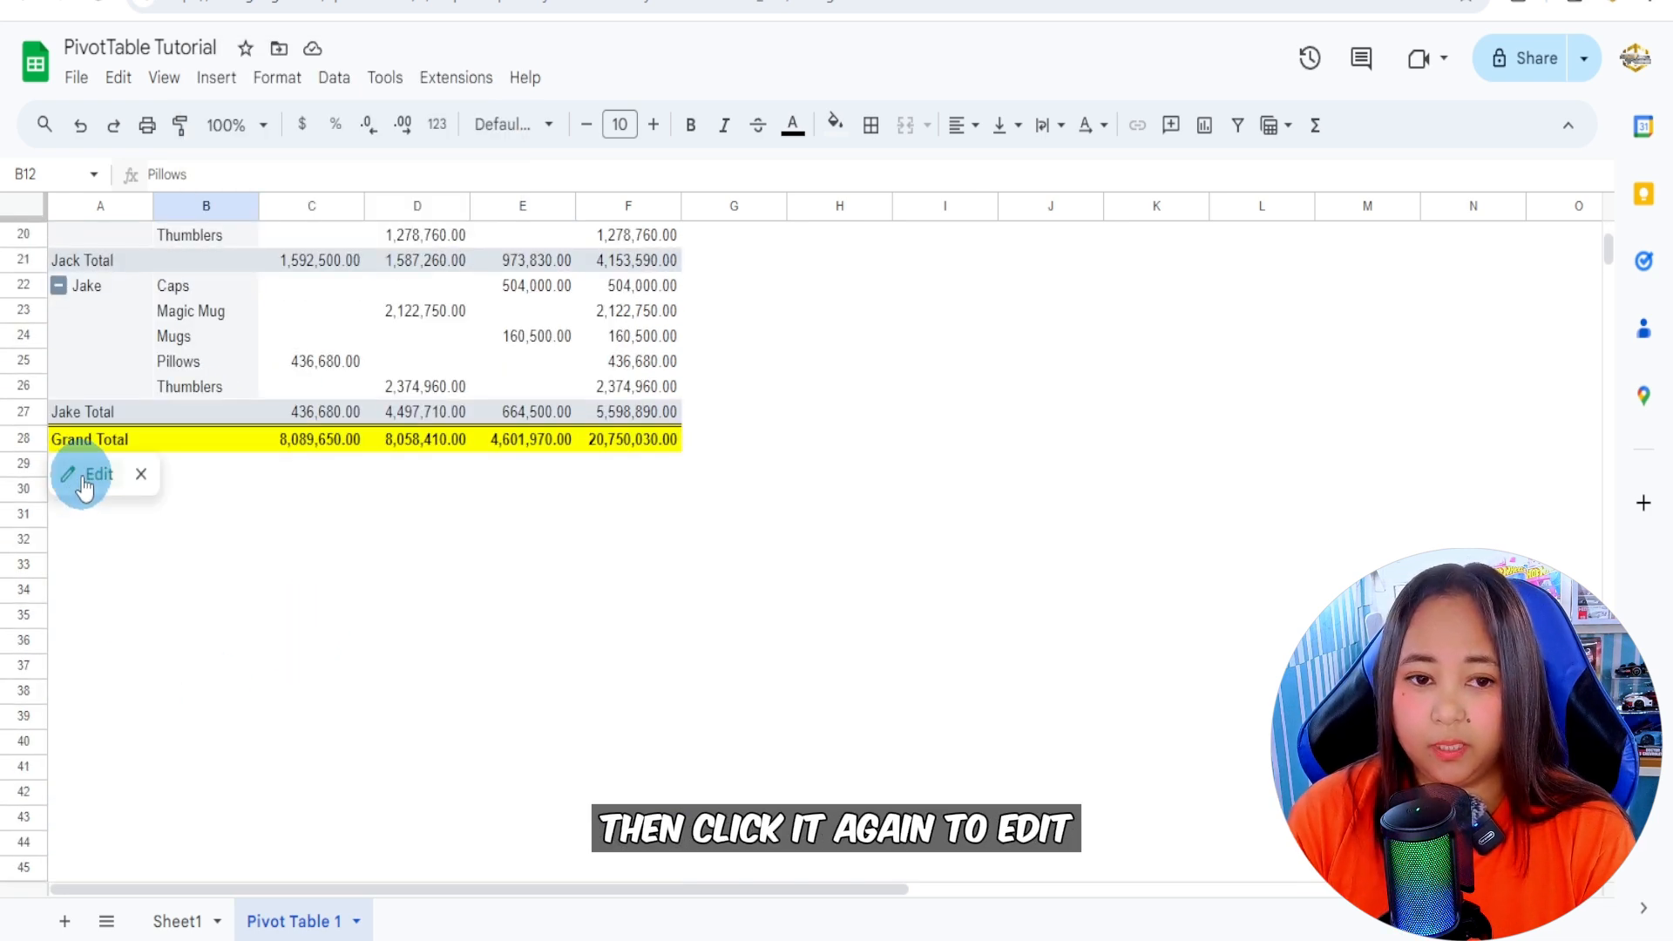
pyautogui.click(84, 481)
pyautogui.scroll(-4, 1298, 435)
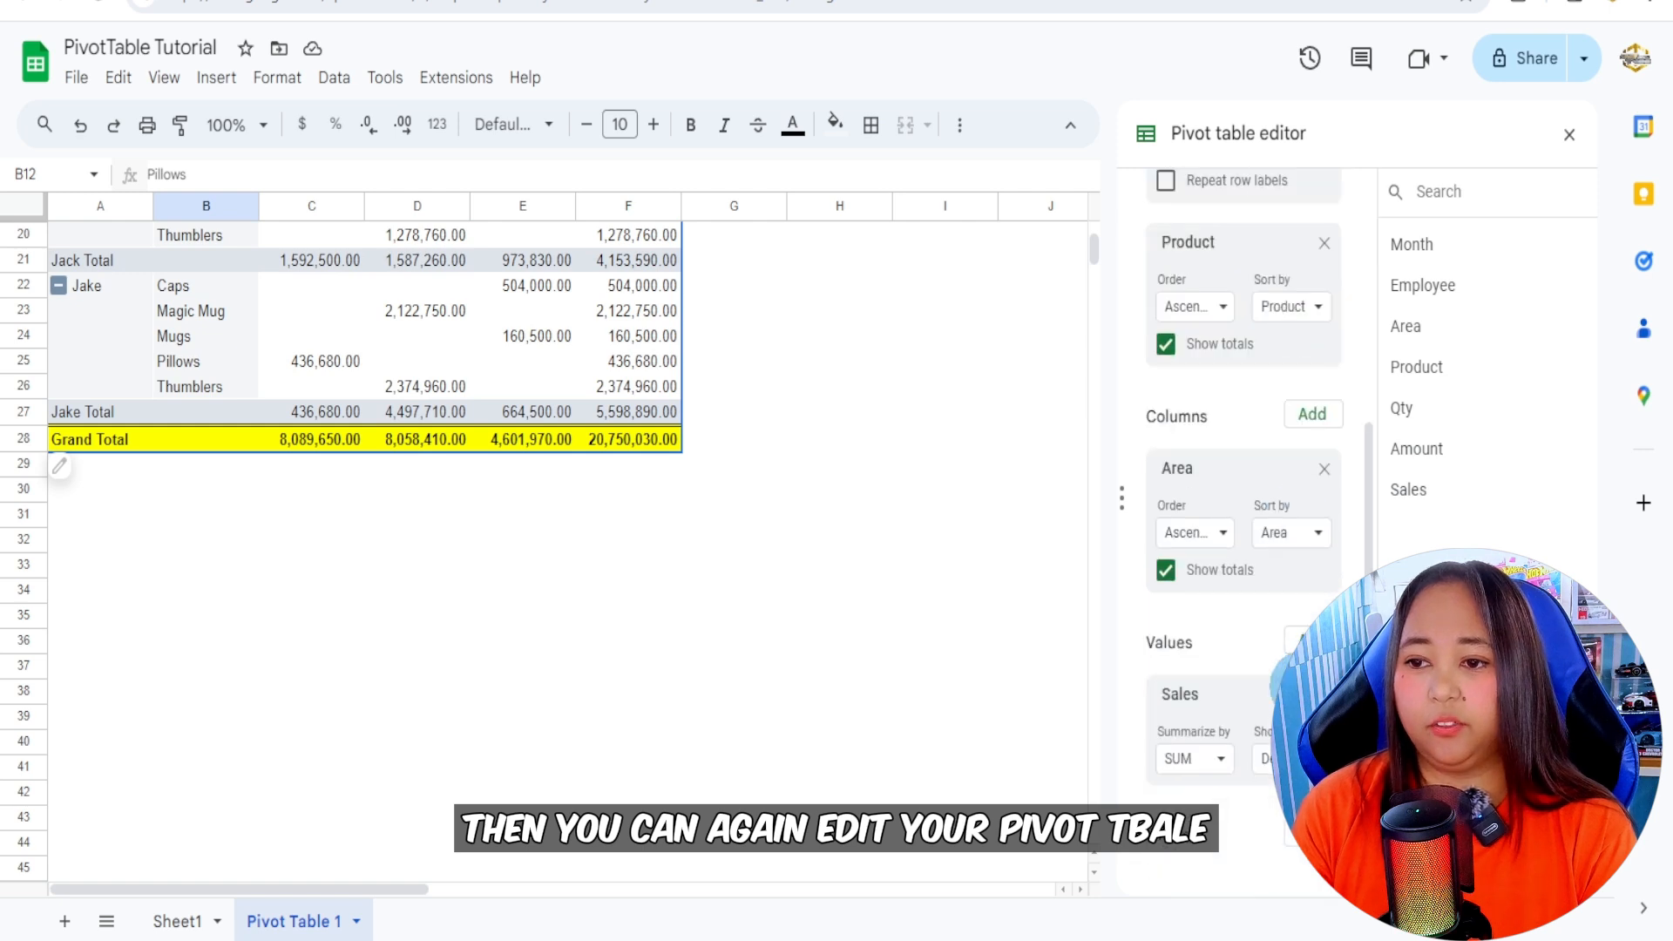
pyautogui.scroll(6, 367, 575)
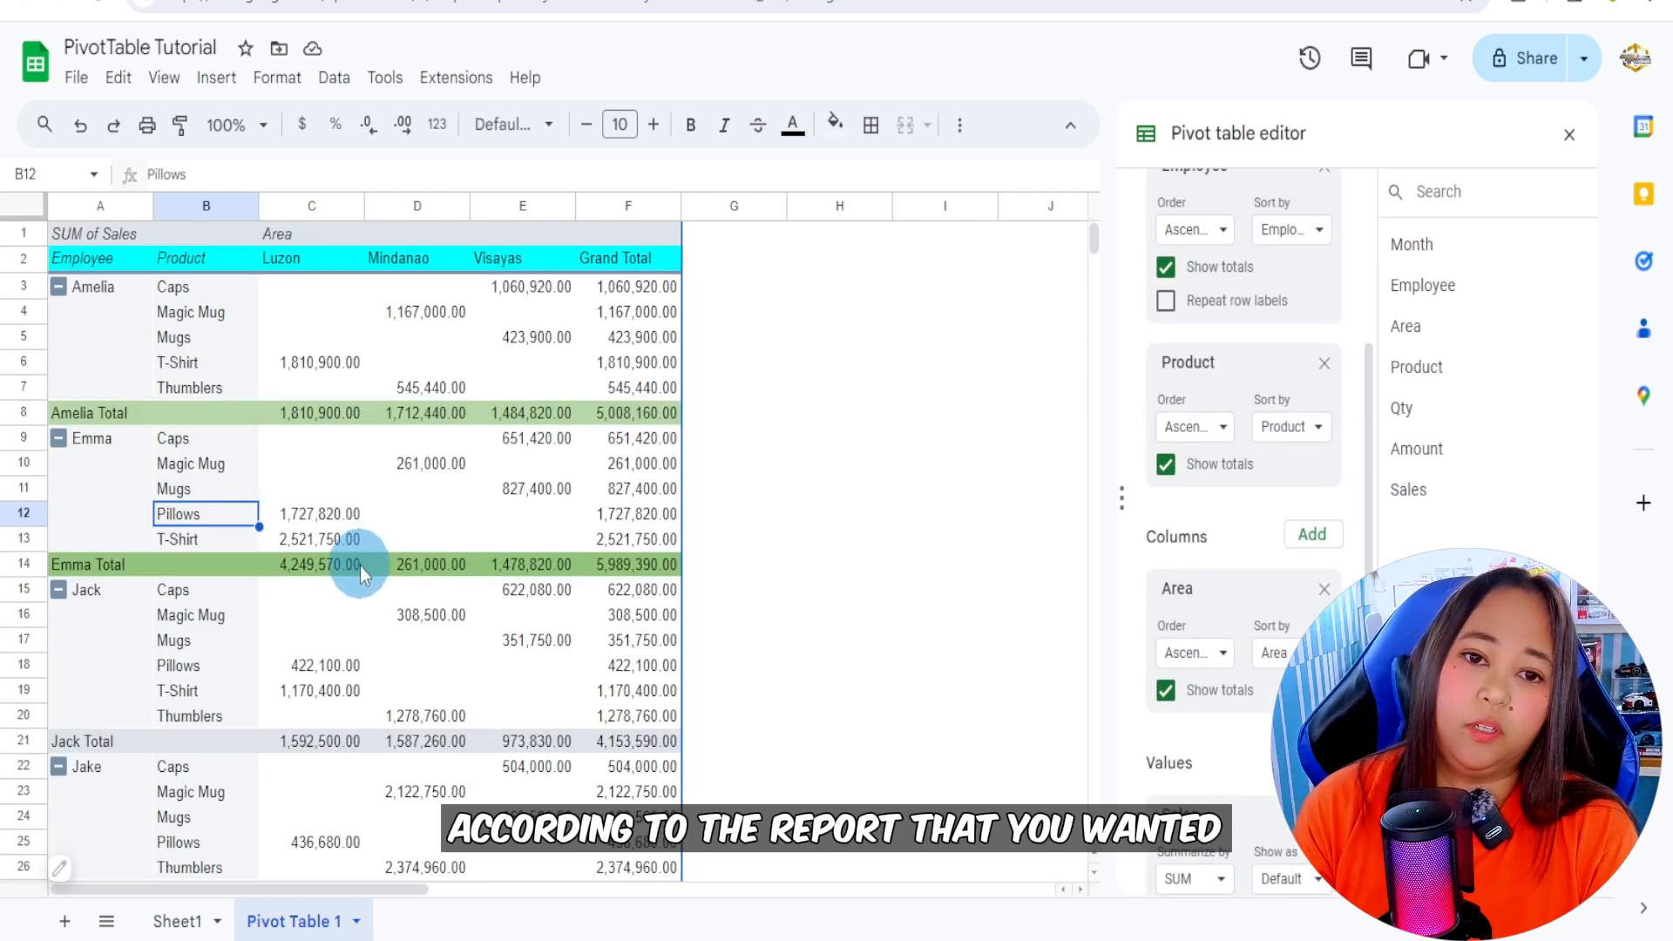